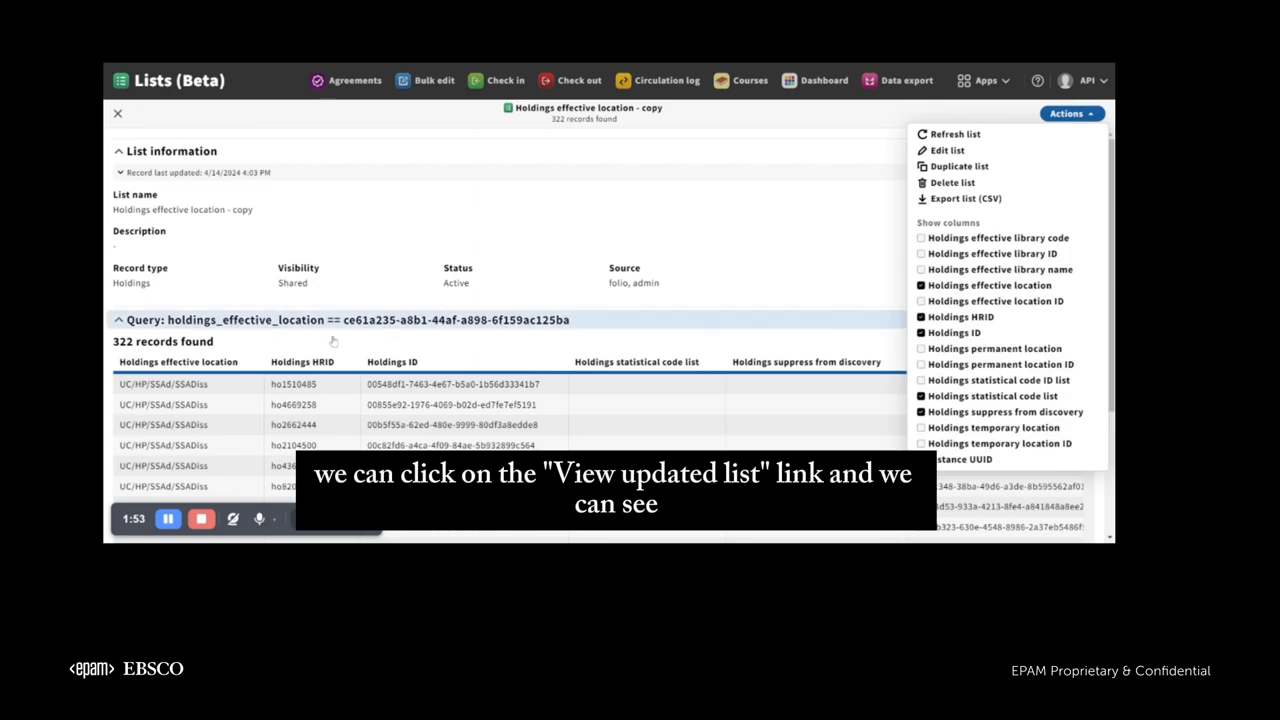
Review the available actions and column options of the "Holdings effective location - copy" list, and return to the lists overview.
left_click(1066, 113)
scroll(340, 293, "down", 3)
scroll(340, 293, "up", 5)
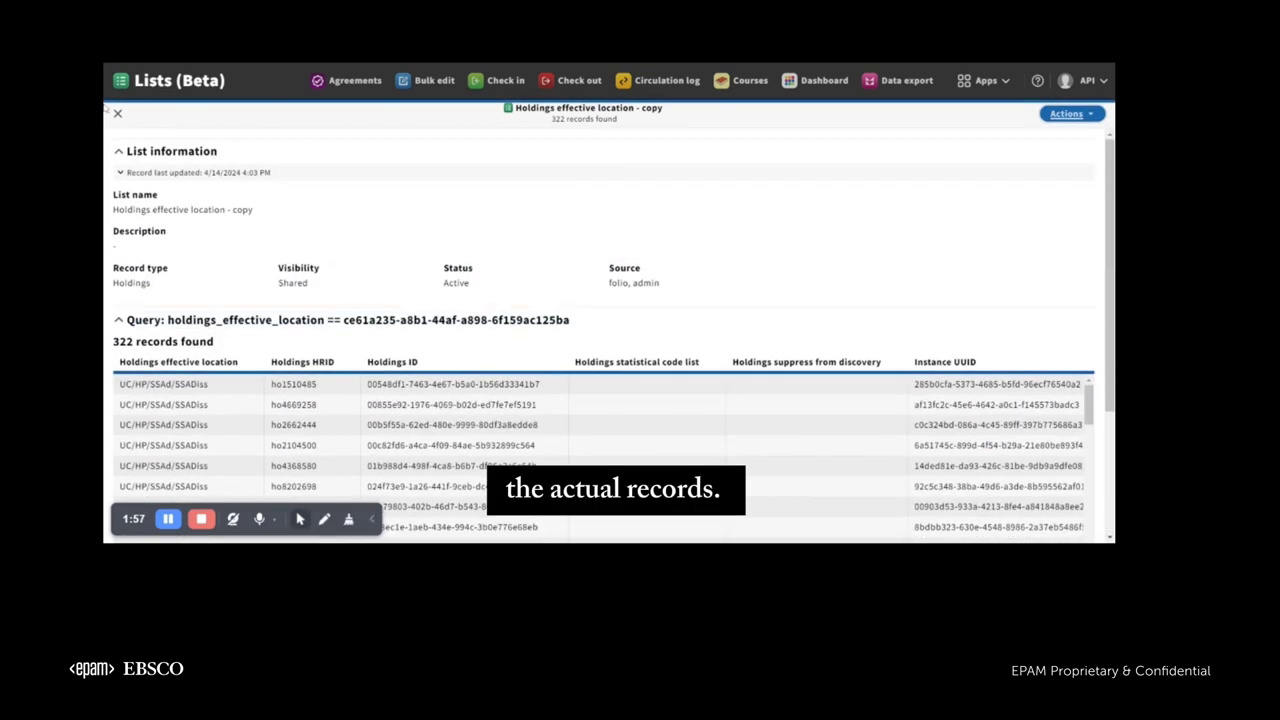
left_click(117, 113)
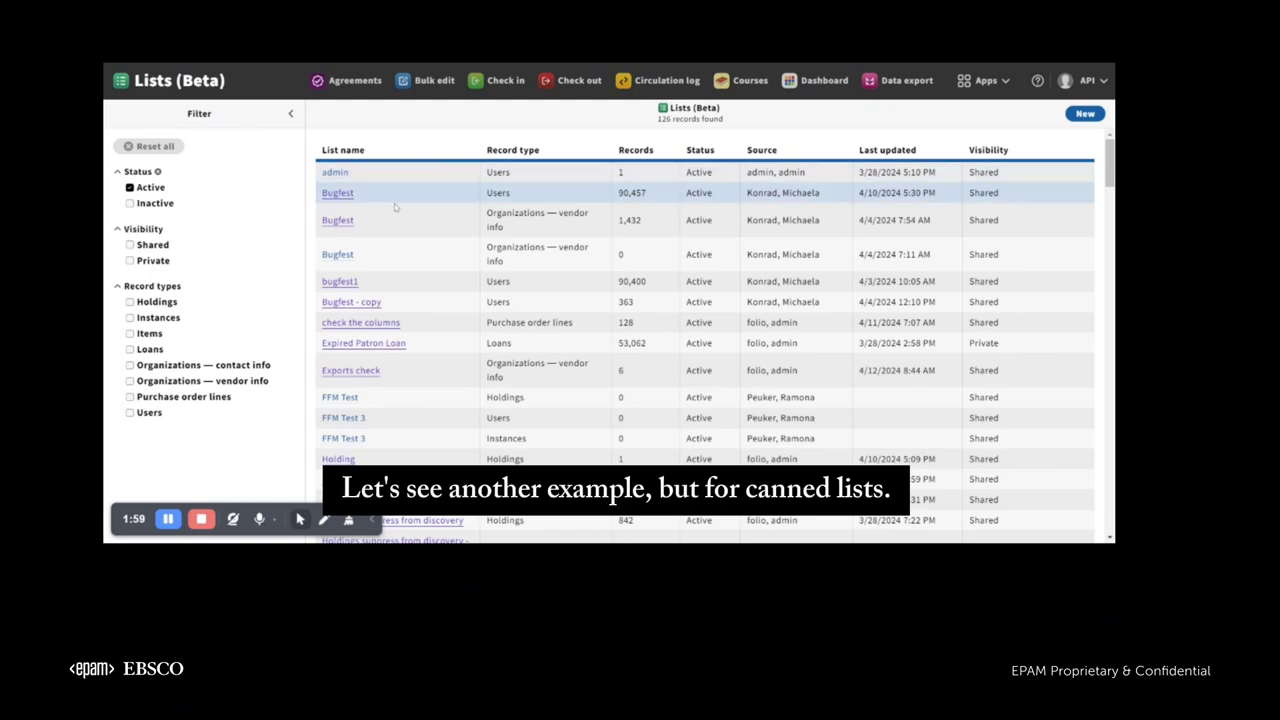
Find the Missing items list in the lists overview and open it.
scroll(522, 276, "down", 10)
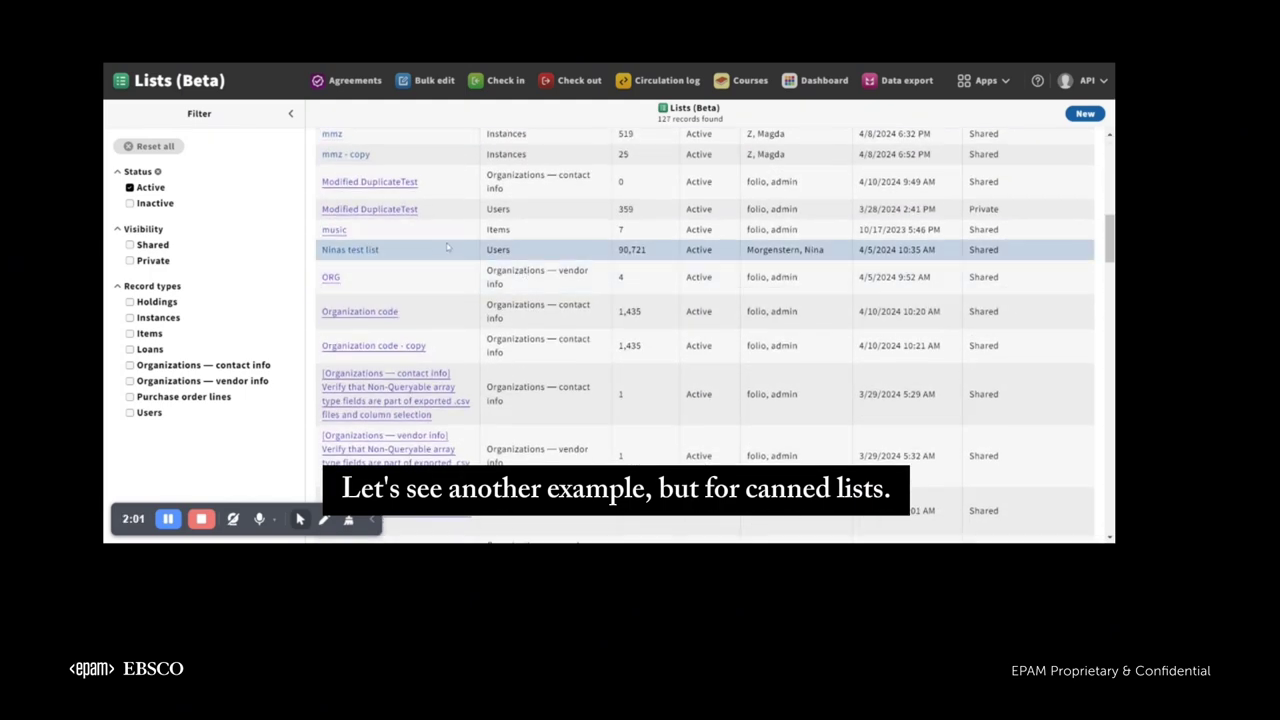
scroll(390, 249, "up", 3)
left_click(344, 248)
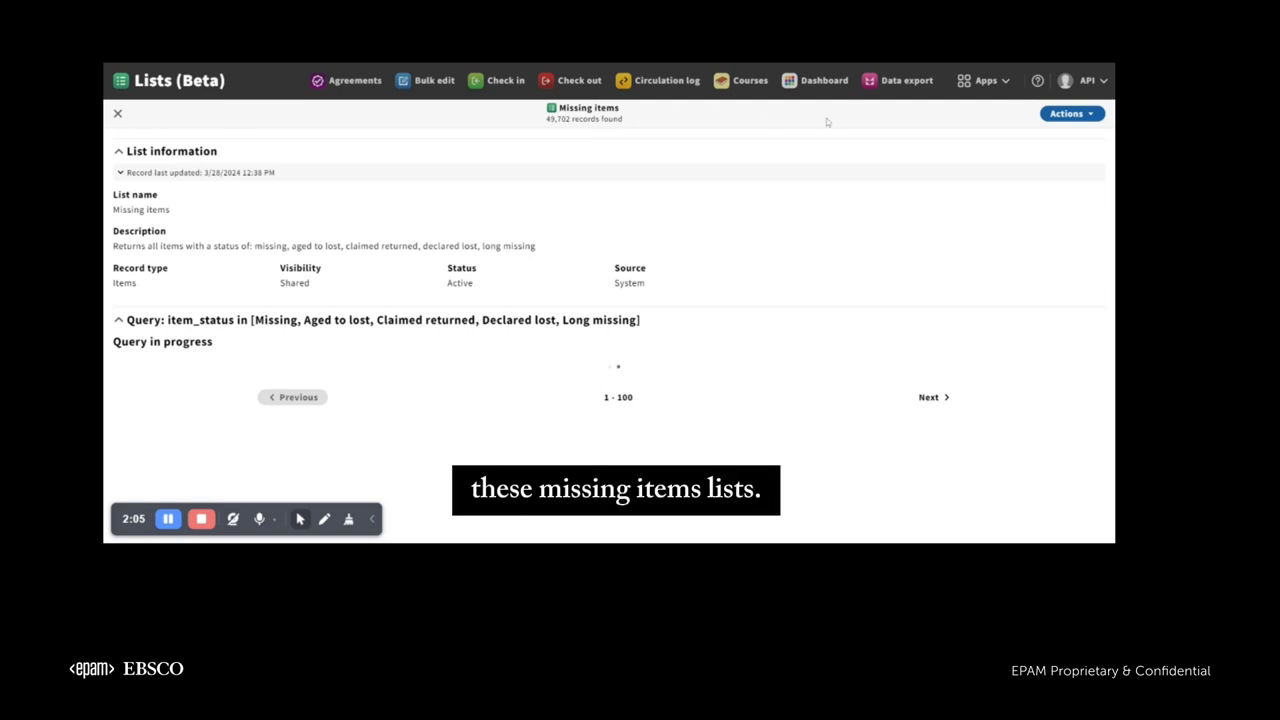
Duplicate the Missing items list, view the copy's query without changing it, and save the duplicate as "Missing items - copy".
left_click(1077, 117)
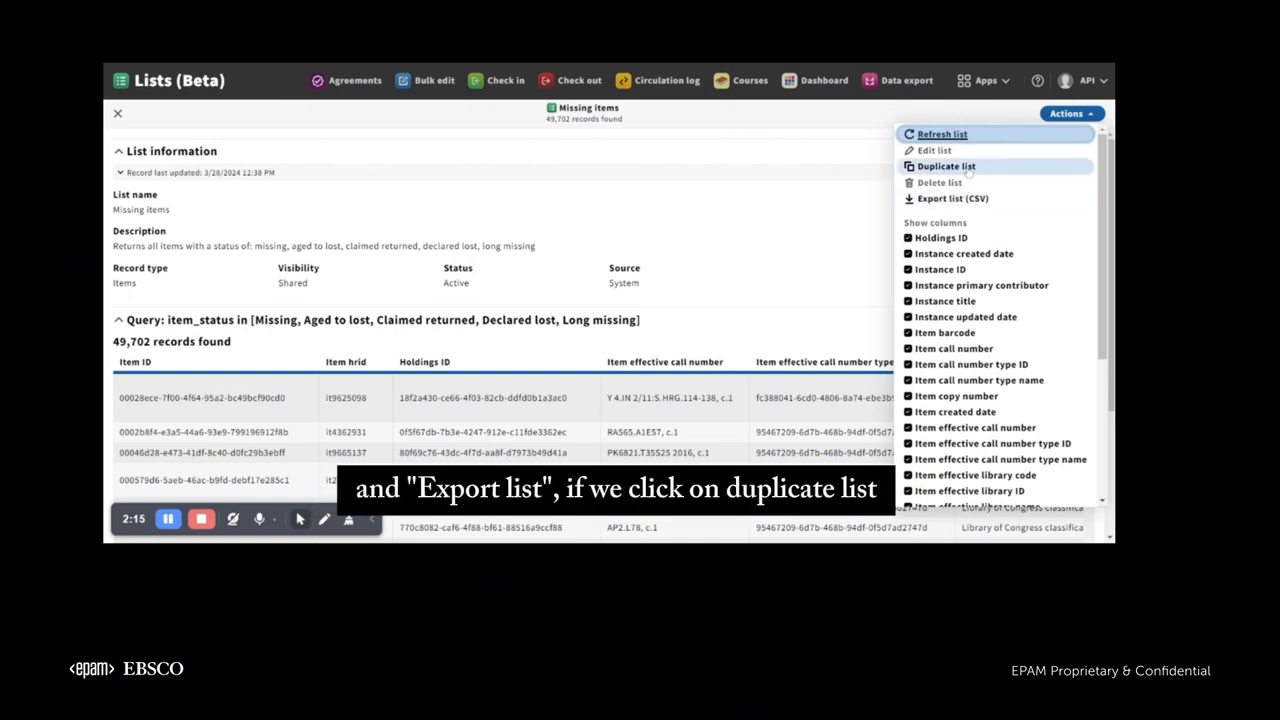
left_click(968, 170)
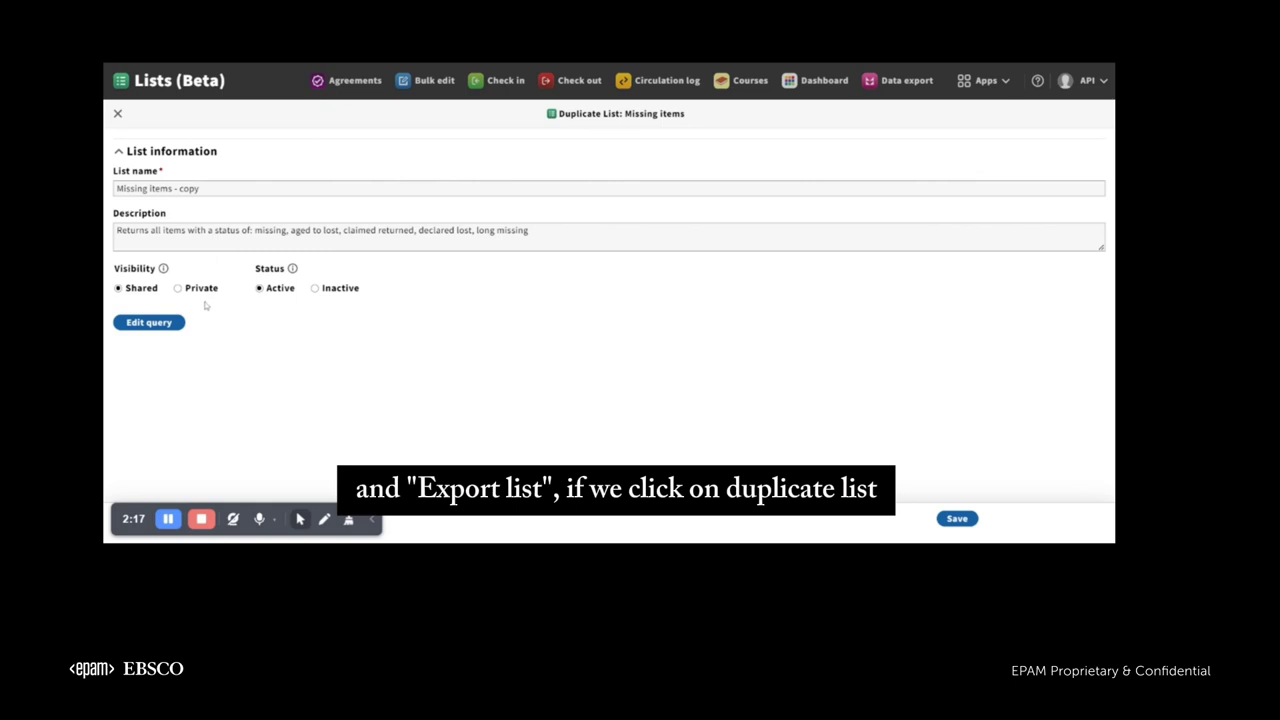
left_click(150, 323)
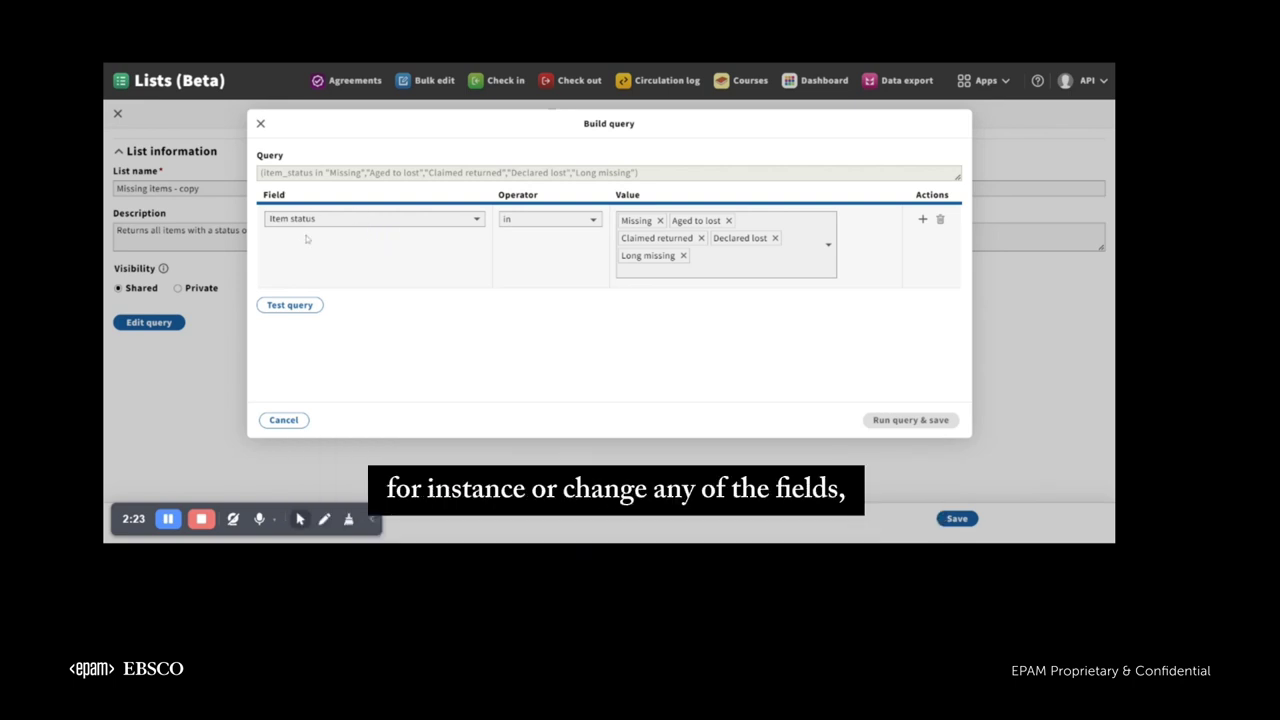
left_click(261, 125)
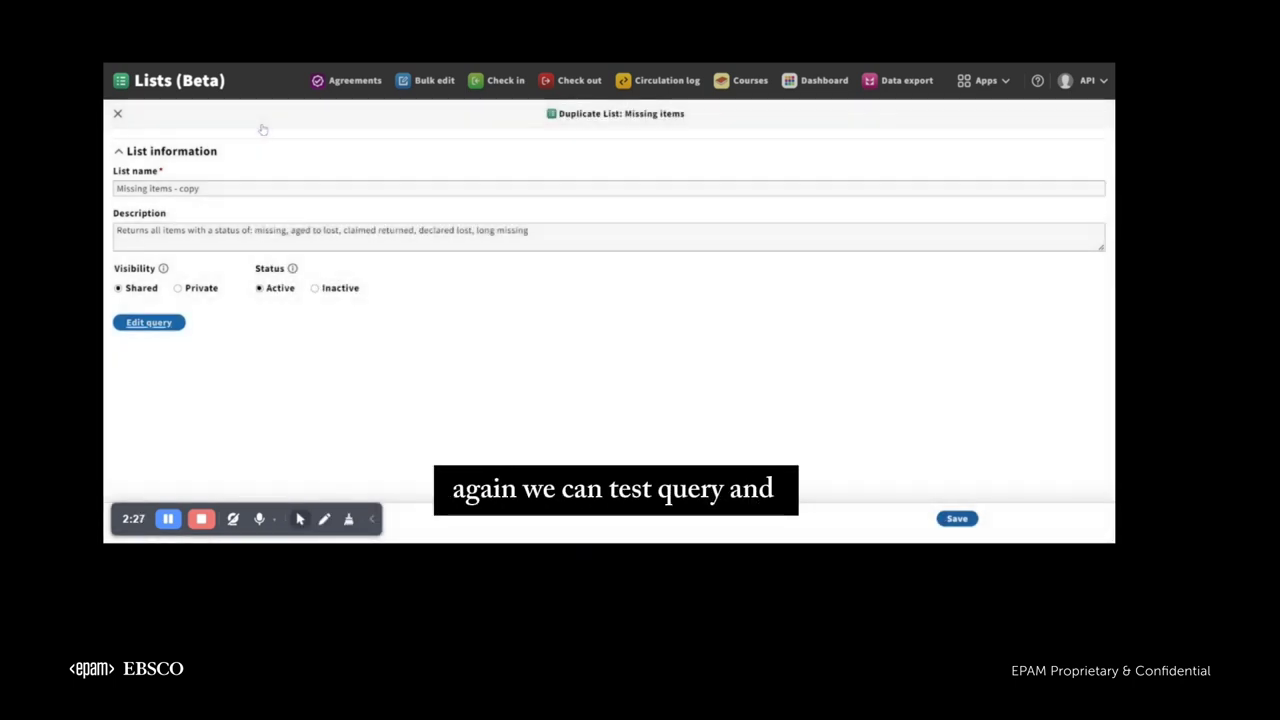
left_click(966, 524)
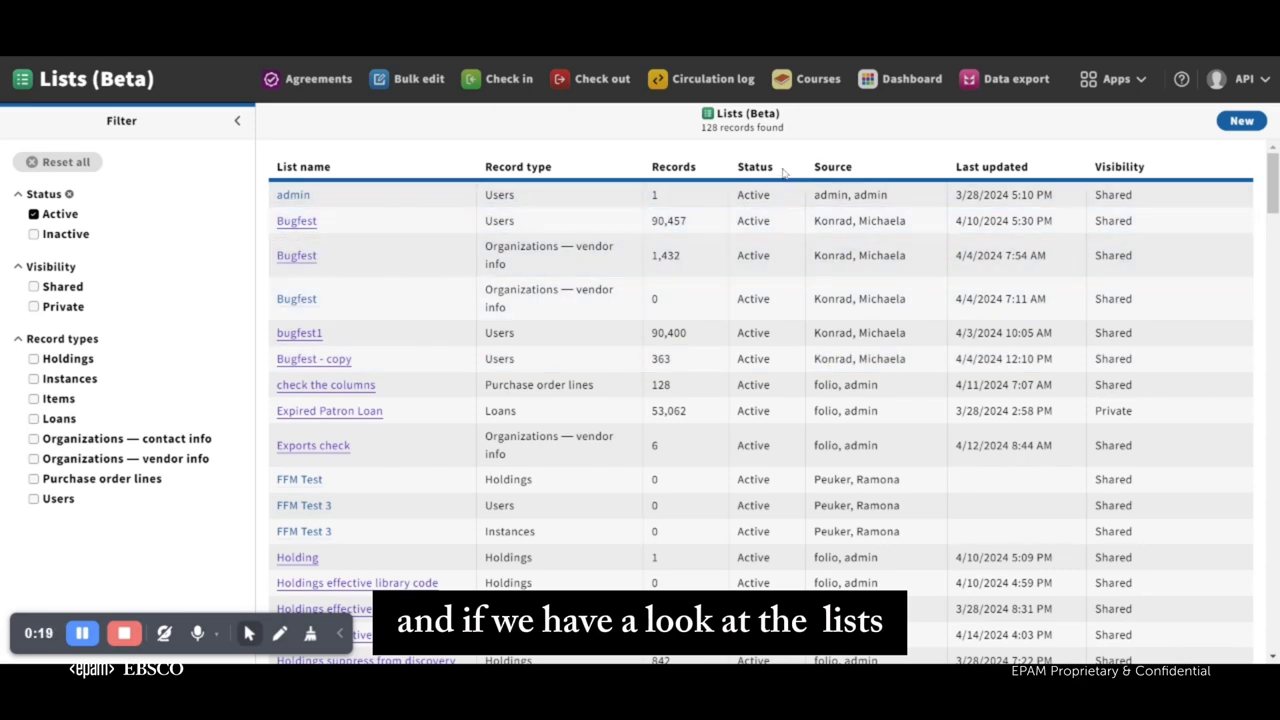
Look through the active lists and add the Inactive status to the filter alongside Active.
scroll(785, 180, "down", 15)
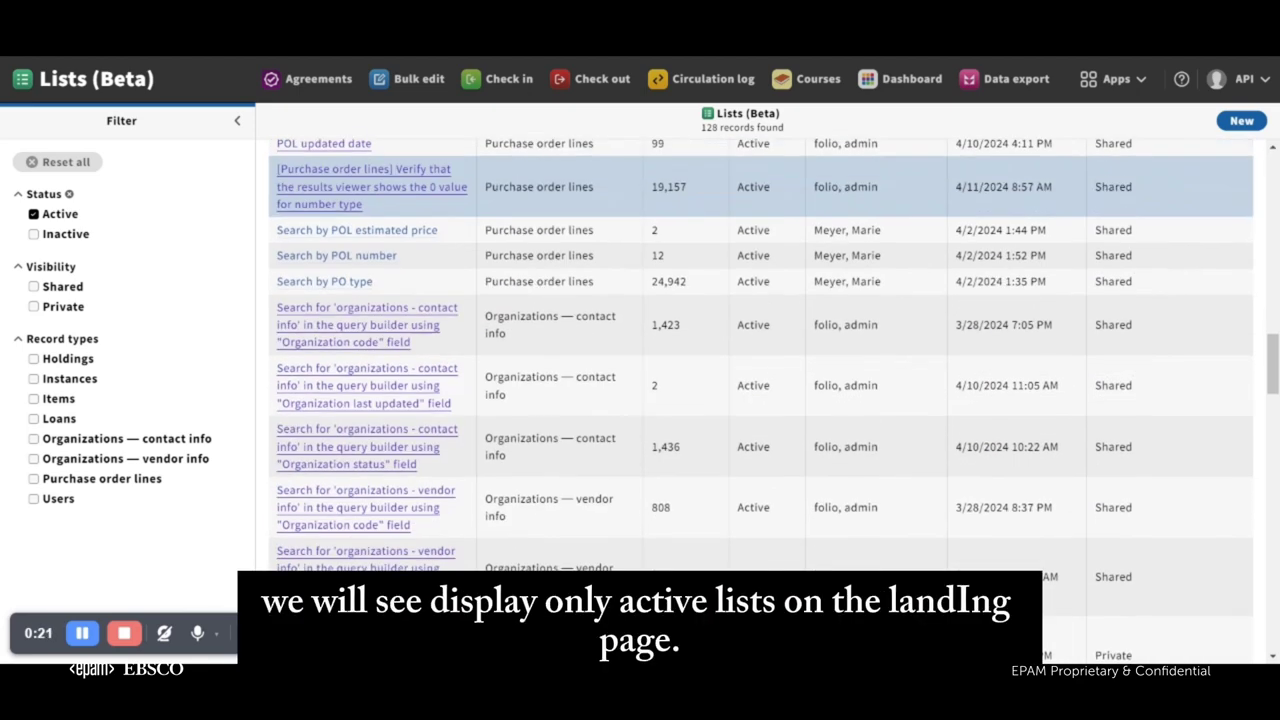
scroll(766, 453, "down", 20)
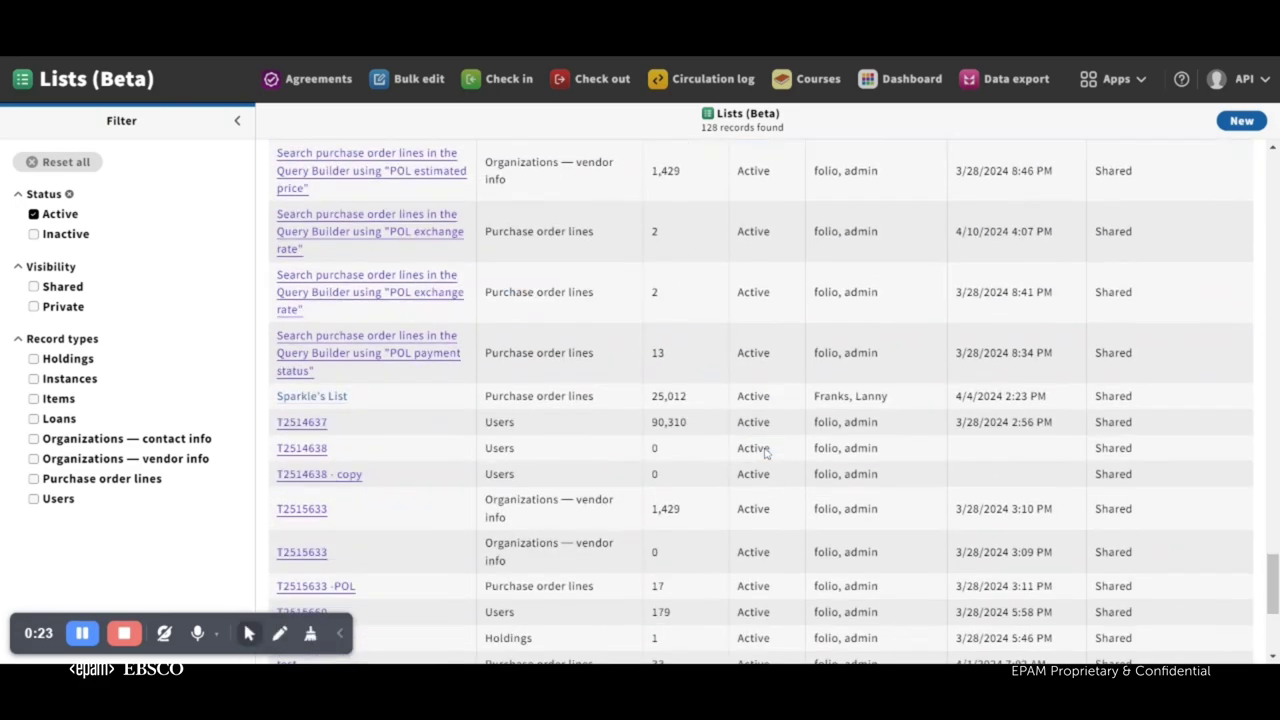
scroll(766, 452, "down", 5)
scroll(766, 450, "up", 20)
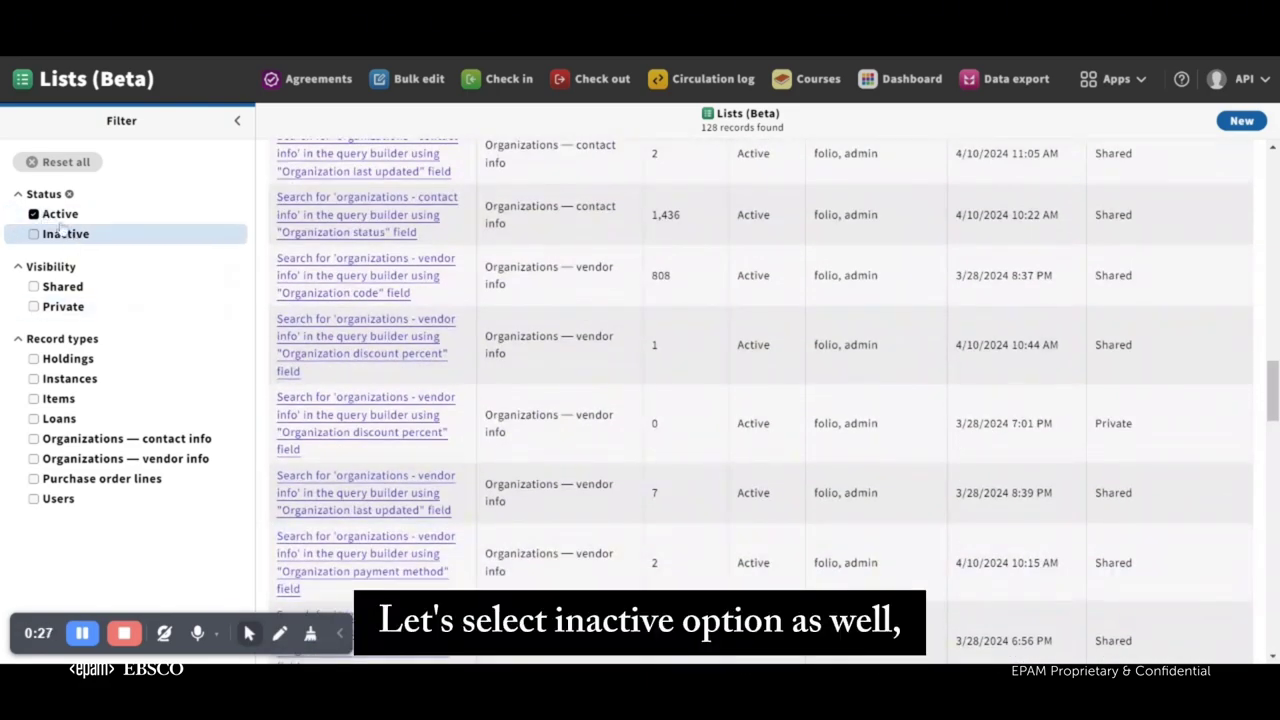
left_click(62, 232)
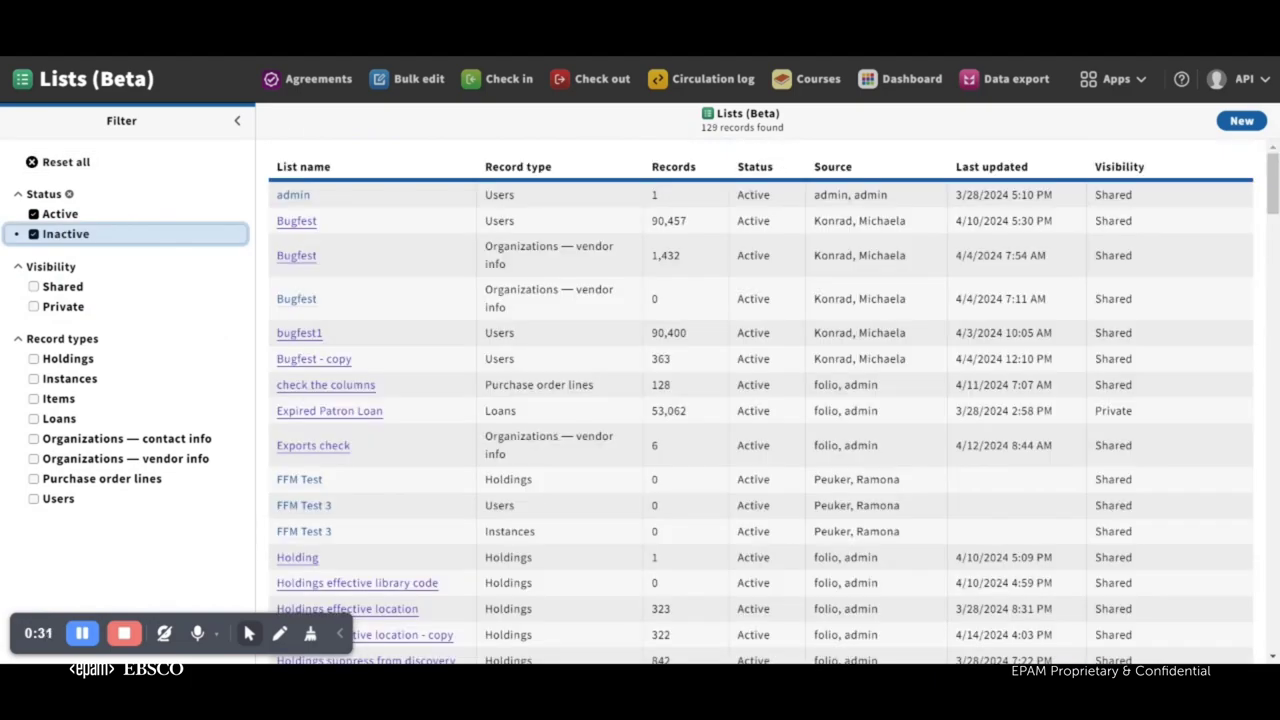
Locate the inactive list "T2514637 - copy" among the filtered lists and reset all filters.
scroll(776, 270, "down", 12)
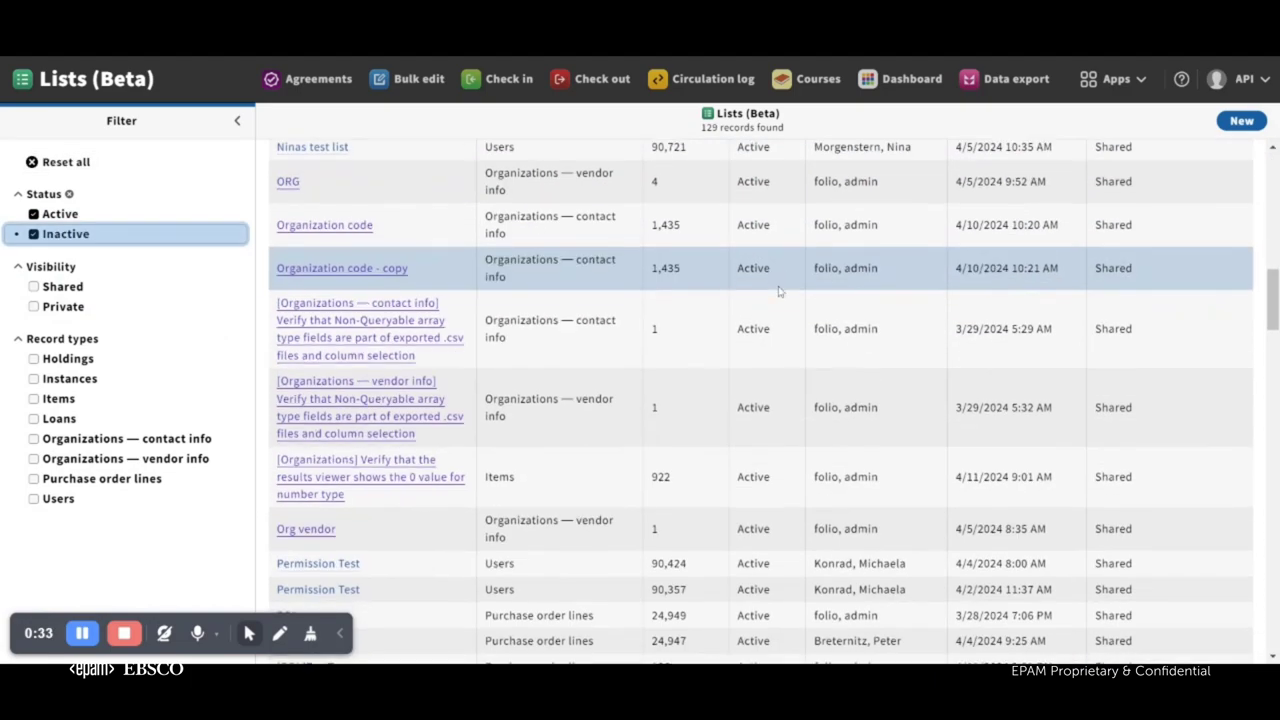
scroll(779, 291, "down", 15)
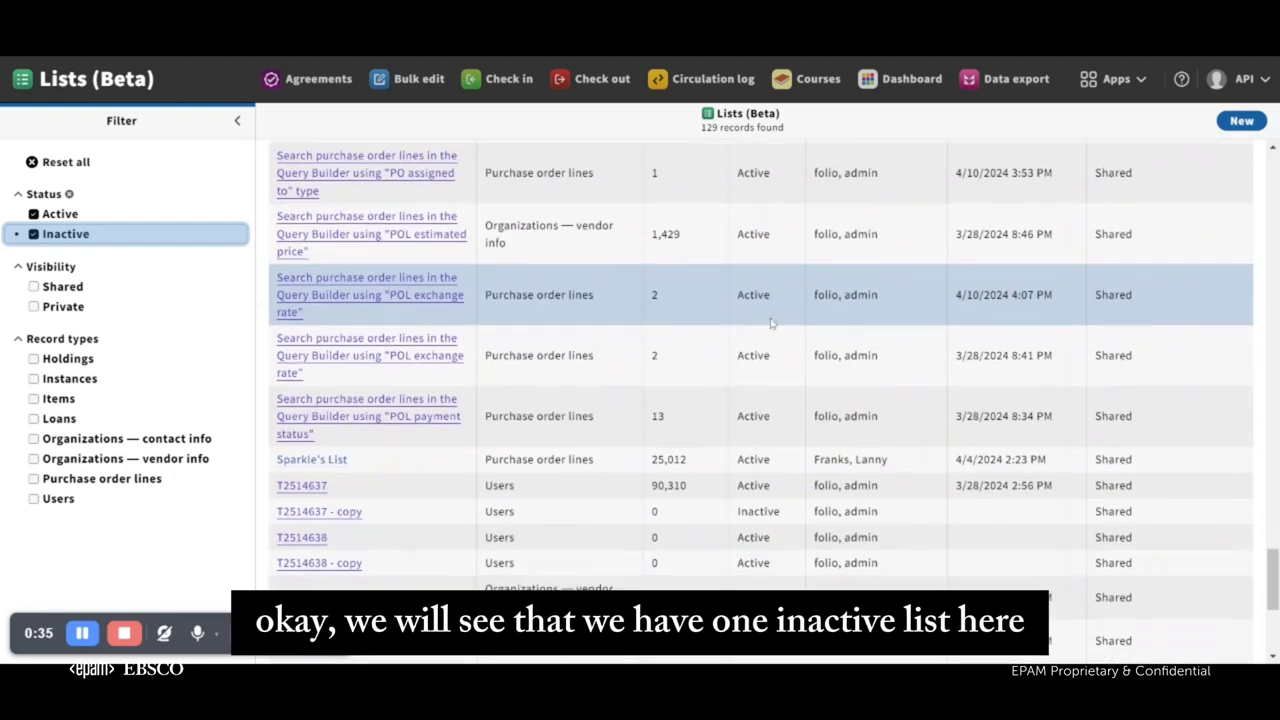
scroll(771, 322, "down", 3)
scroll(766, 334, "up", 2)
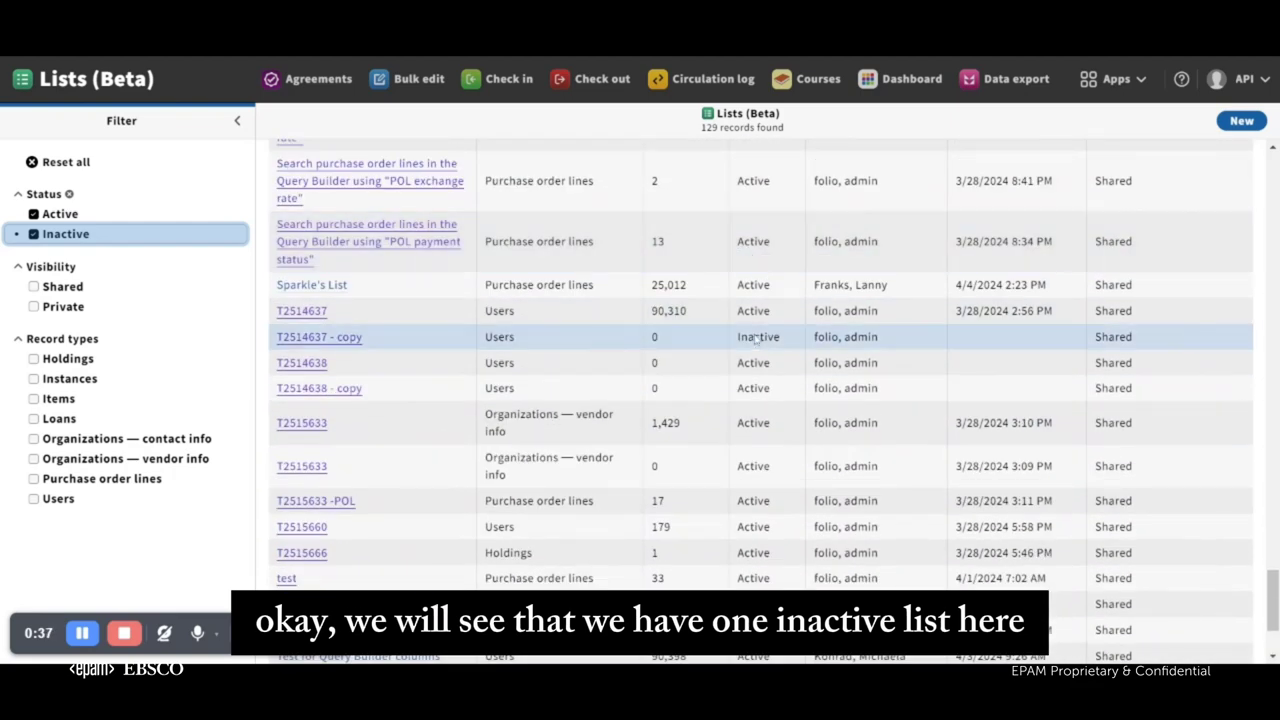
double_click(757, 337)
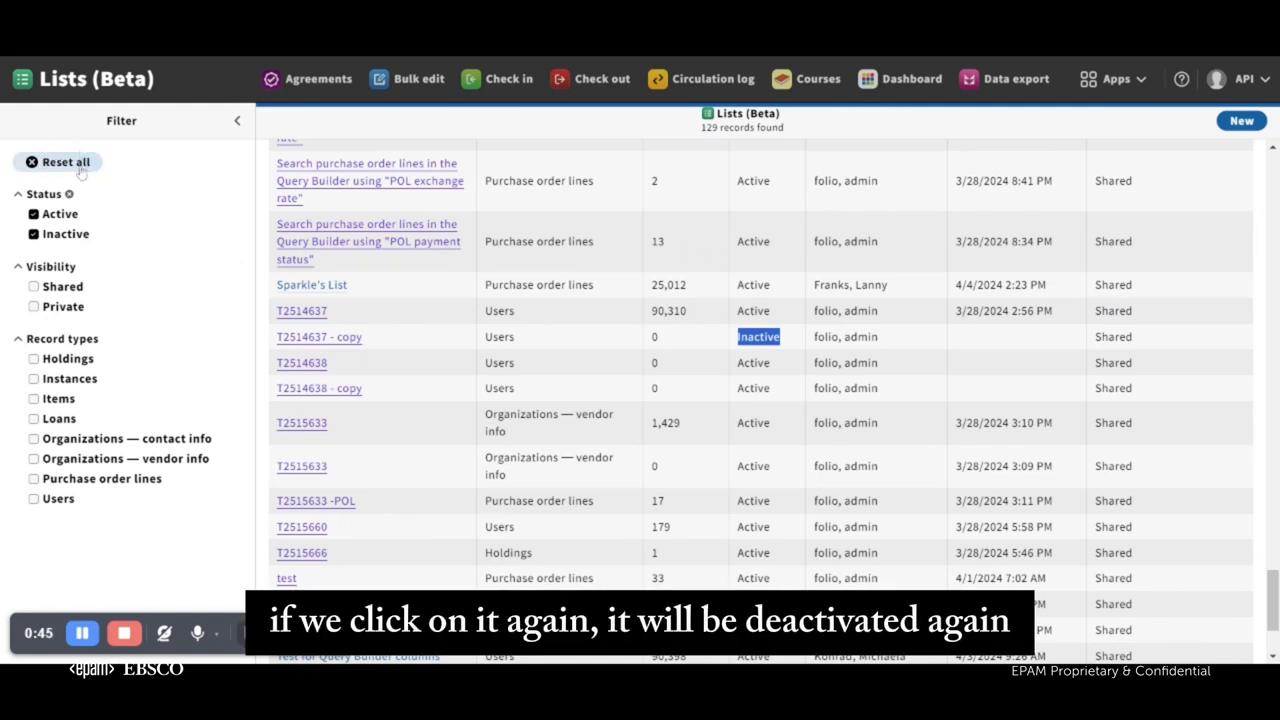
left_click(66, 162)
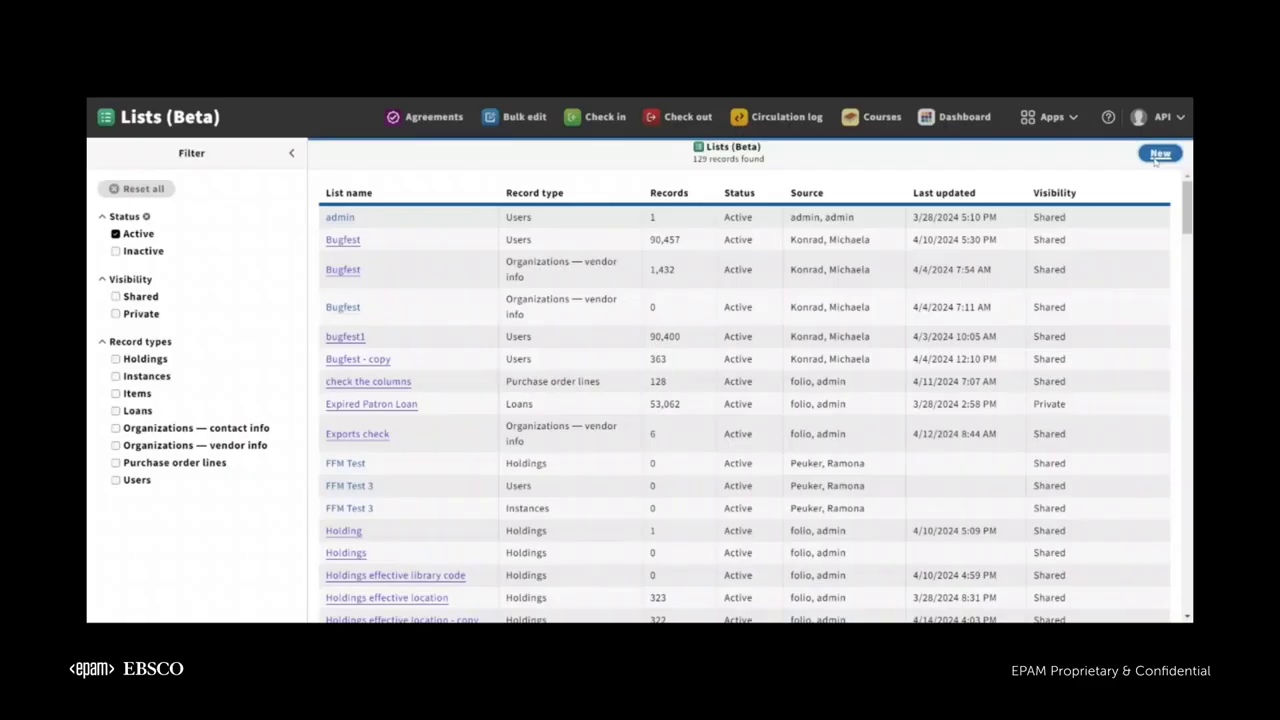
Start a new list named "Holdings" with Holdings as its record type.
left_click(1158, 156)
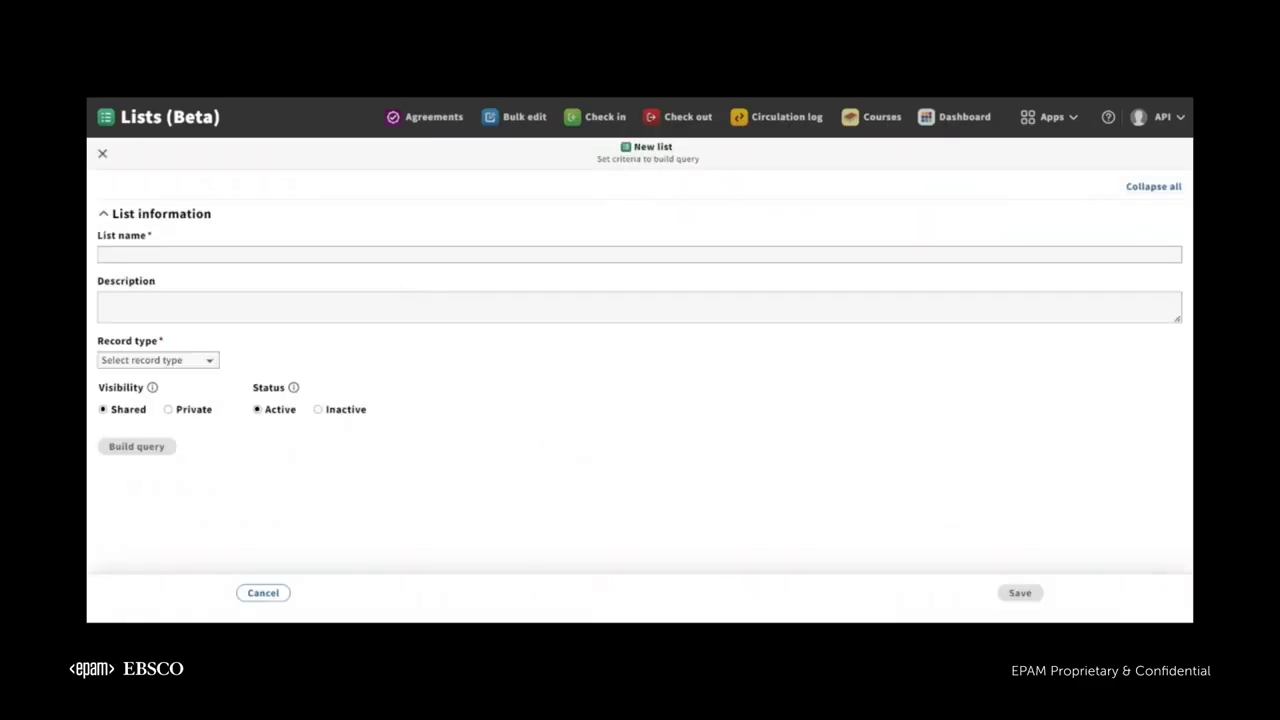
type("Holdings")
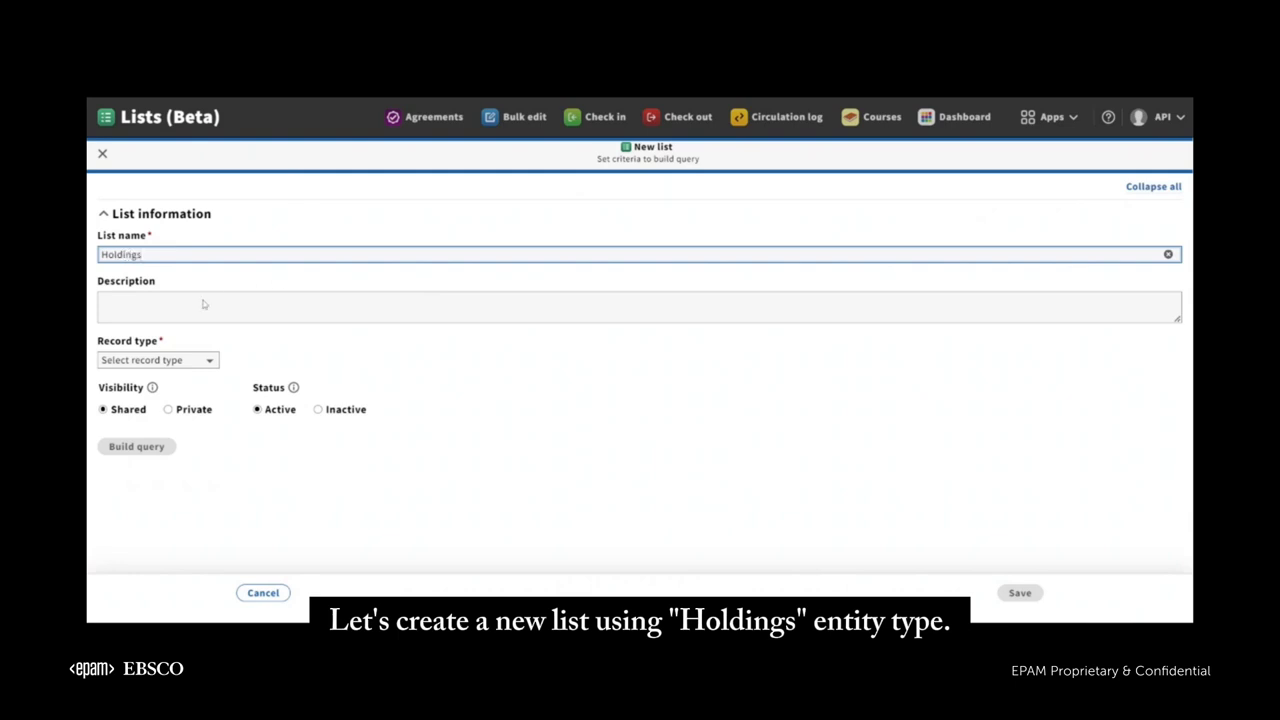
left_click(157, 360)
left_click(152, 372)
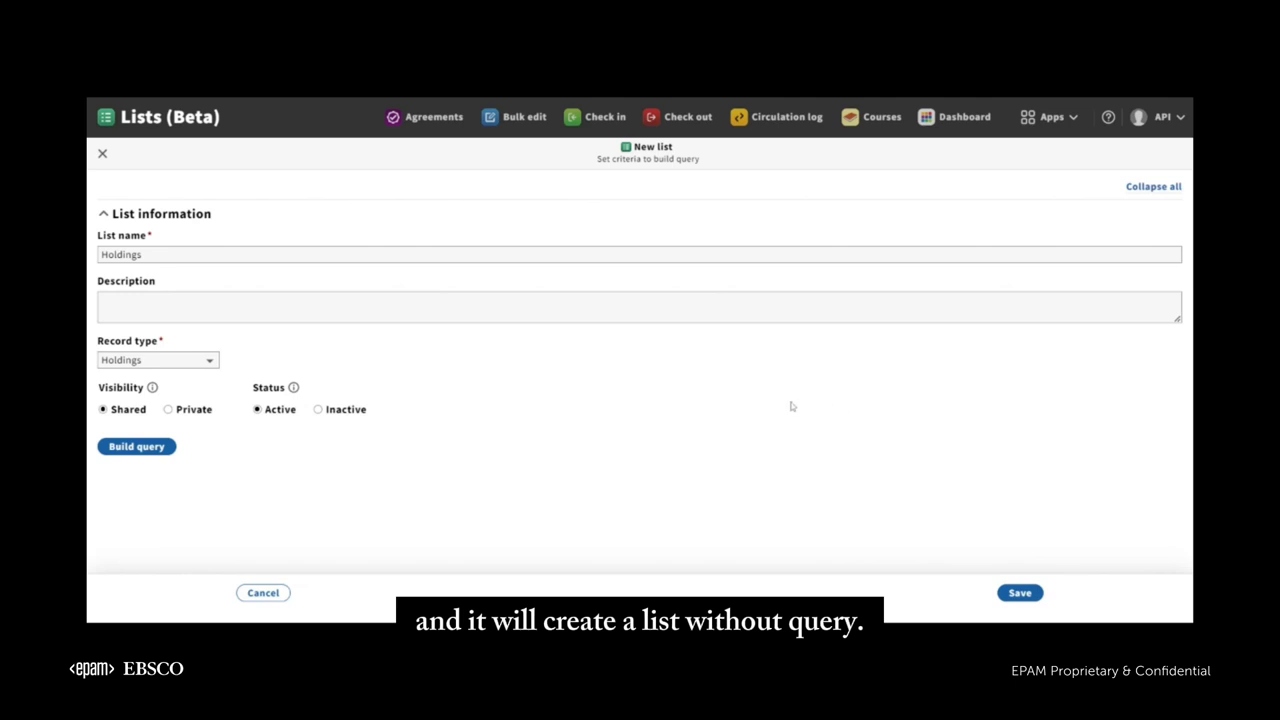
Open the query builder for the new Holdings list and look through the fields offered for the query.
left_click(161, 453)
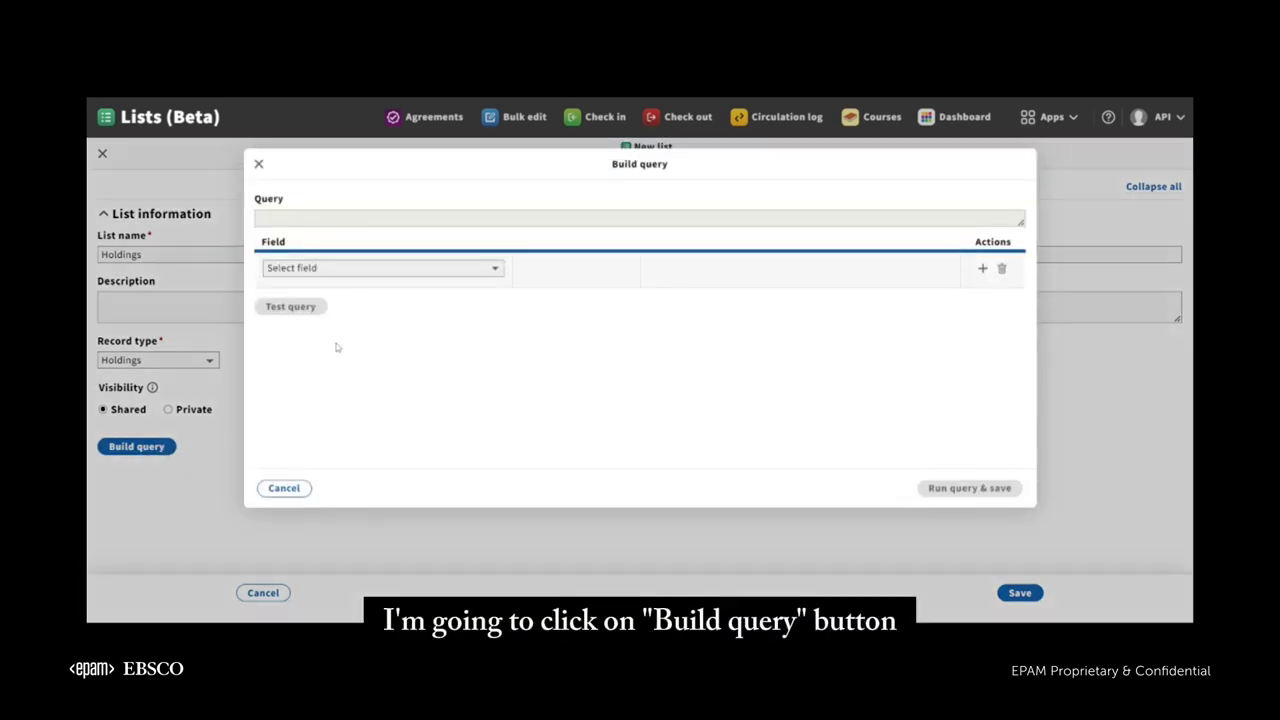
left_click(343, 270)
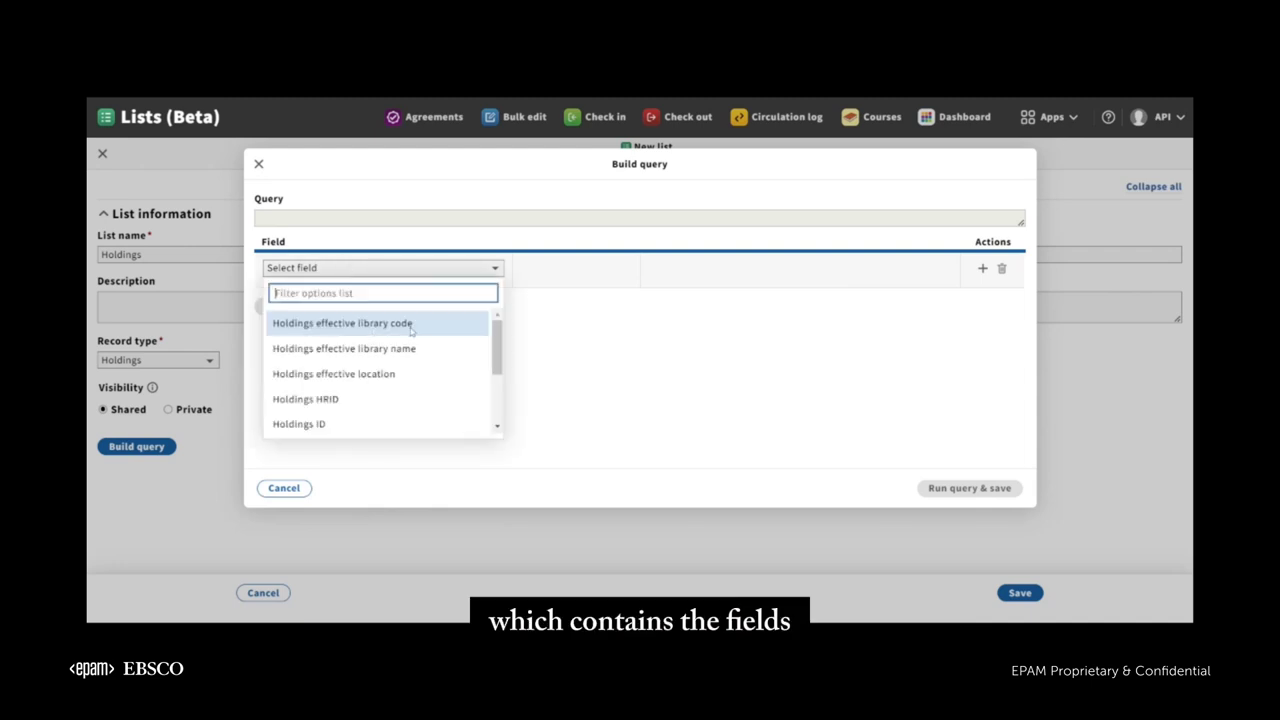
scroll(400, 330, "down", 2)
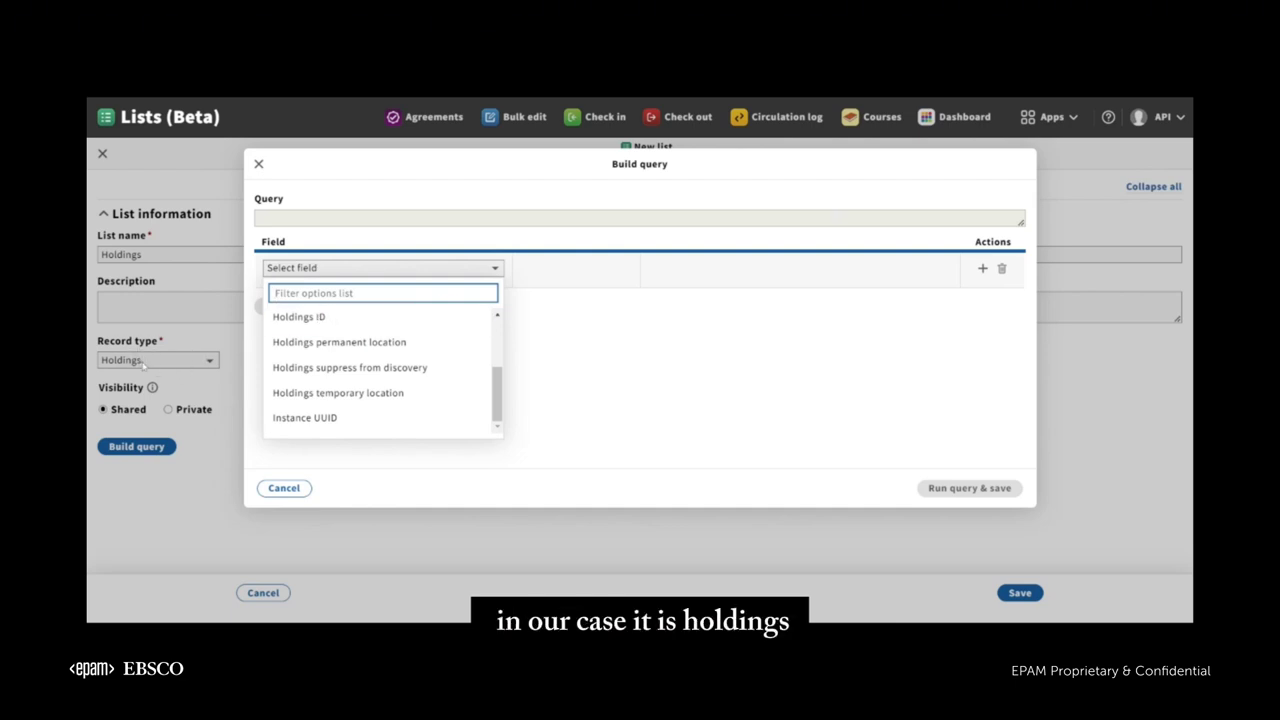
scroll(362, 340, "up", 2)
scroll(362, 340, "down", 2)
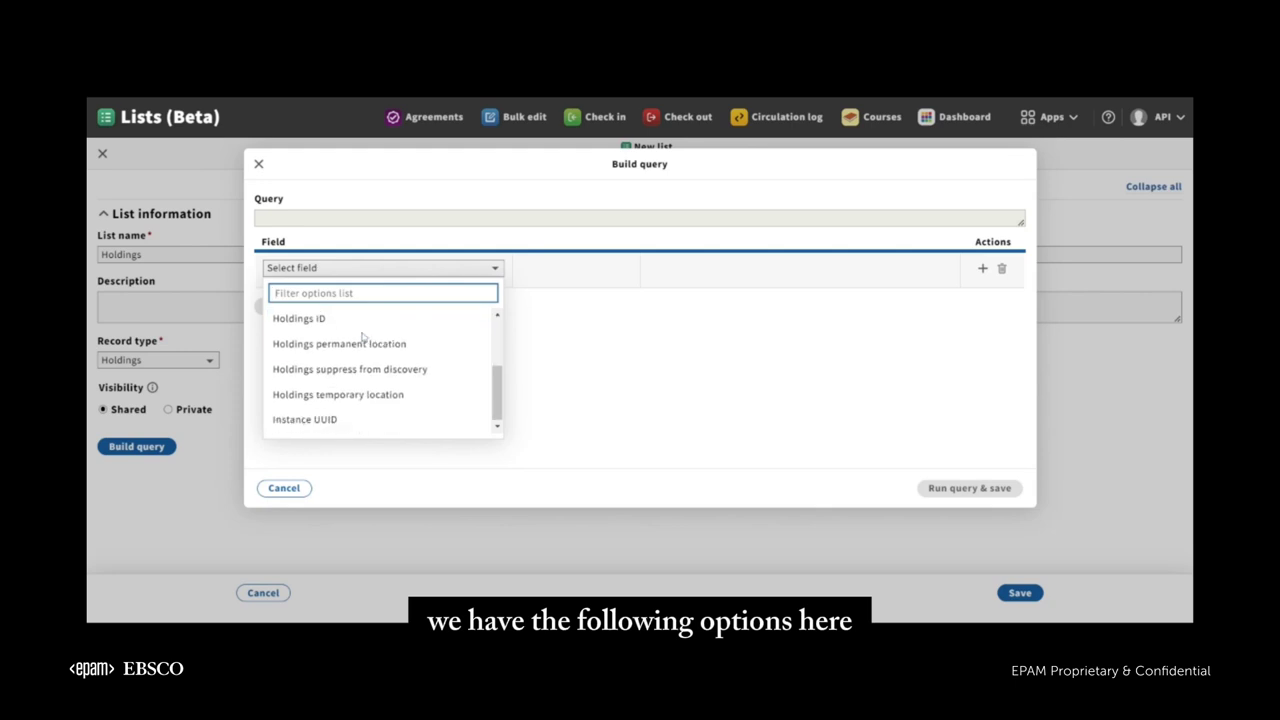
scroll(340, 368, "up", 2)
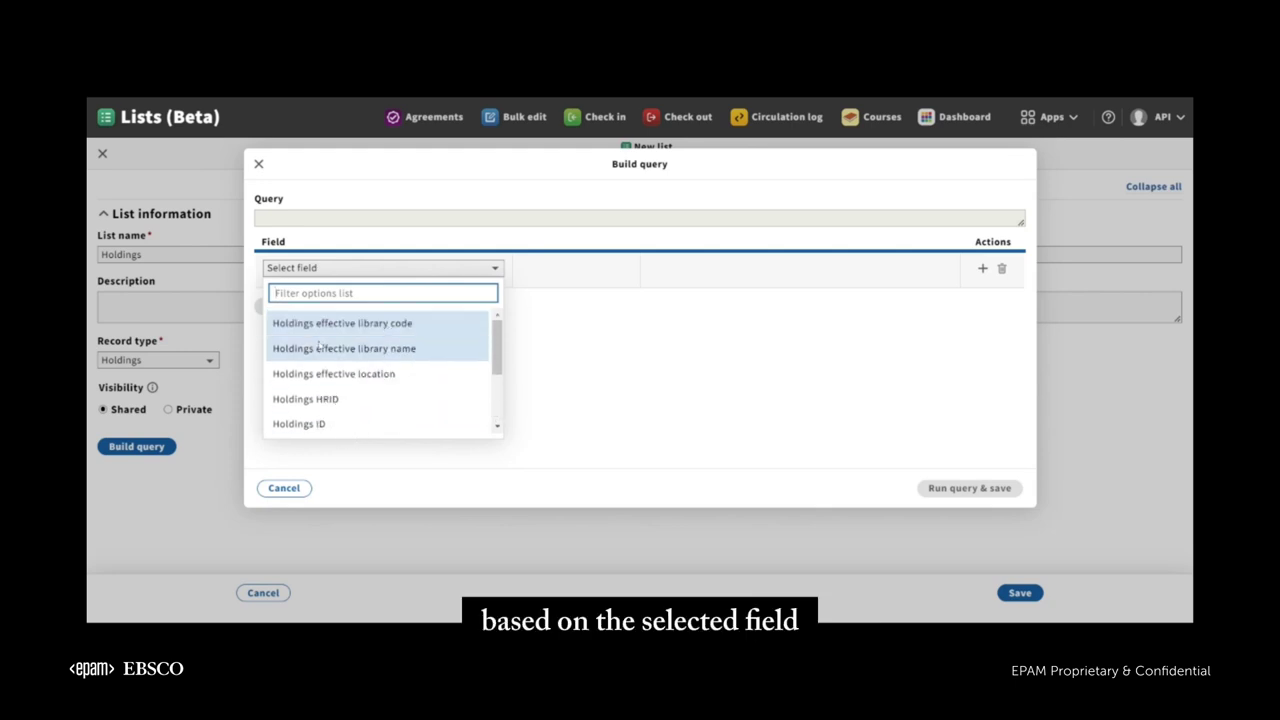
Try Holdings effective library code, Holdings HRID and Holdings temporary location in turn as the query field.
left_click(426, 326)
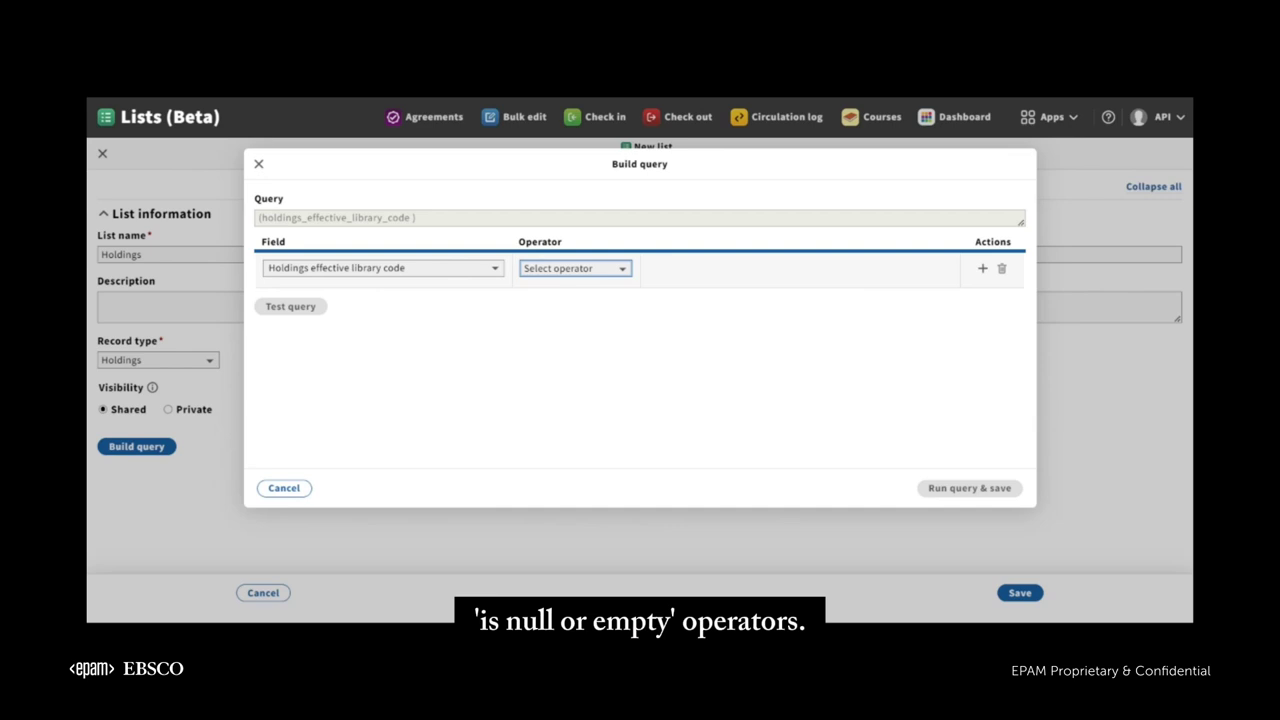
left_click(387, 268)
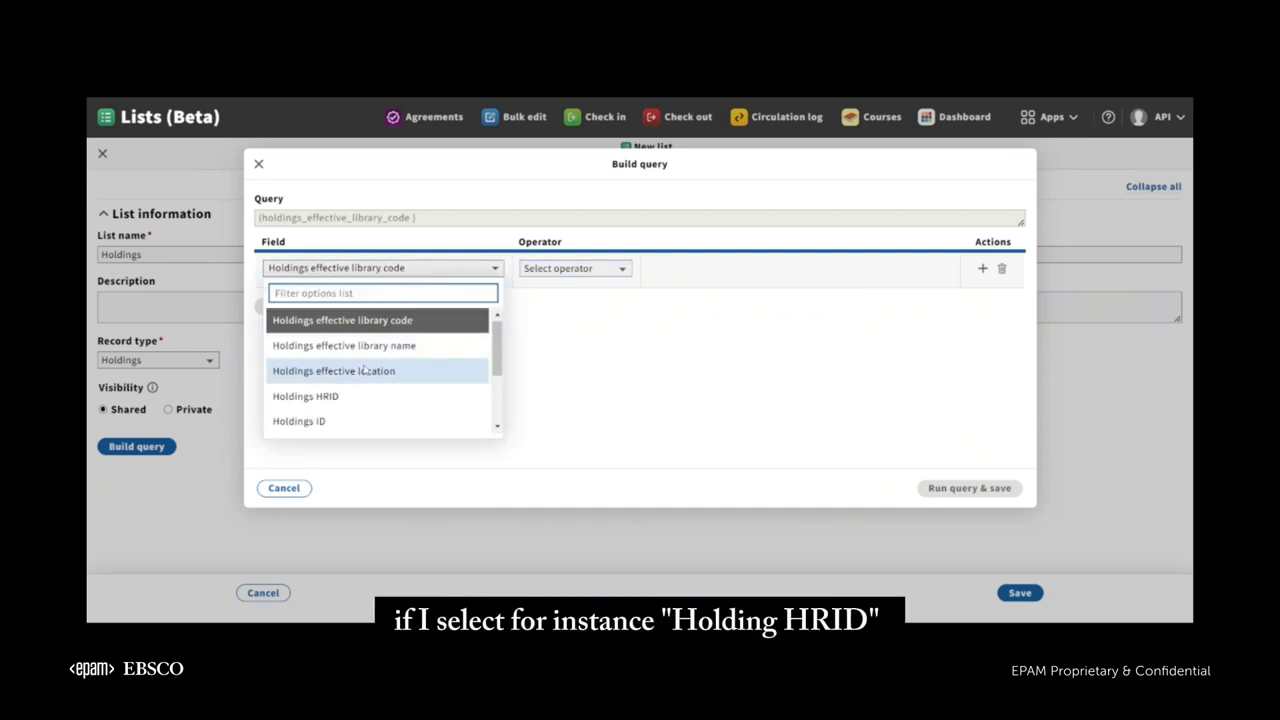
left_click(321, 397)
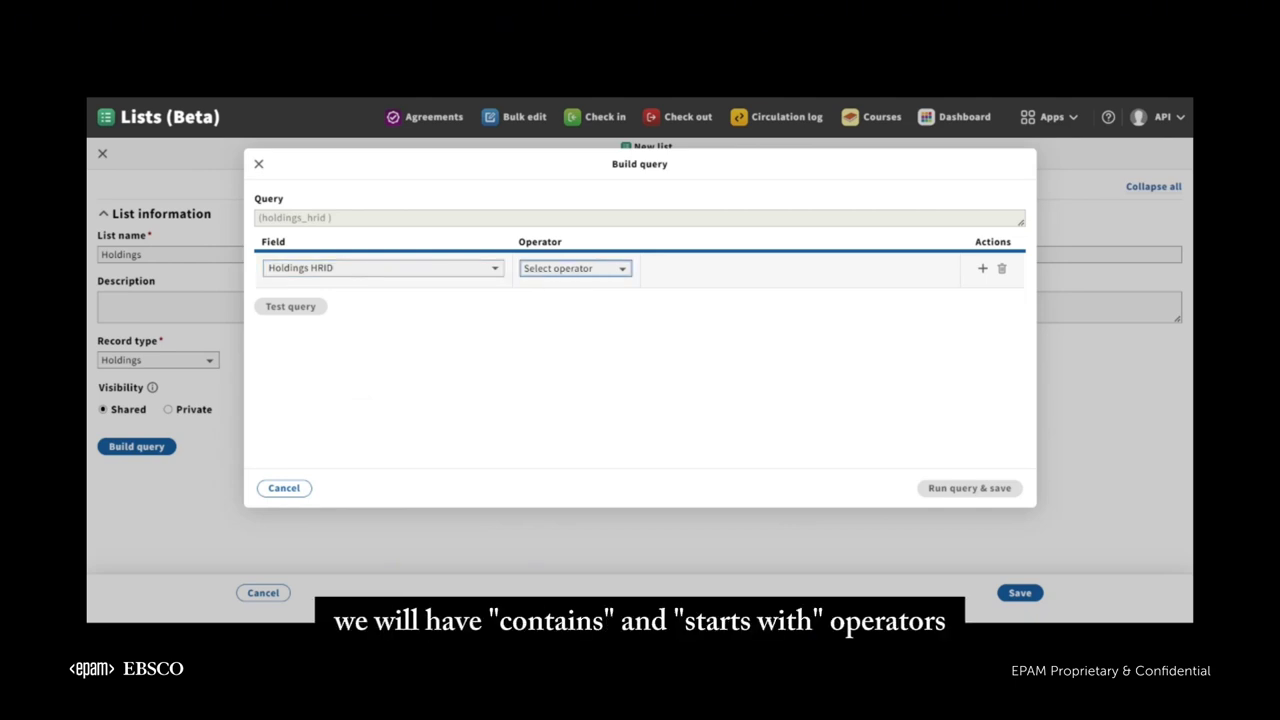
left_click(449, 277)
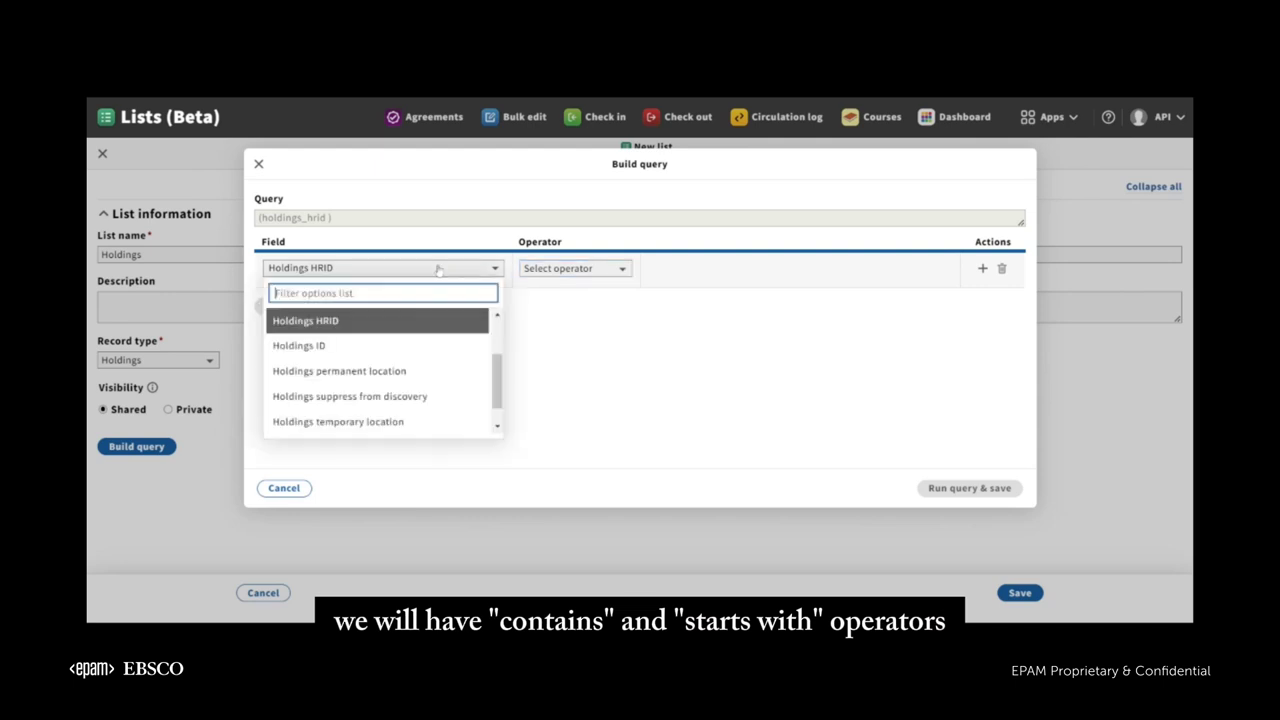
scroll(390, 345, "down", 1)
left_click(387, 397)
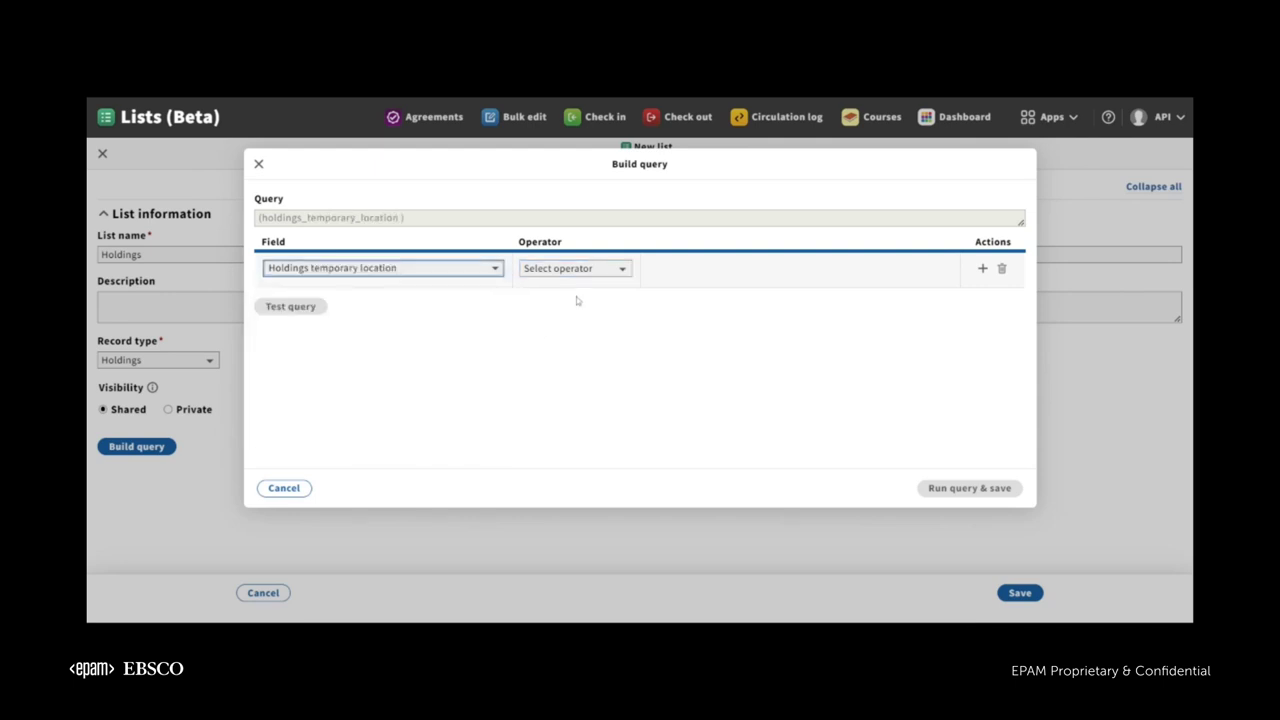
Set the query condition to the Instance UUID field with the == operator.
left_click(446, 270)
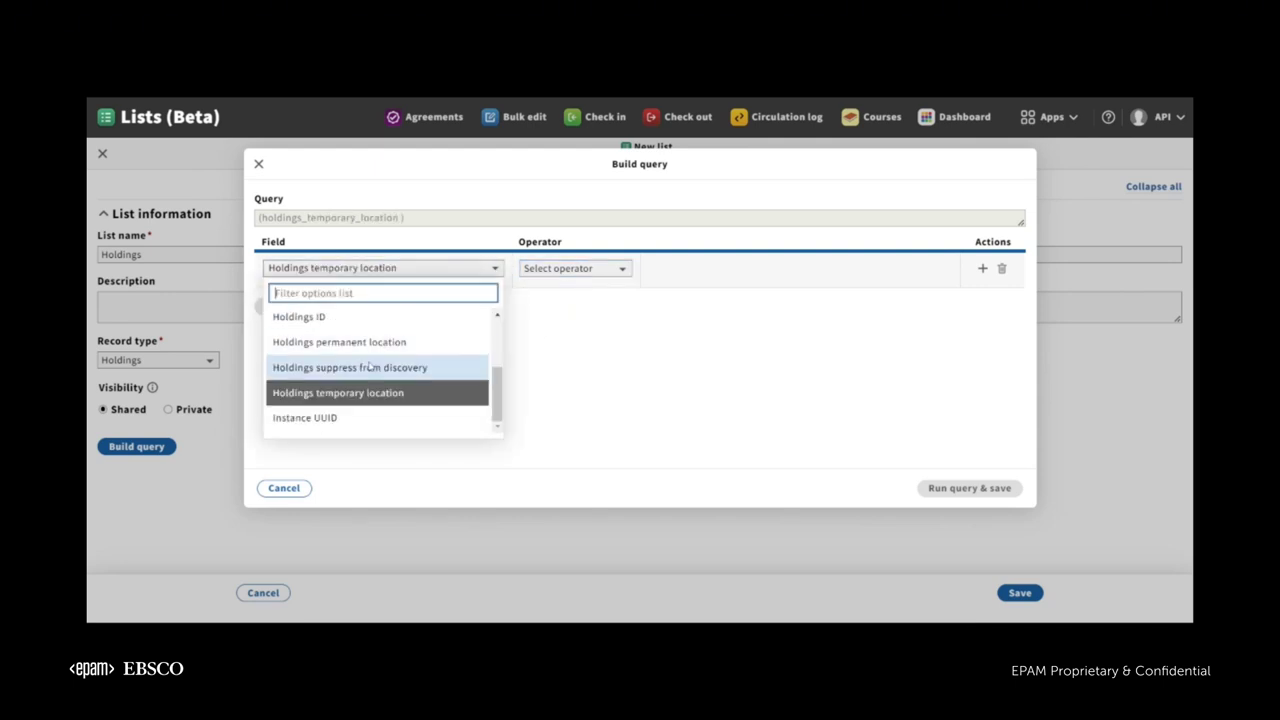
left_click(340, 428)
left_click(574, 268)
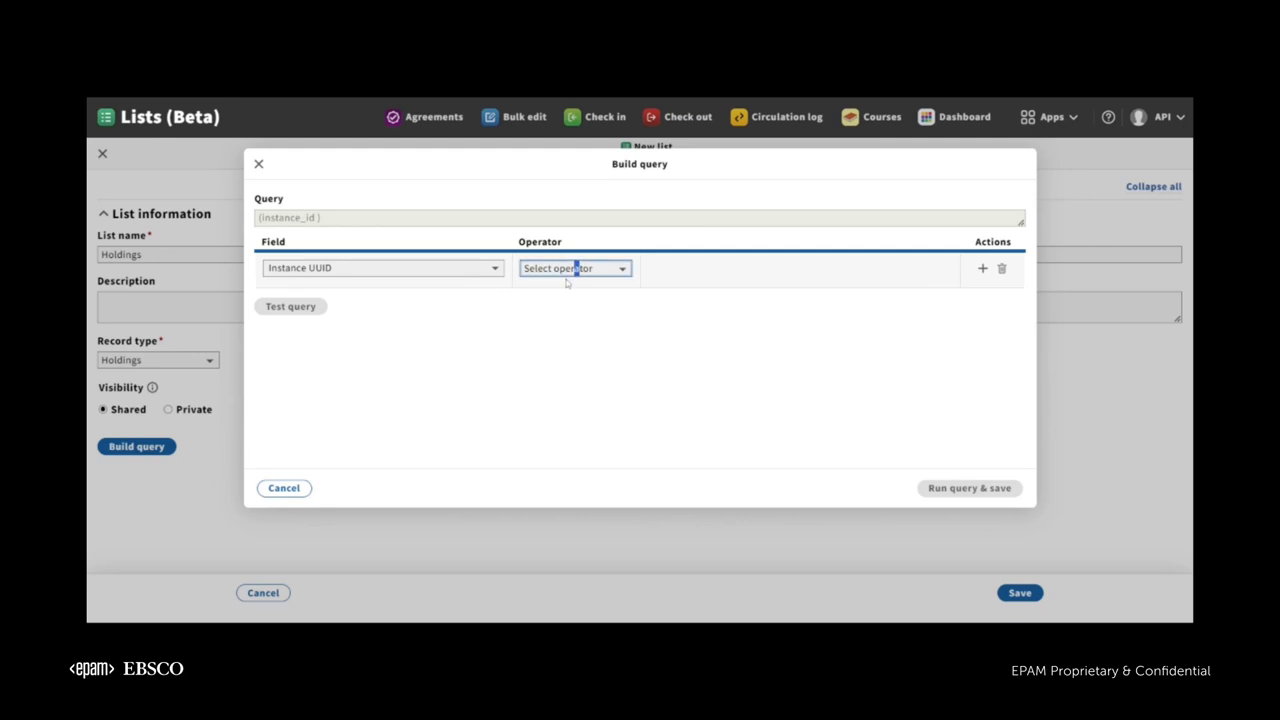
left_click(645, 290)
Change the query field to Holdings suppress from discovery.
left_click(390, 270)
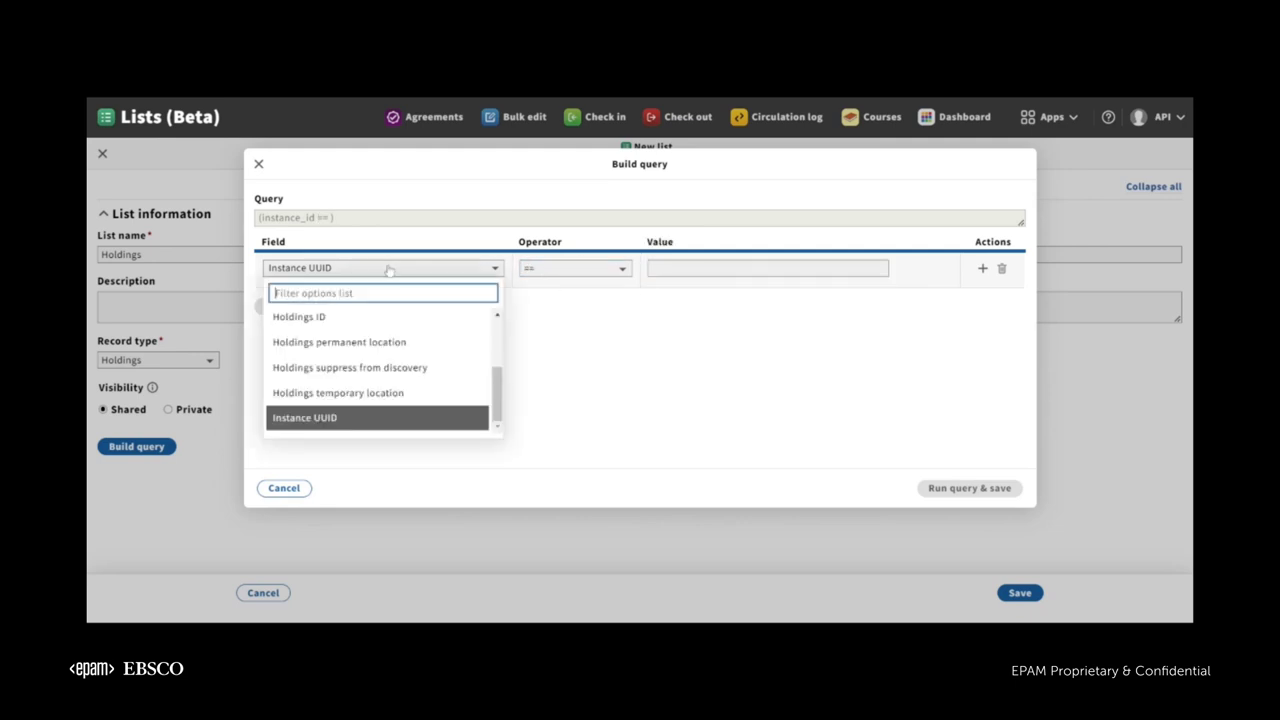
left_click(408, 372)
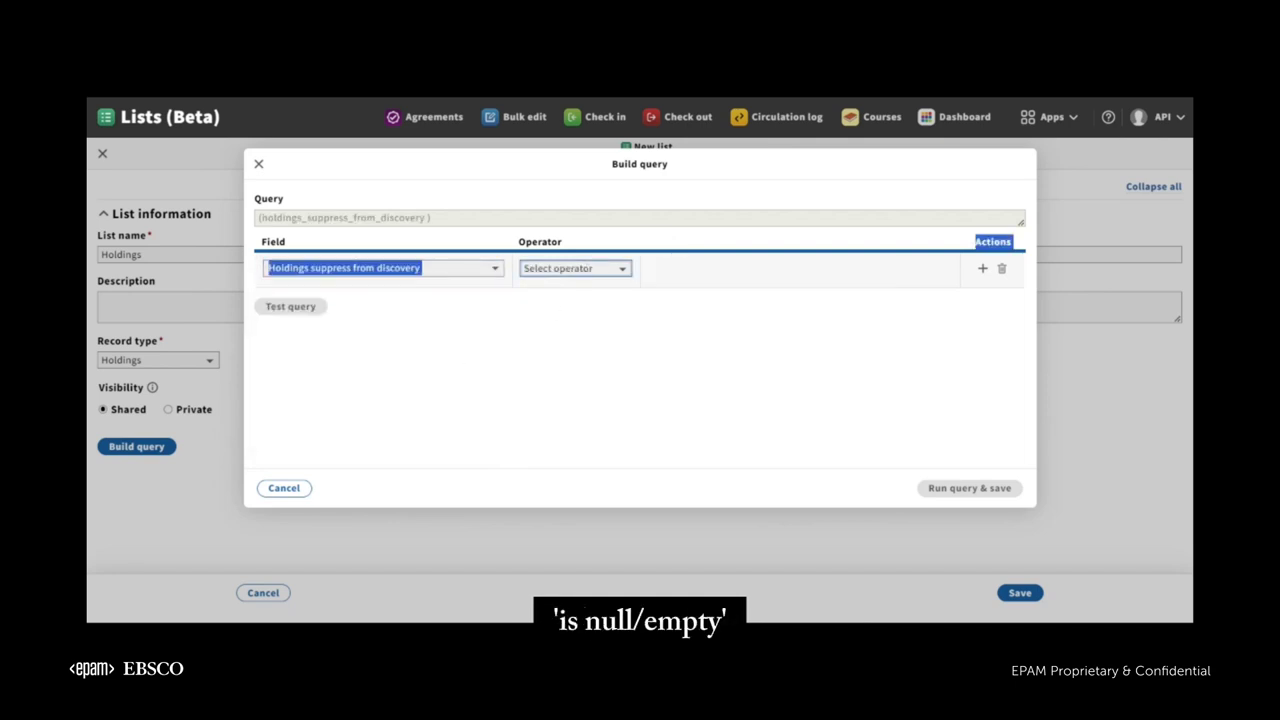
Set the operator for Holdings suppress from discovery to == and view the values offered for it.
left_click(675, 313)
left_click(494, 270)
left_click(576, 270)
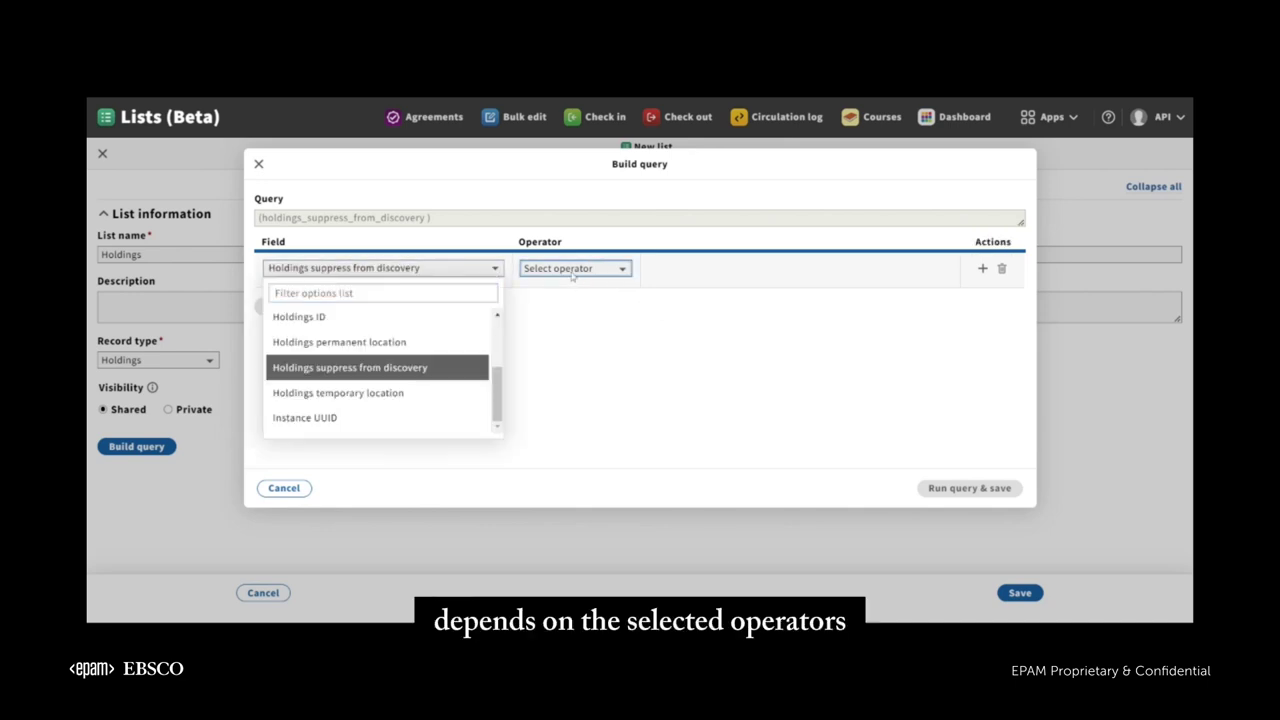
left_click(552, 298)
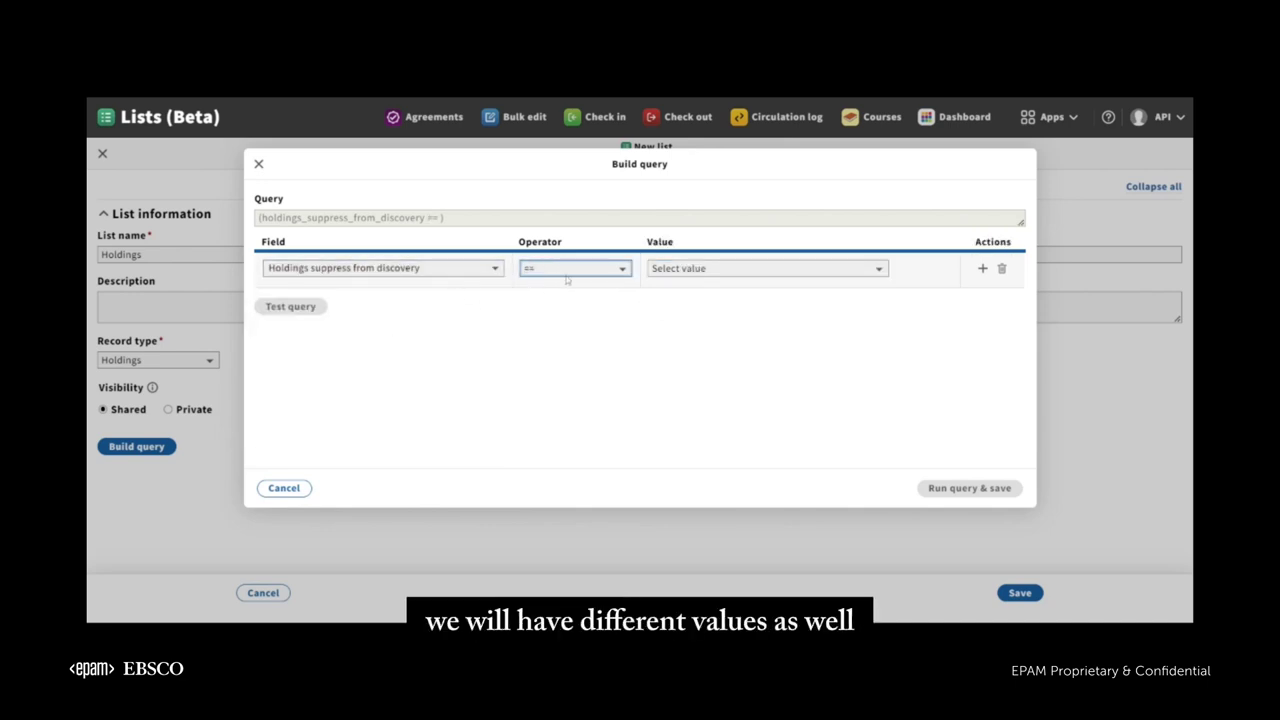
left_click(667, 279)
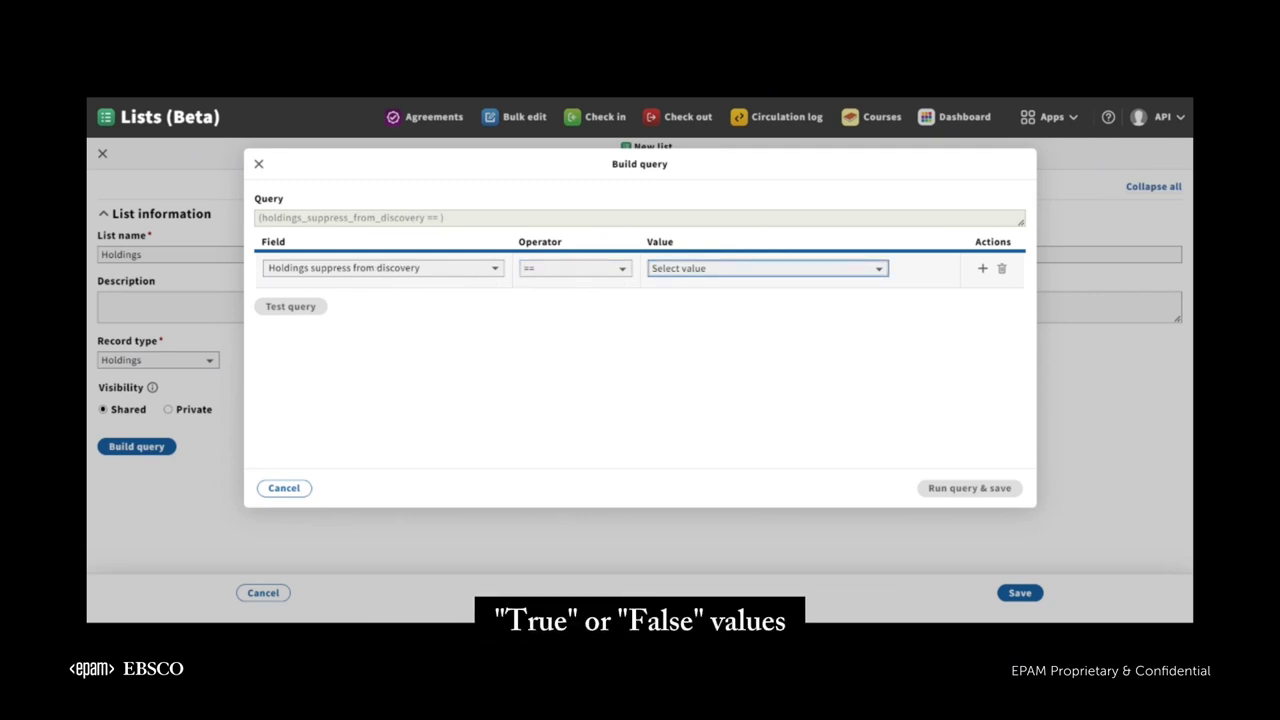
Change the query condition to Holdings effective library code with the != operator and view its selectable values.
left_click(476, 279)
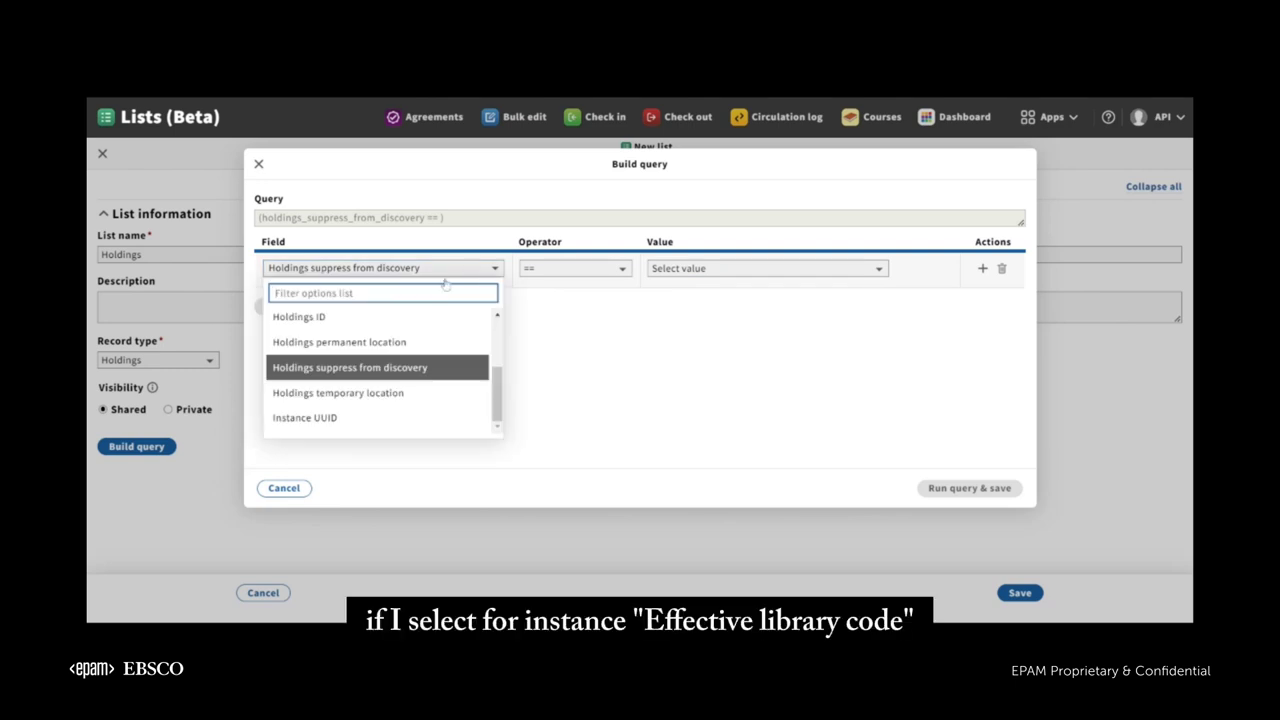
scroll(398, 319, "up", 2)
left_click(376, 326)
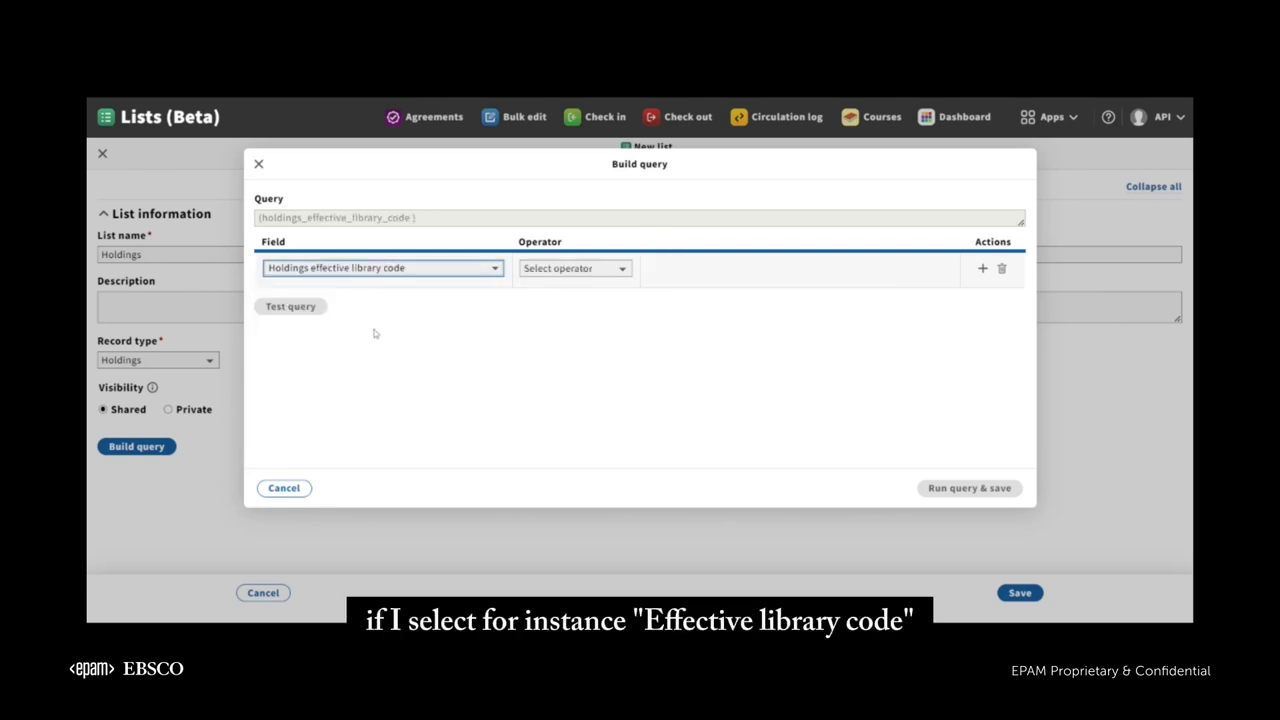
left_click(588, 279)
left_click(567, 312)
left_click(679, 270)
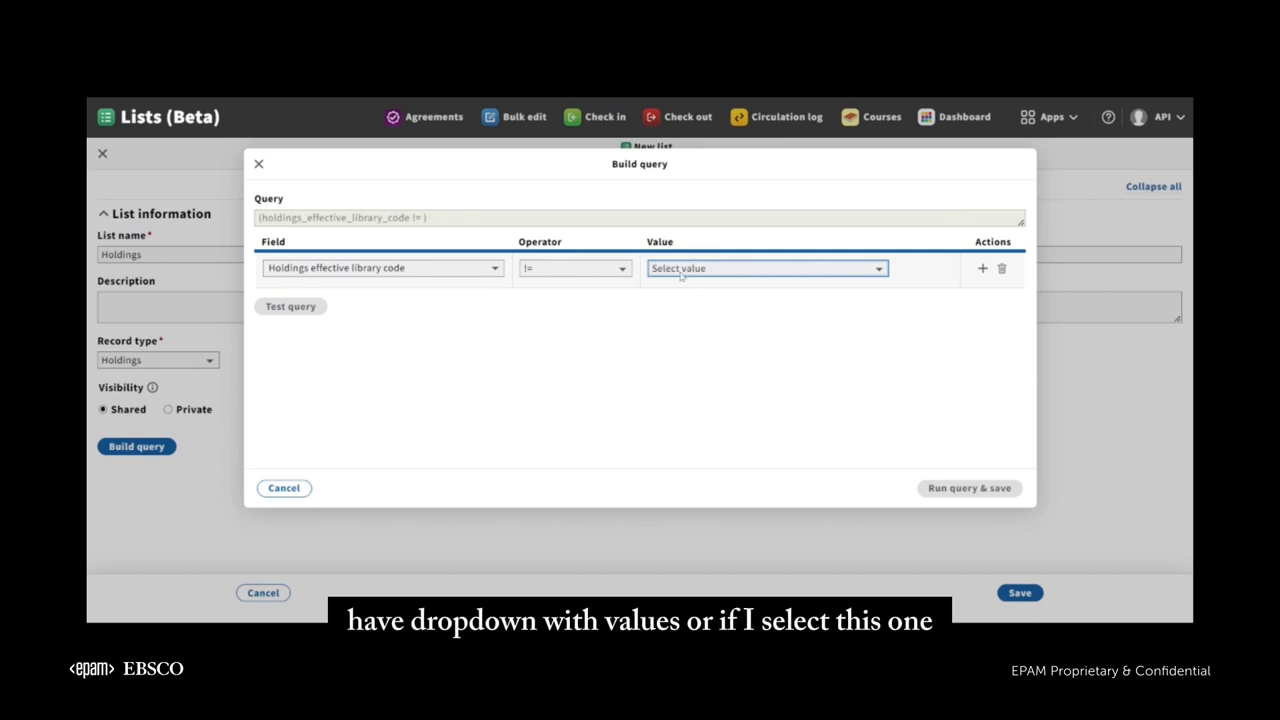
Change the query condition to the Holdings HRID field with the == operator.
left_click(413, 276)
left_click(413, 279)
left_click(340, 397)
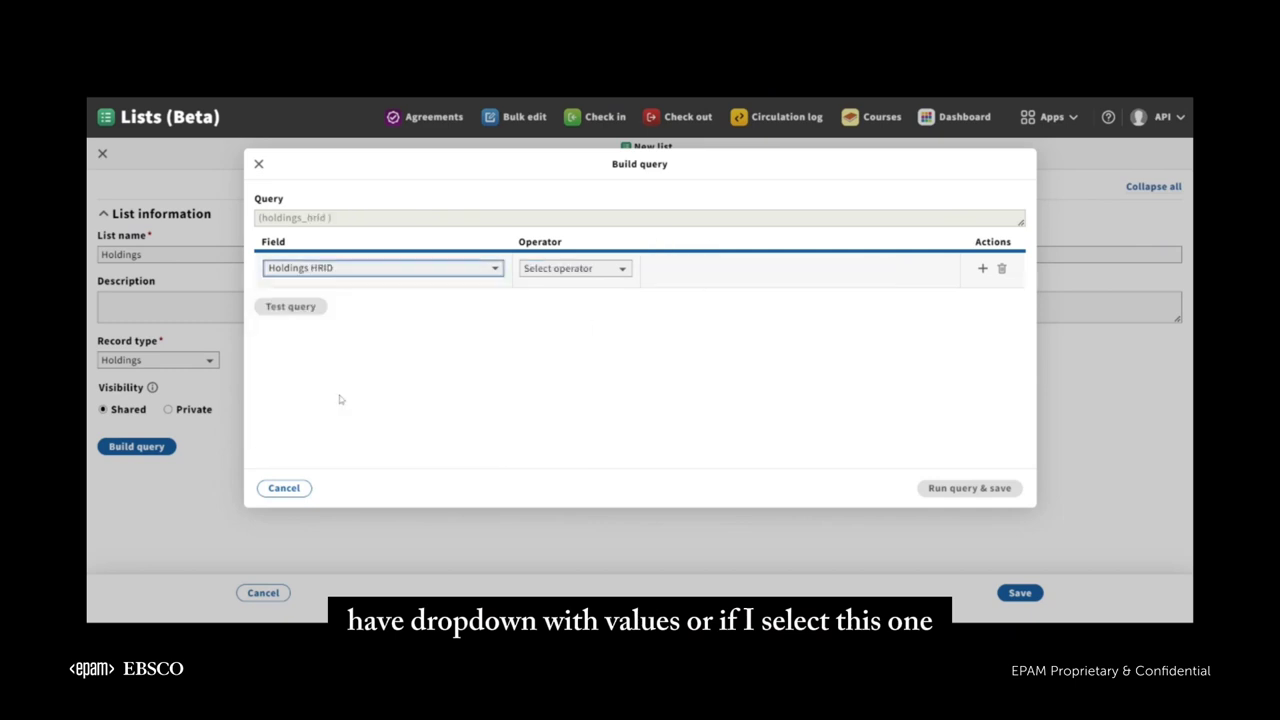
left_click(590, 268)
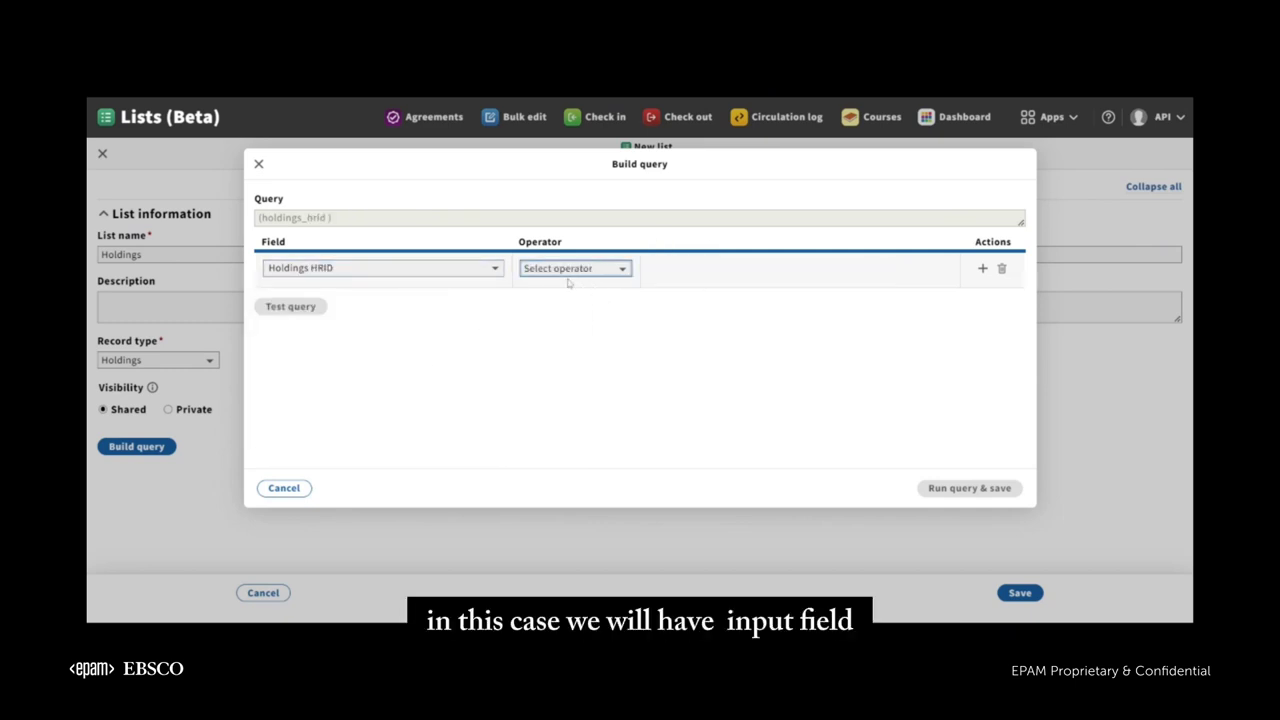
left_click(600, 299)
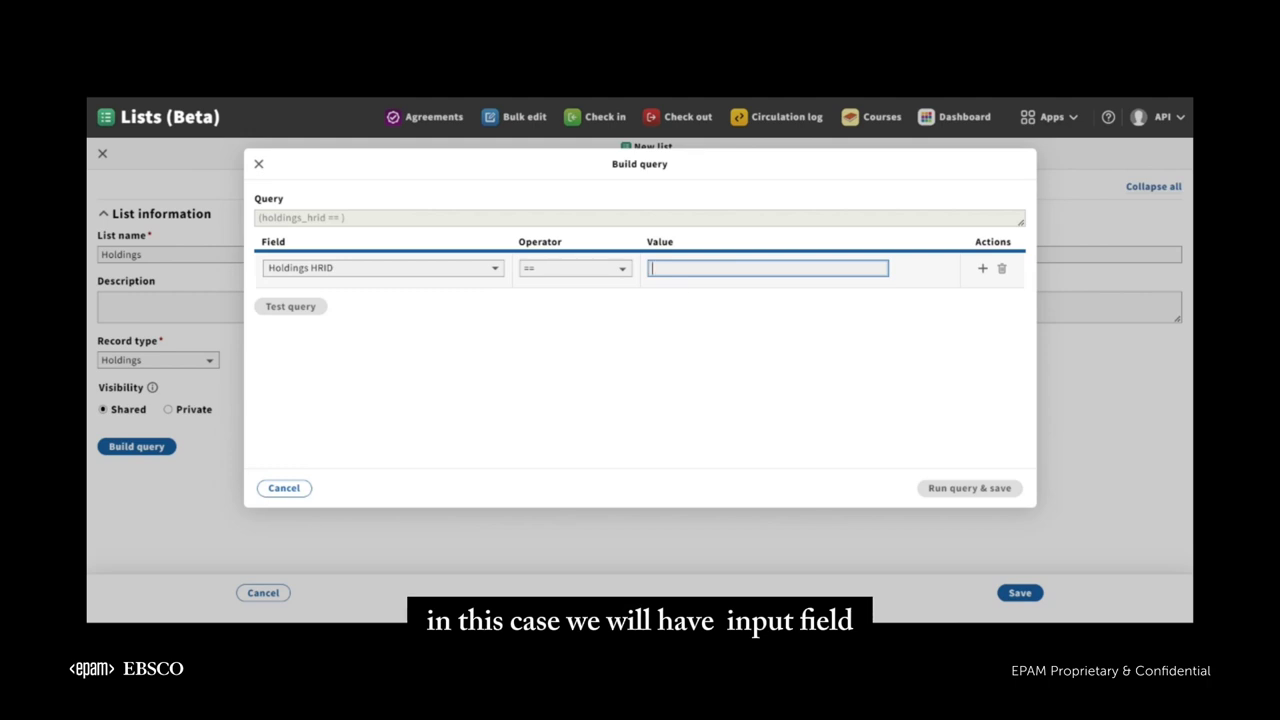
Set the query condition to Holdings suppress from discovery == True.
left_click(425, 276)
scroll(363, 398, "down", 1)
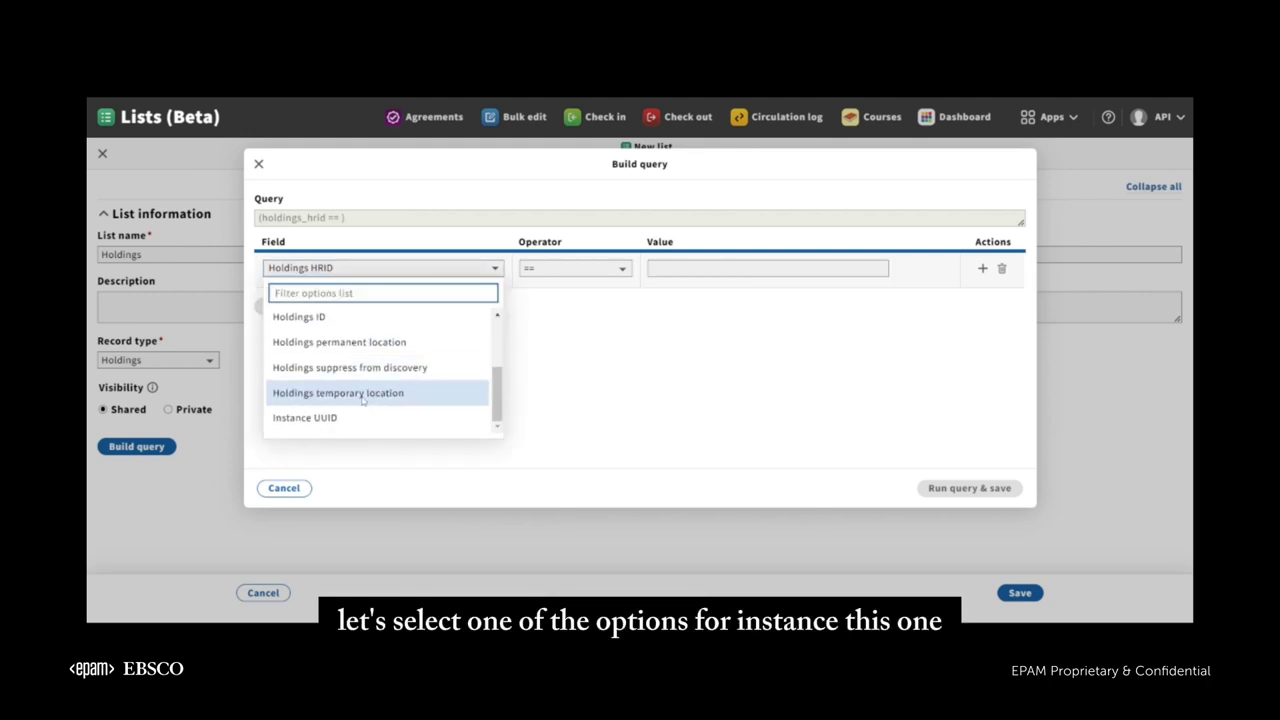
left_click(356, 367)
left_click(566, 283)
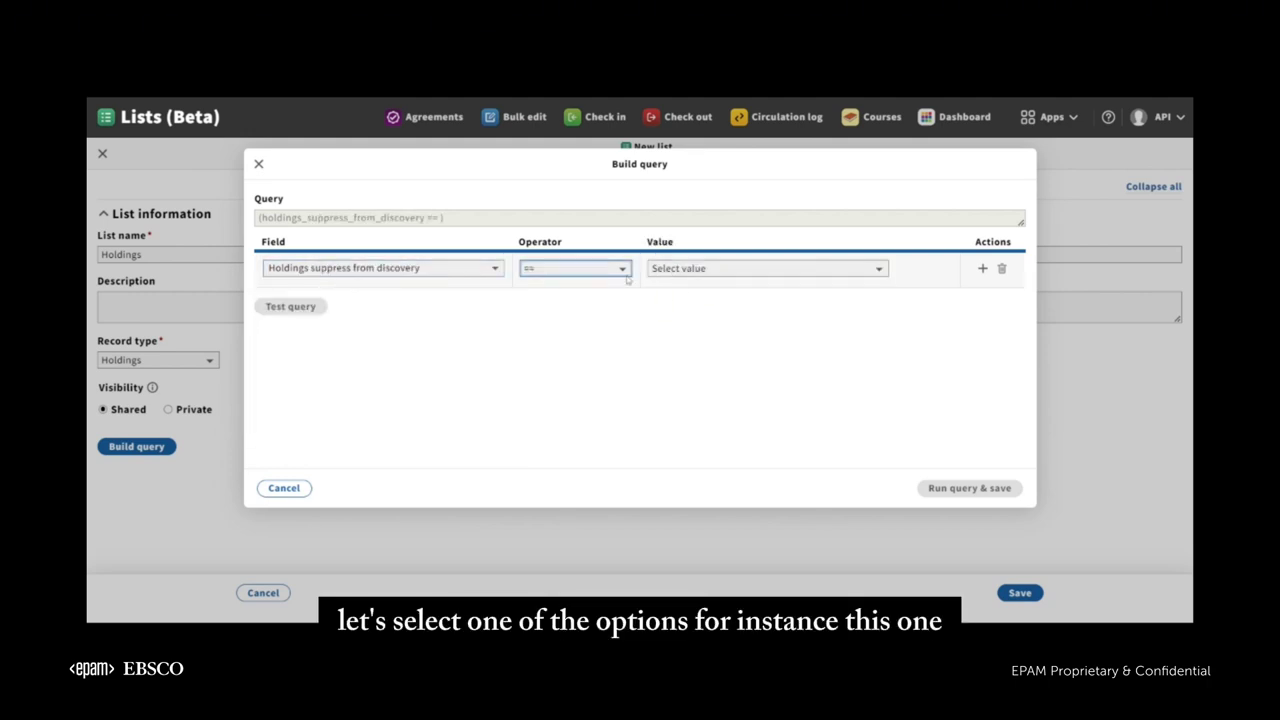
left_click(682, 275)
left_click(683, 290)
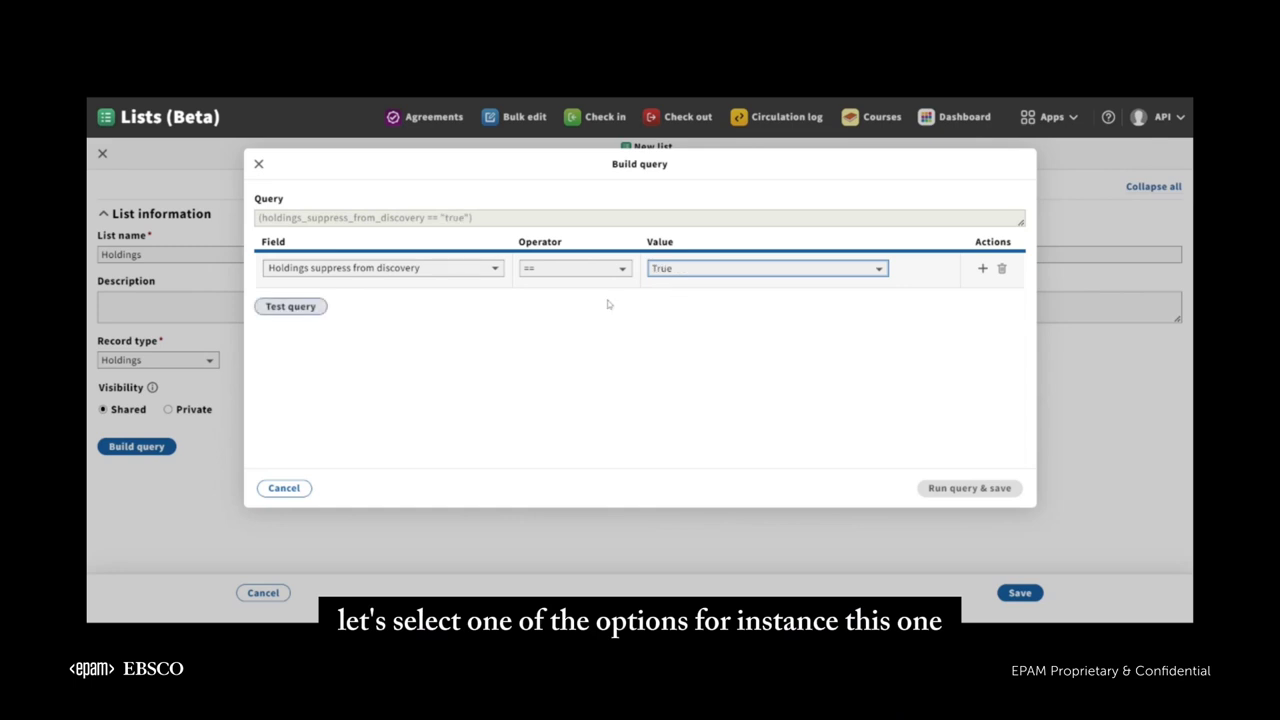
Test the query and review the record count and the preview of the first 100 records.
left_click(313, 311)
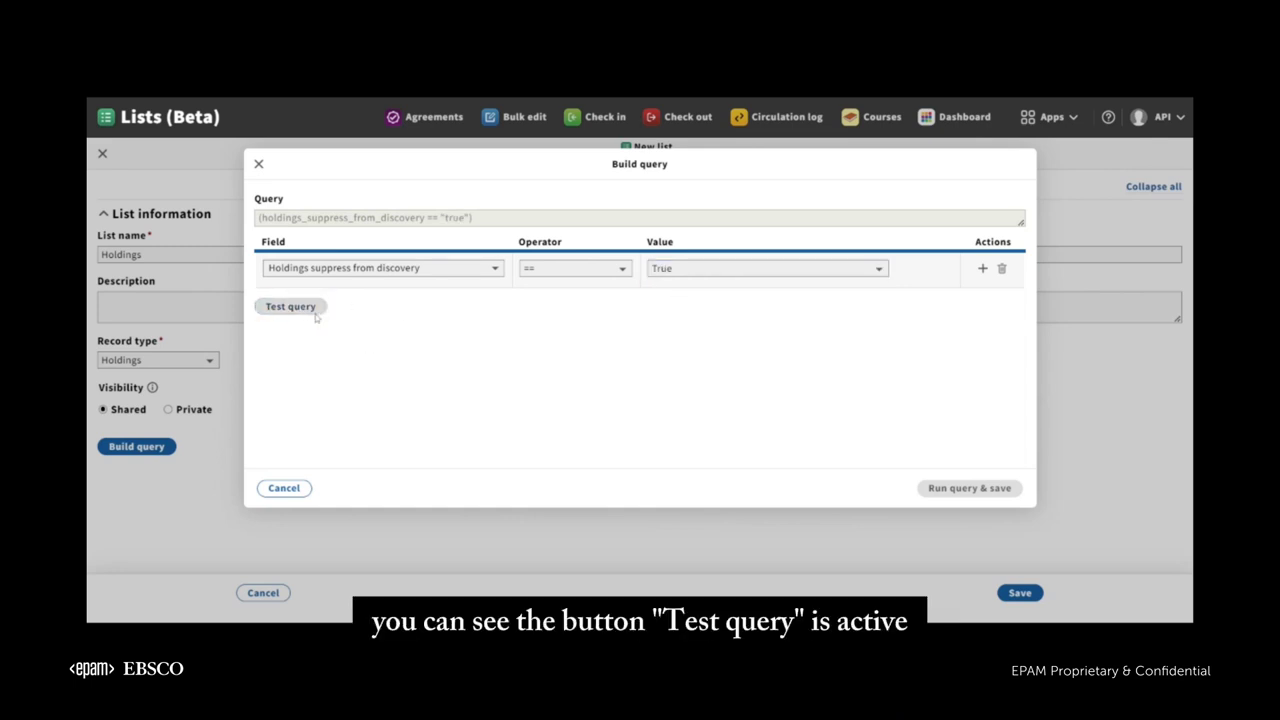
left_click(286, 311)
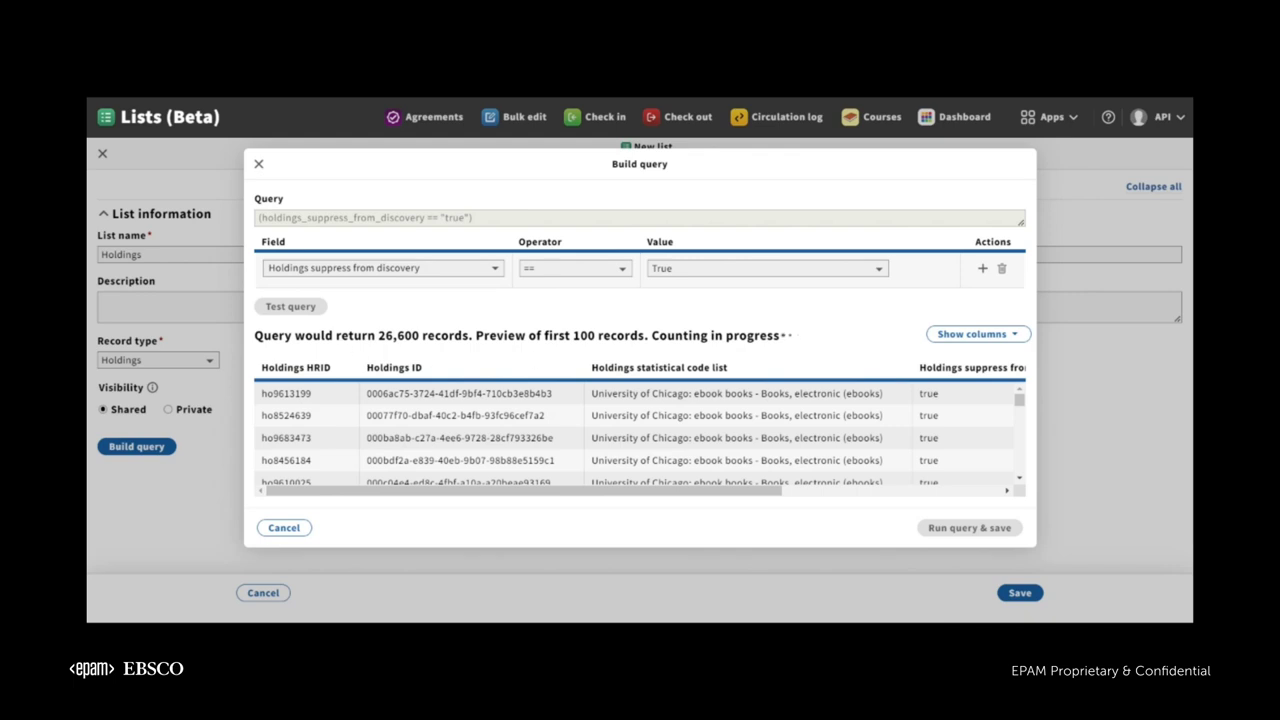
left_click_drag(367, 335, 618, 335)
left_click(322, 351)
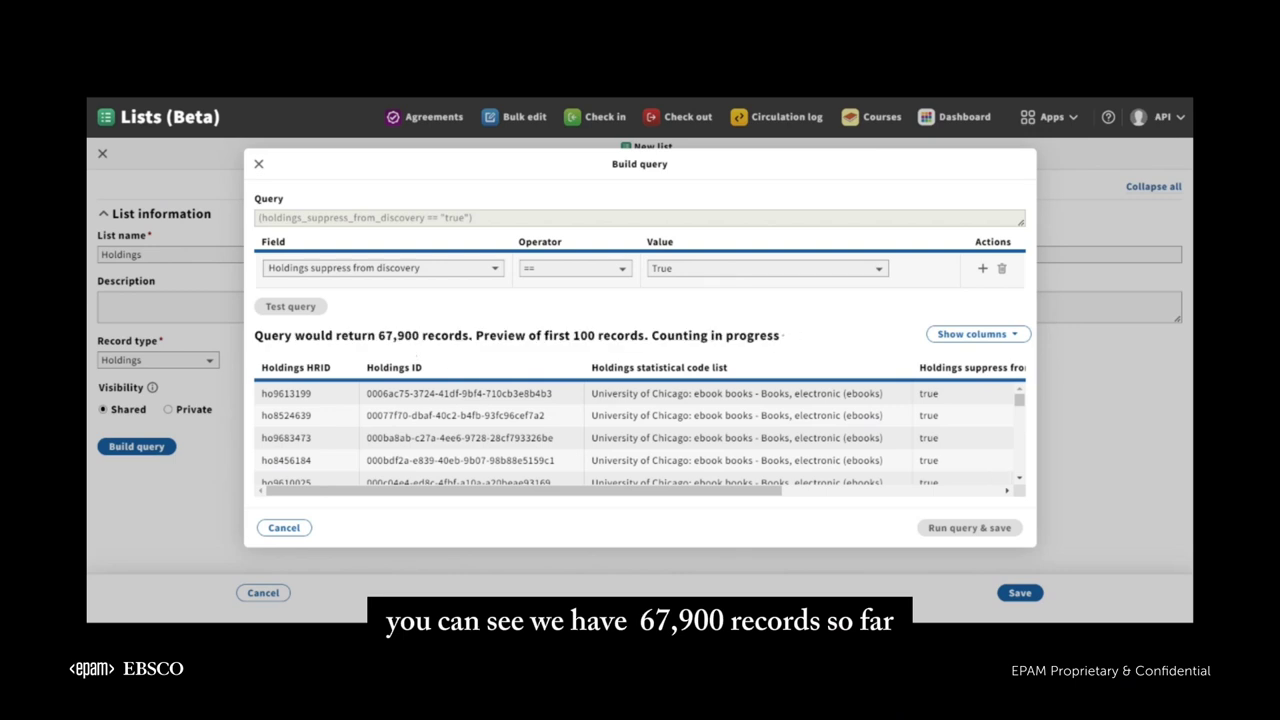
left_click_drag(376, 336, 394, 336)
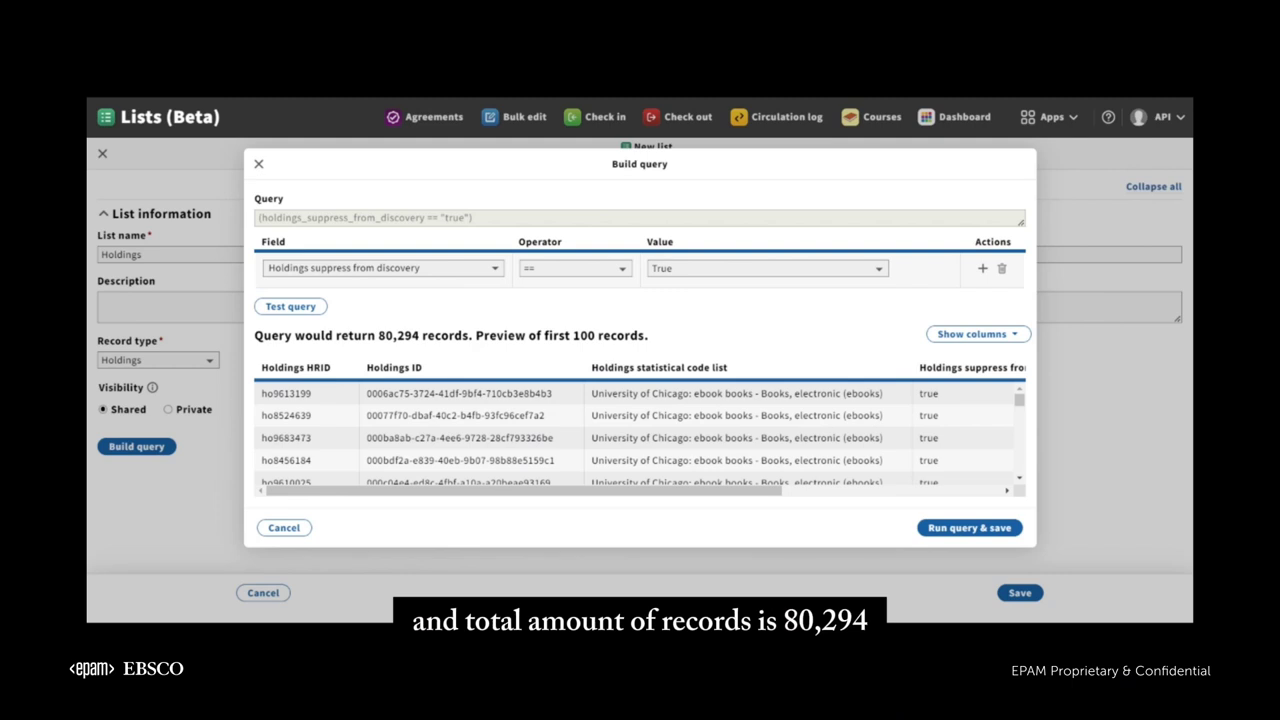
left_click_drag(476, 336, 632, 336)
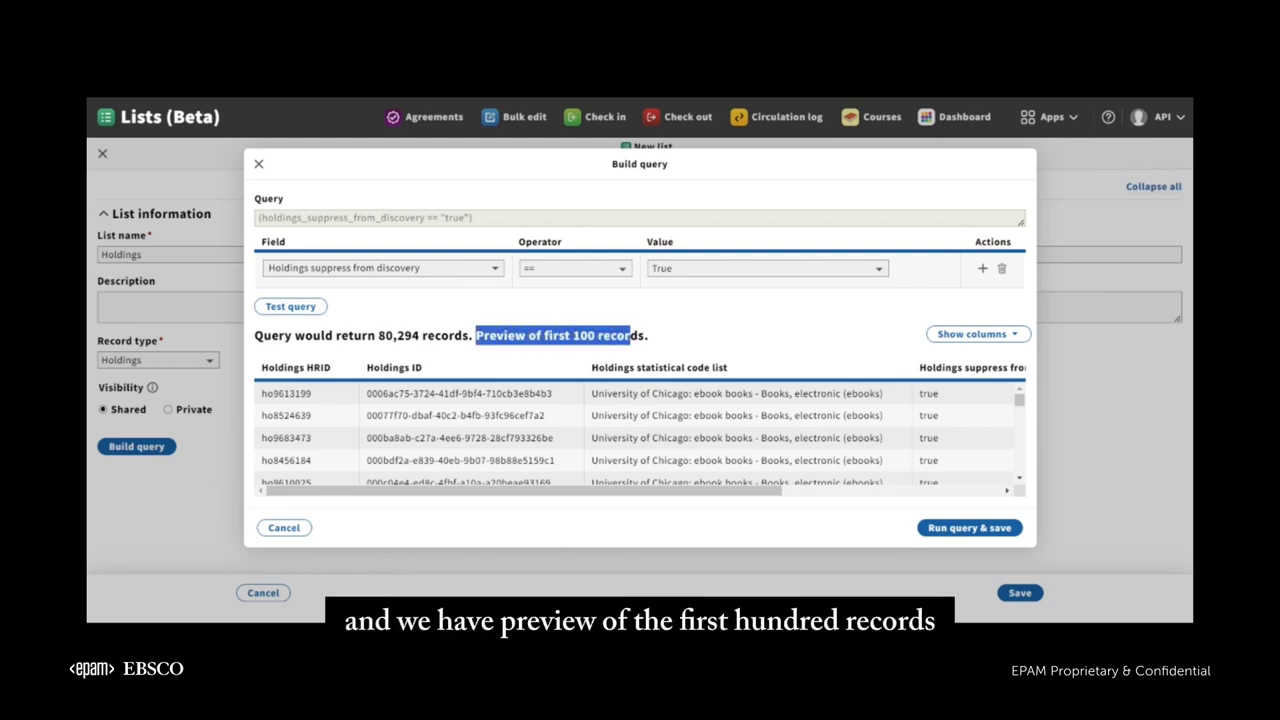
scroll(563, 420, "down", 10)
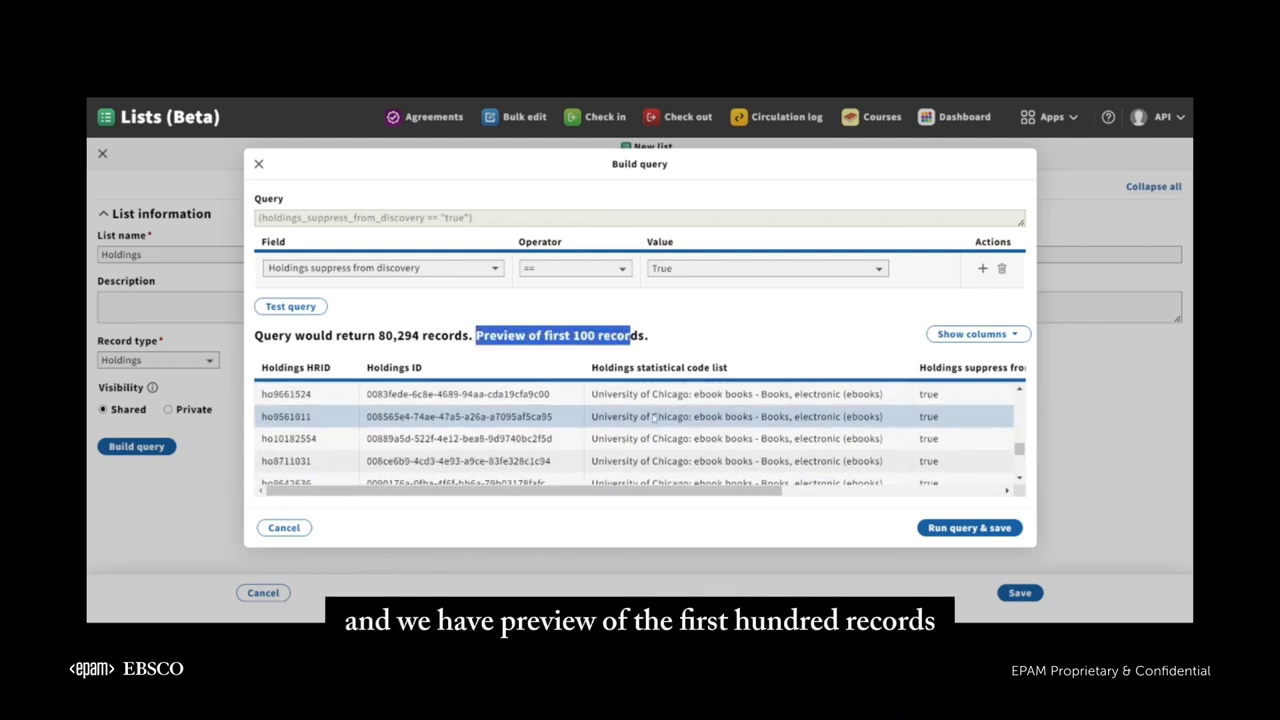
Examine which columns can be shown in the preview and check the default columns in the record table.
left_click(809, 345)
left_click(920, 345)
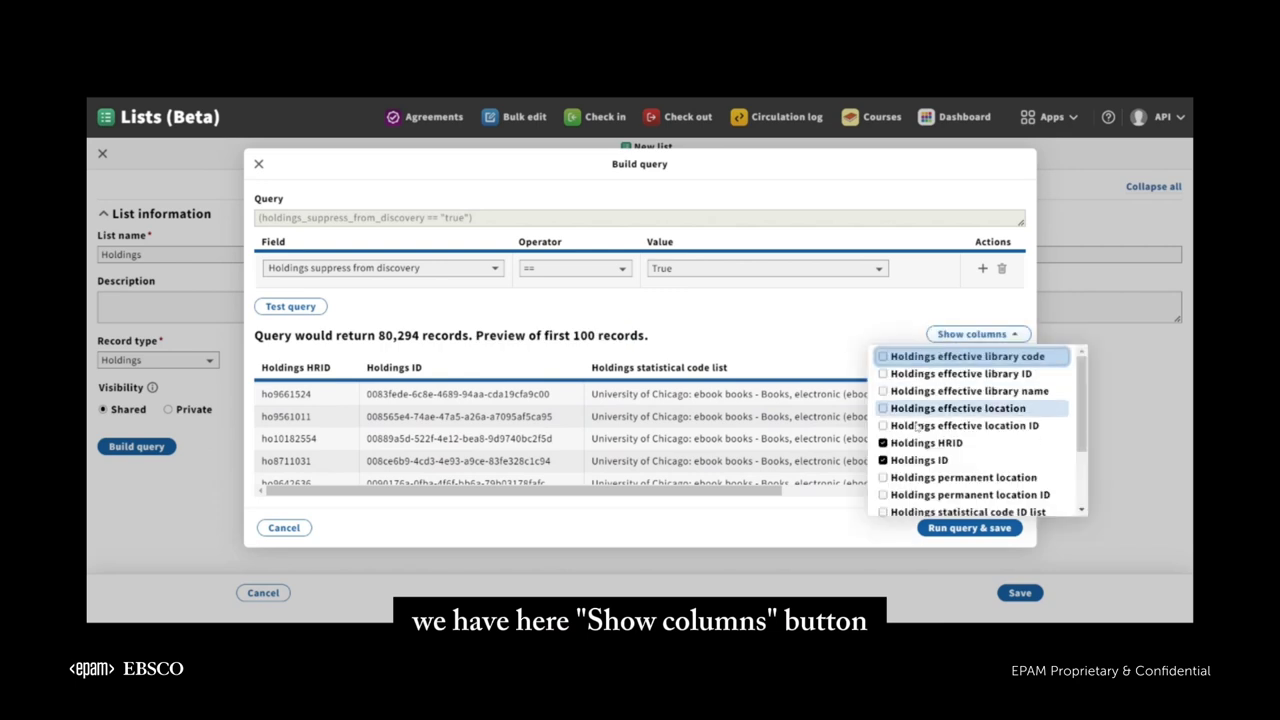
scroll(947, 420, "down", 2)
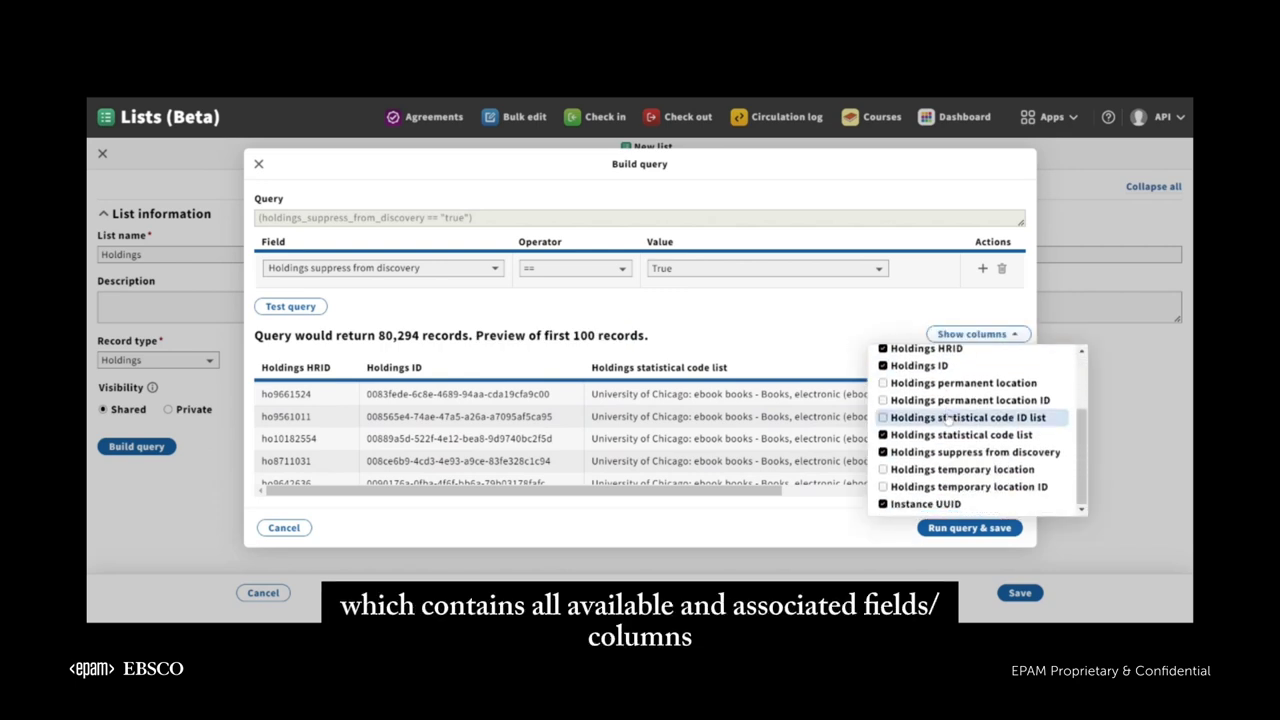
scroll(947, 420, "up", 2)
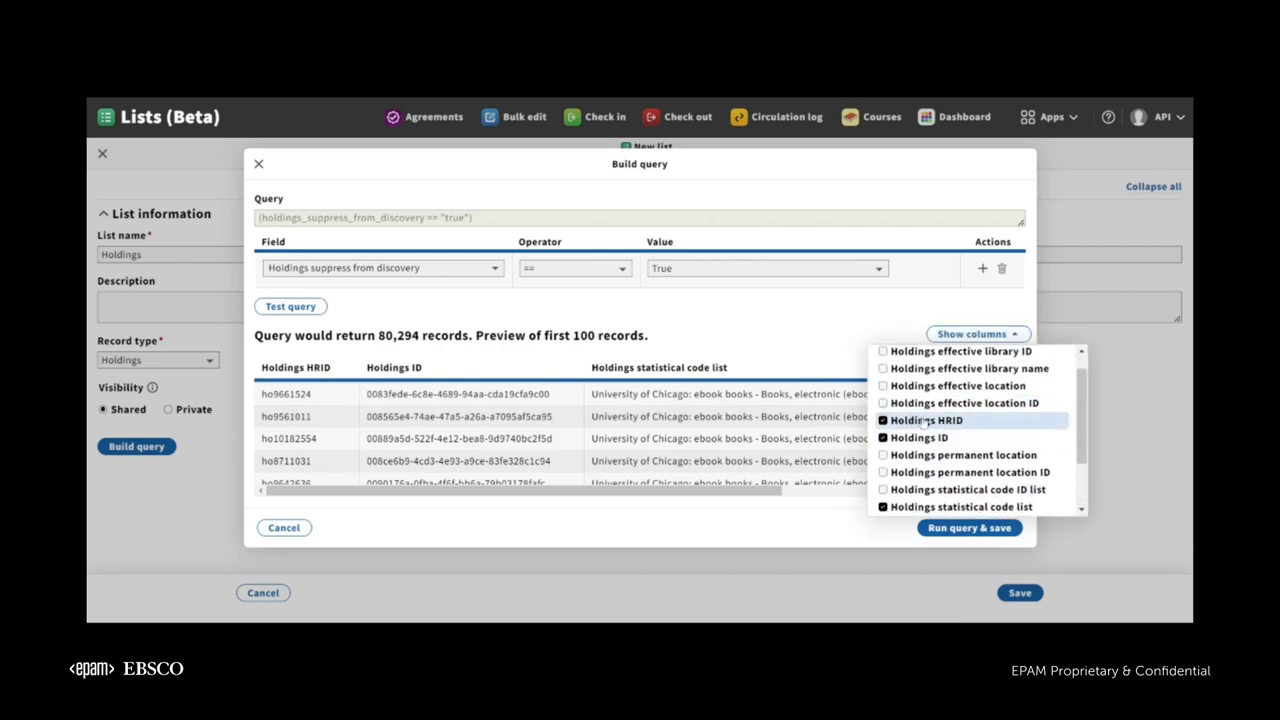
scroll(927, 405, "down", 2)
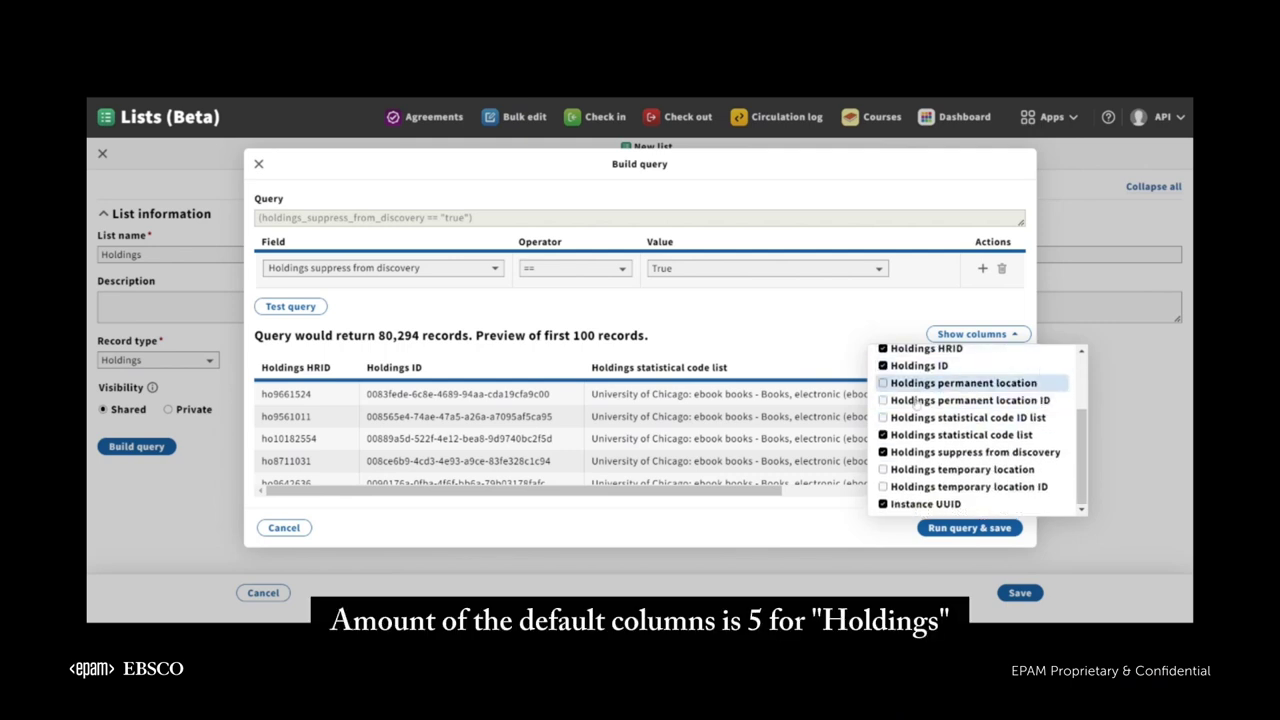
left_click(806, 299)
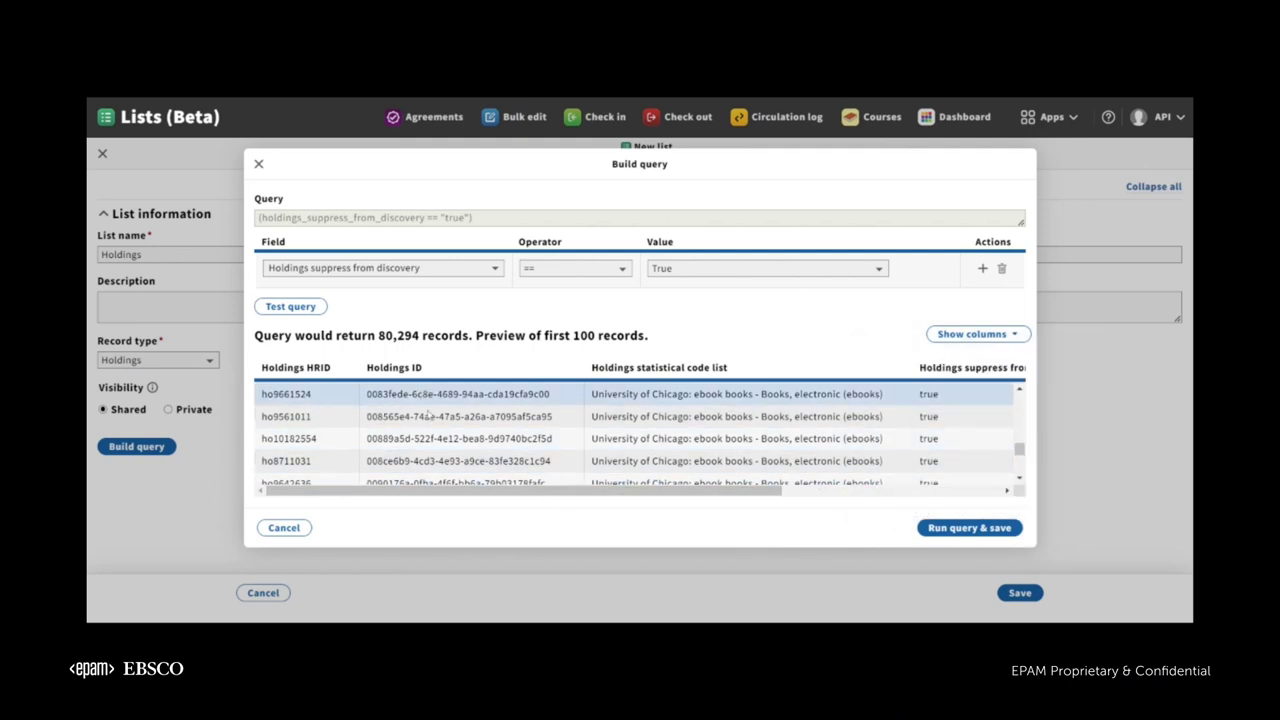
scroll(640, 440, "right", 5)
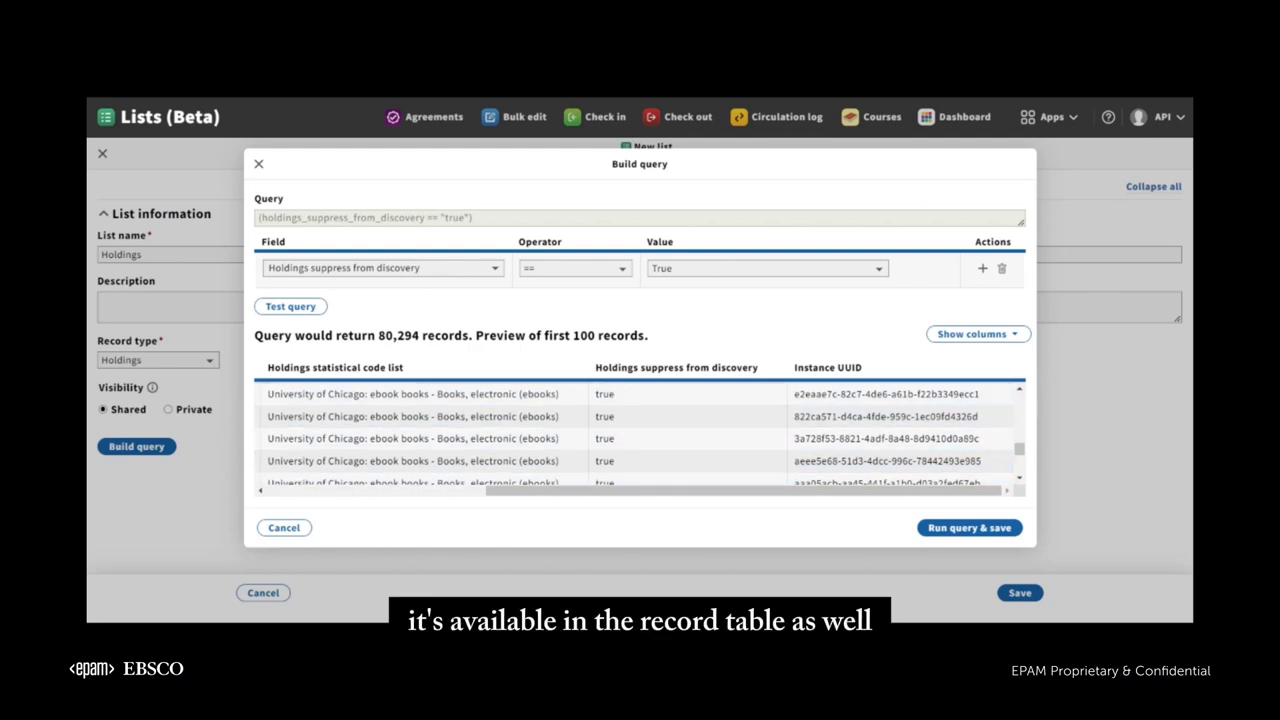
left_click_drag(596, 367, 760, 368)
Add the Holdings effective library code, library ID and library name columns to the preview, and run and save the query.
left_click(946, 340)
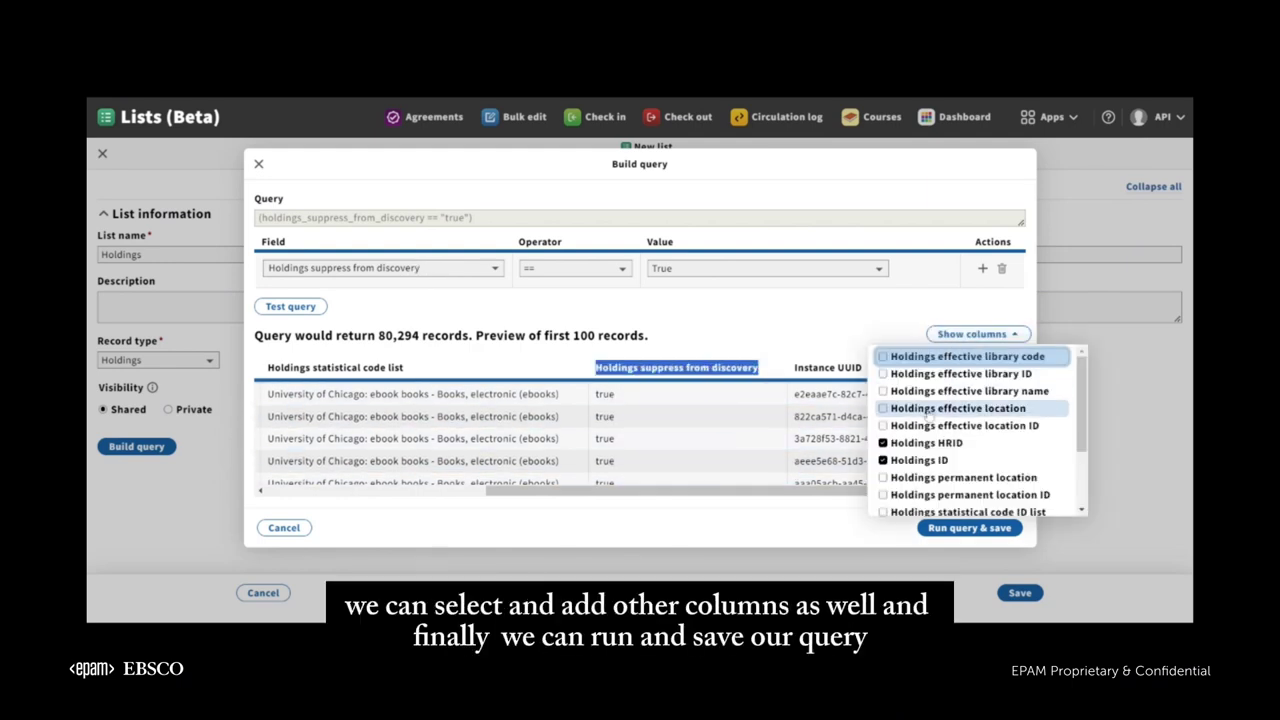
left_click(928, 374)
left_click(928, 391)
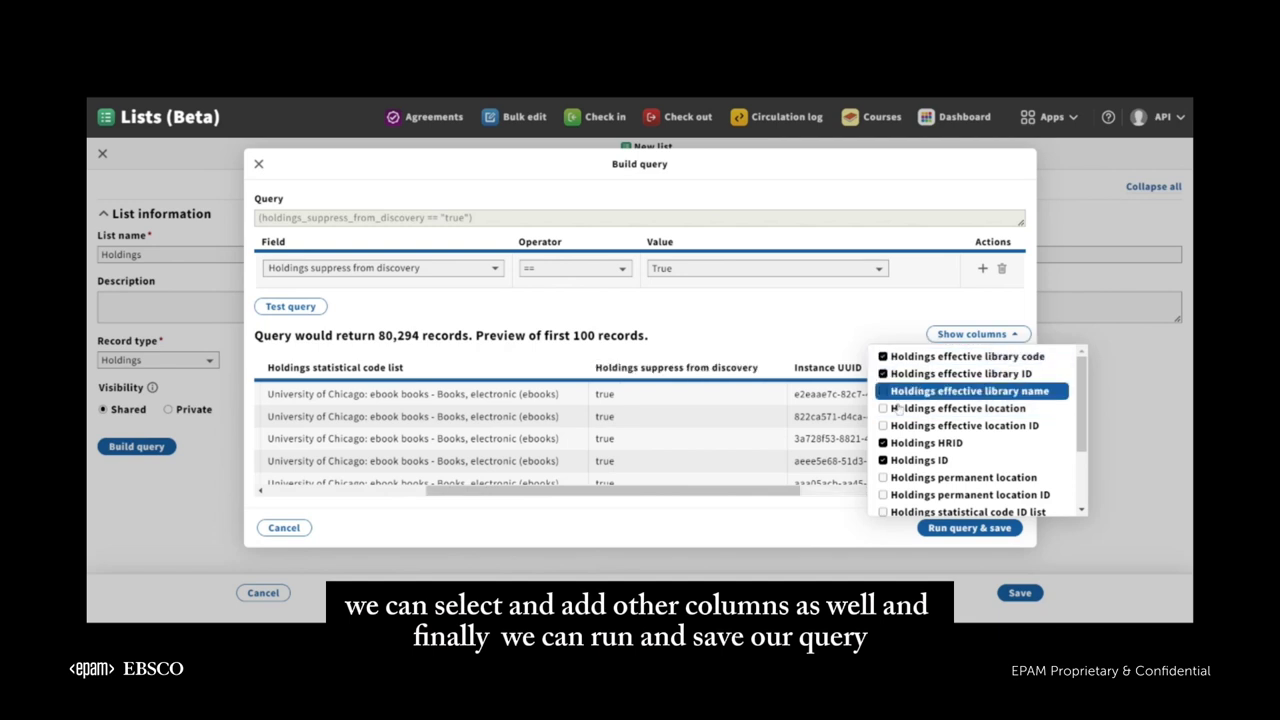
left_click_drag(800, 490, 1003, 493)
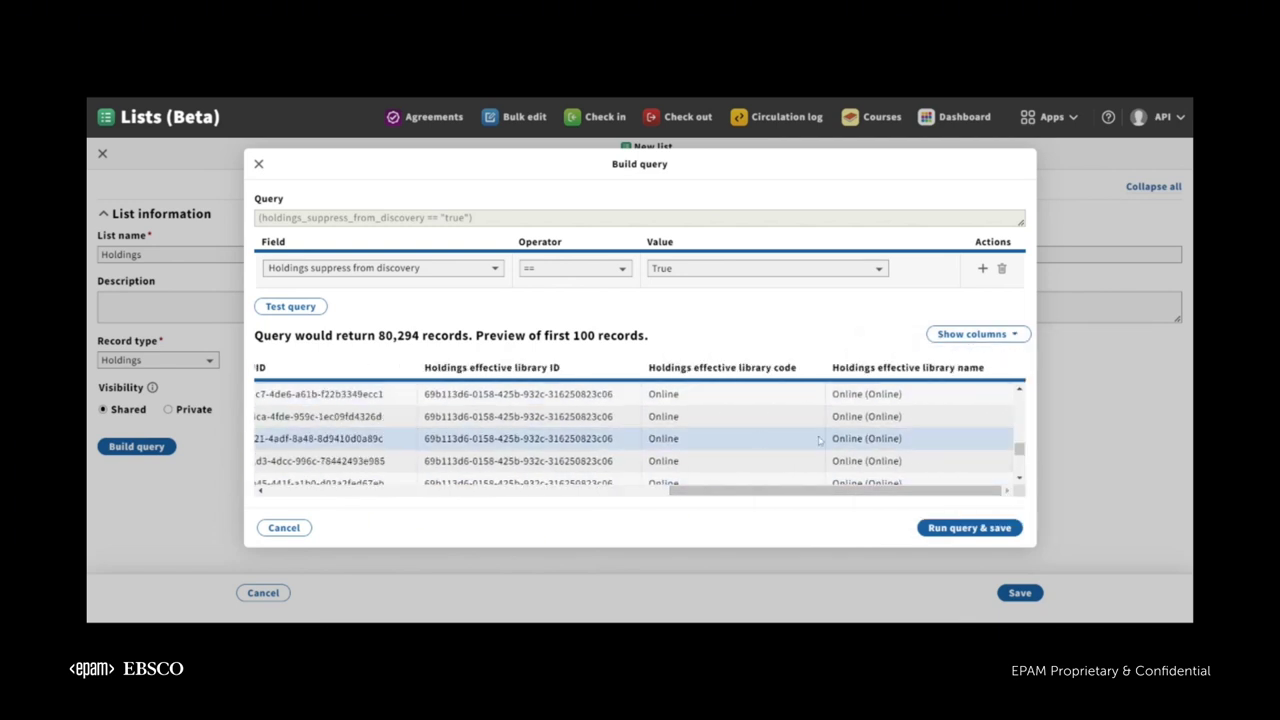
left_click(962, 530)
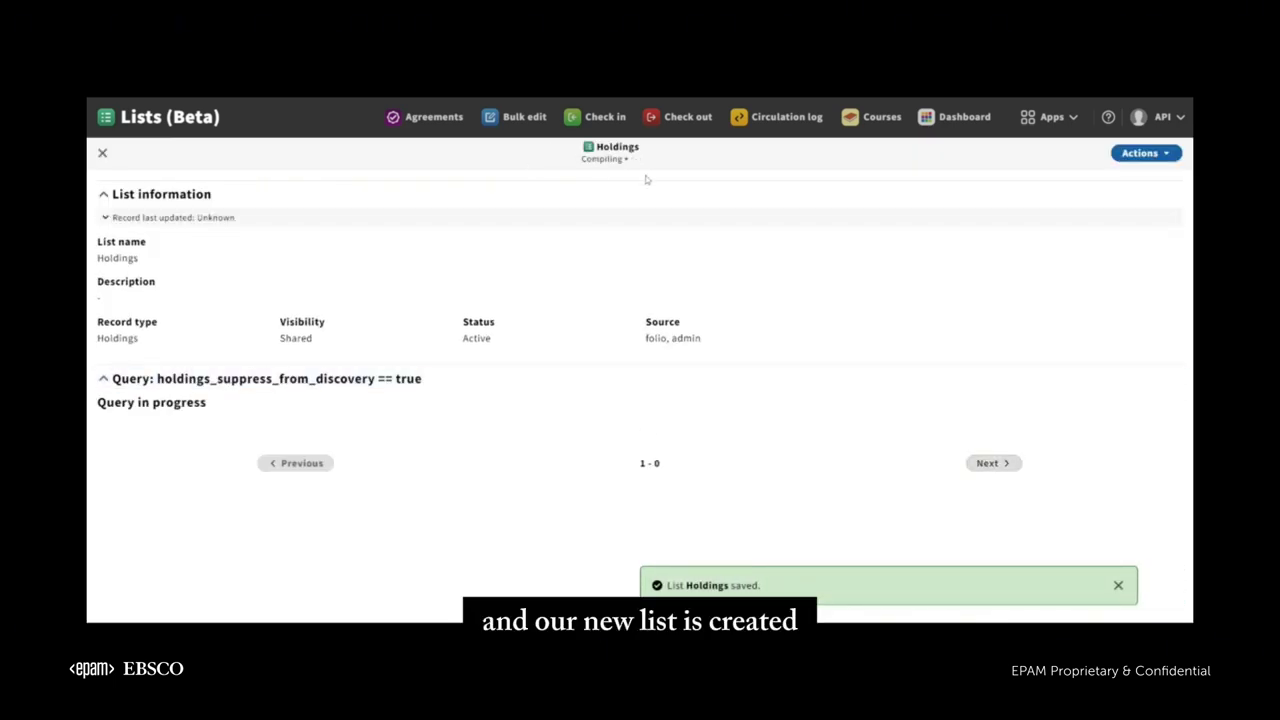
Examine which actions are available for the Holdings list while its refresh is in progress.
left_click(1152, 157)
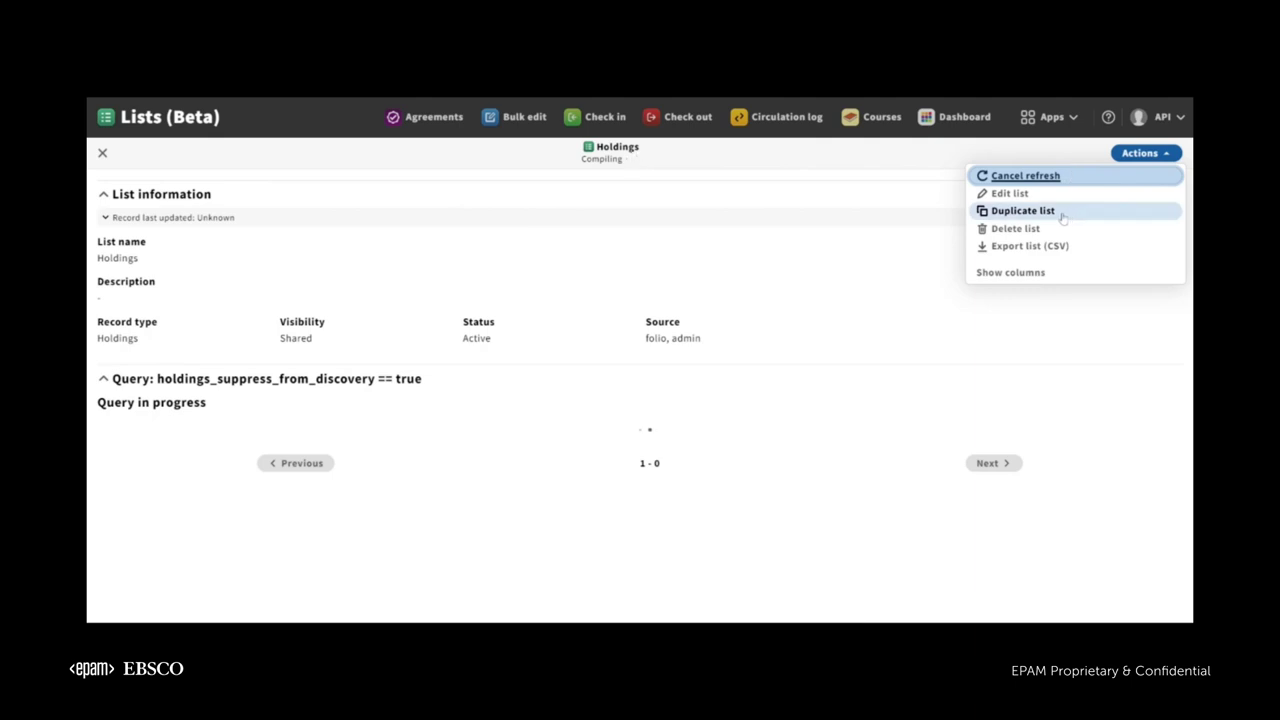
double_click(1003, 193)
left_click_drag(998, 229, 1097, 258)
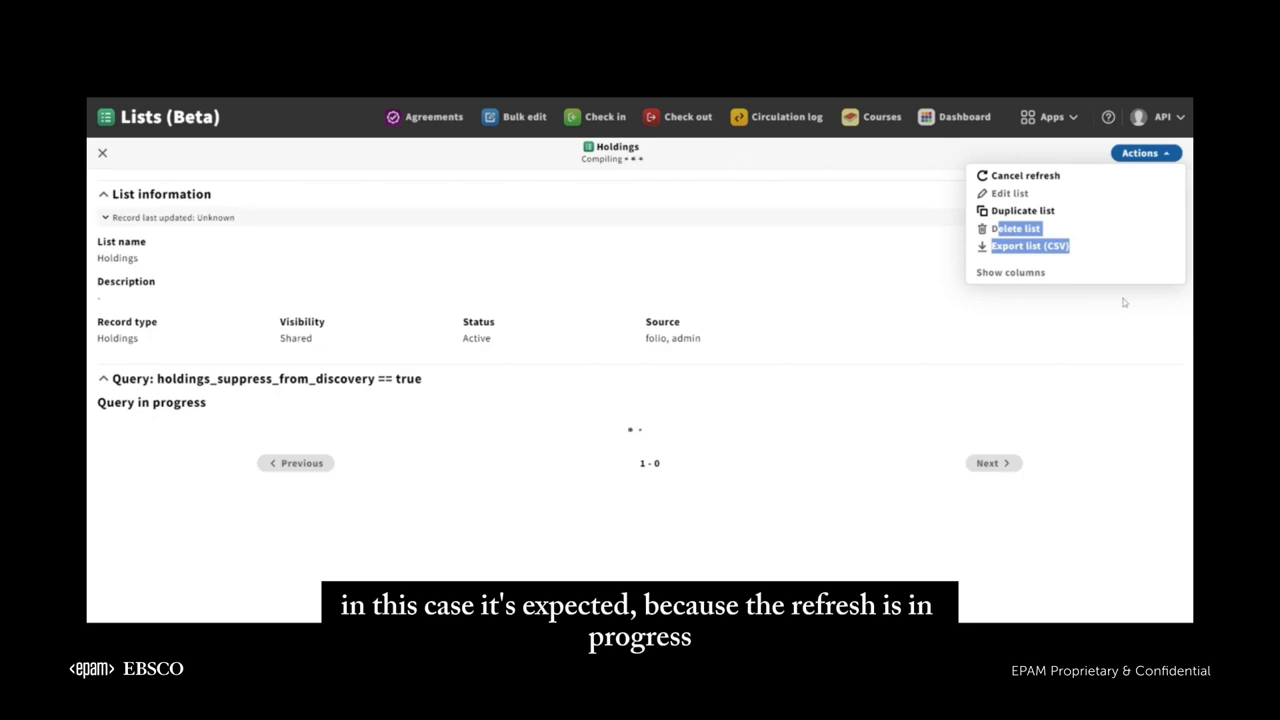
left_click(846, 160)
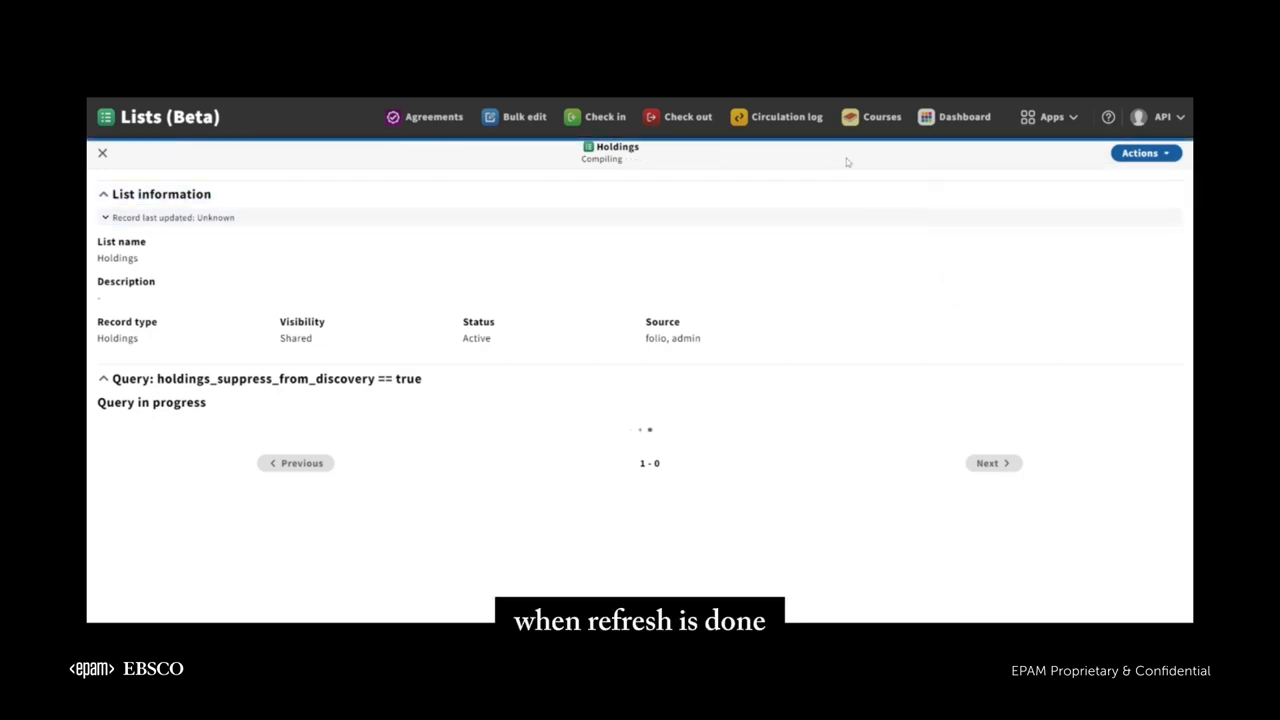
left_click(1143, 156)
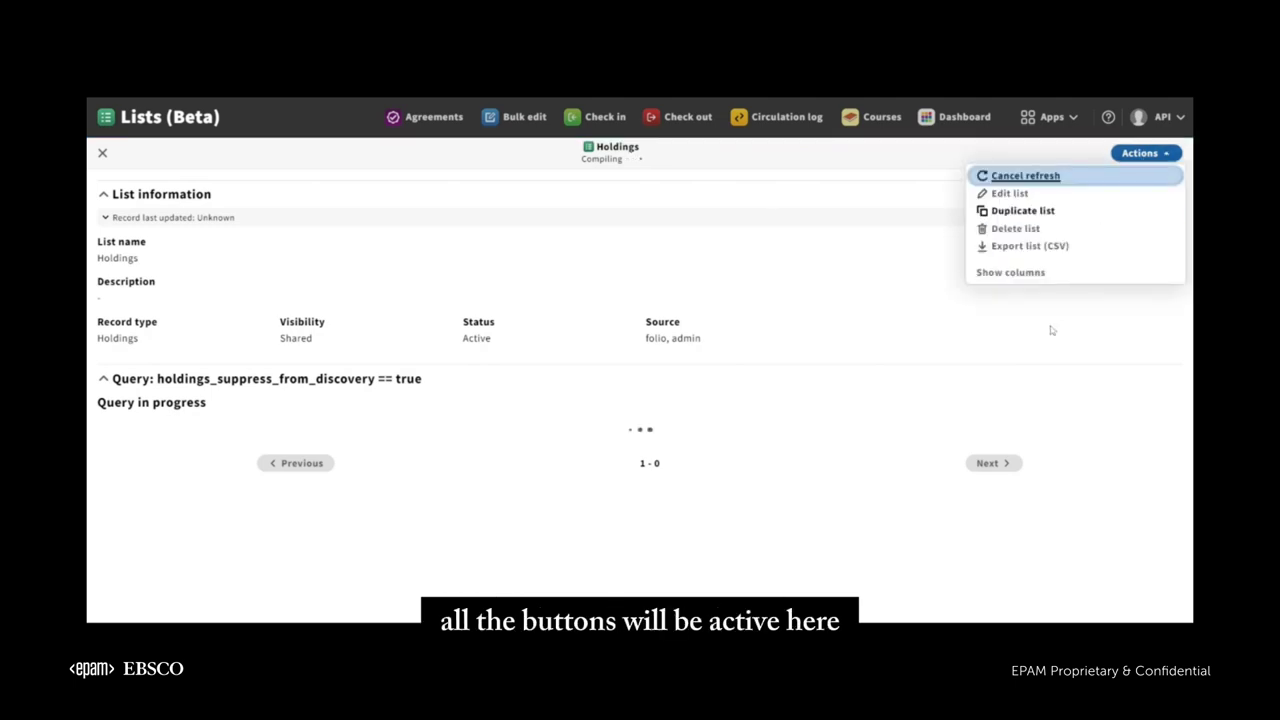
left_click(925, 165)
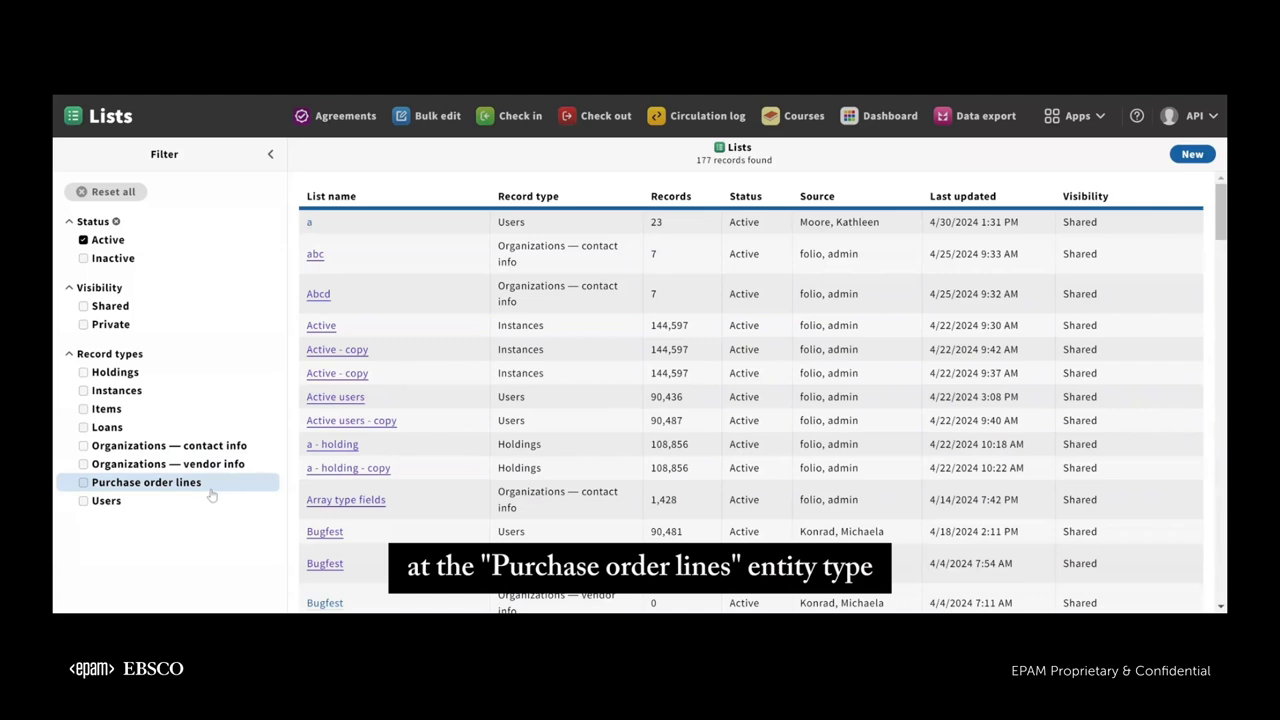
Start a new list named POL with the Purchase order lines record type and open its query builder.
left_click(1188, 157)
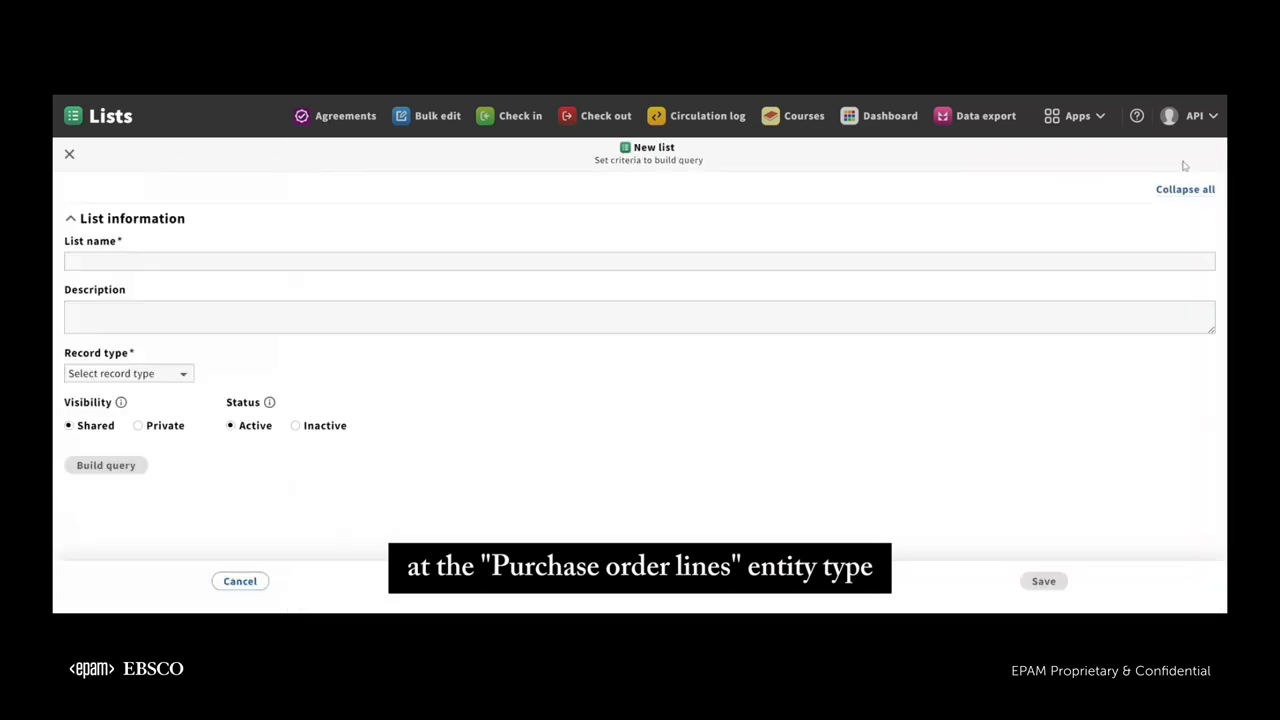
left_click(262, 260)
type("POL")
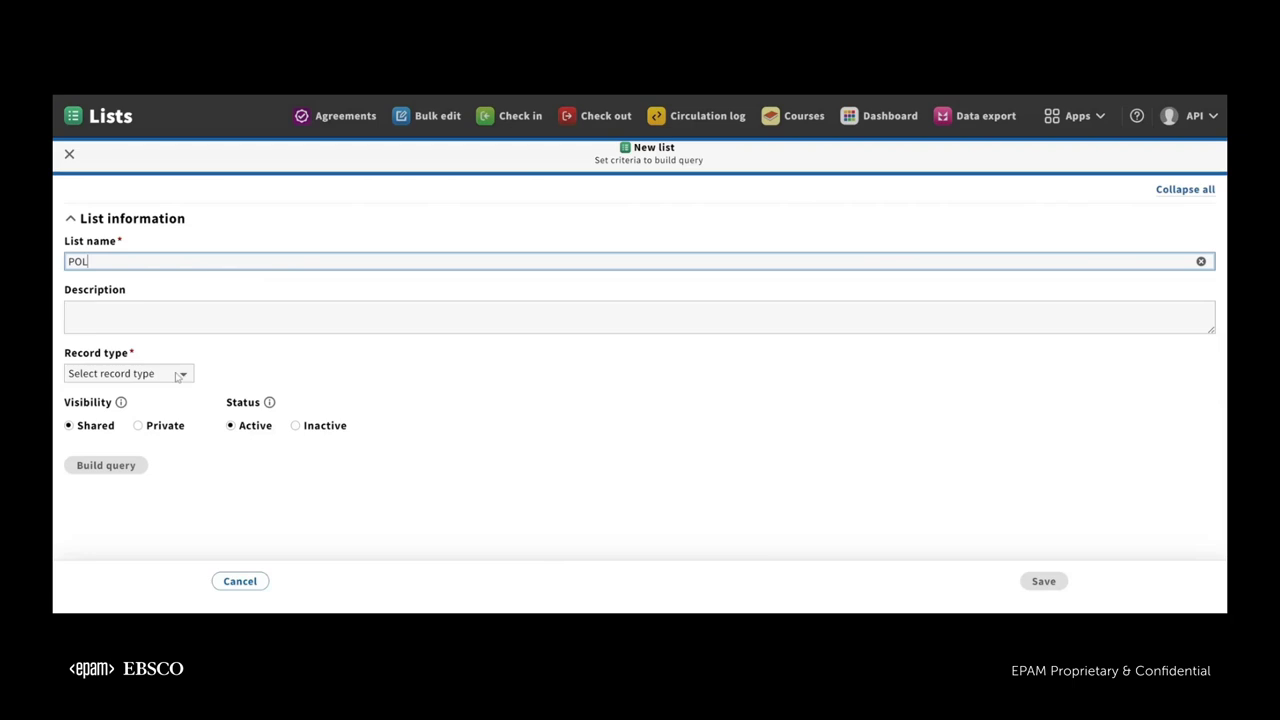
left_click(182, 376)
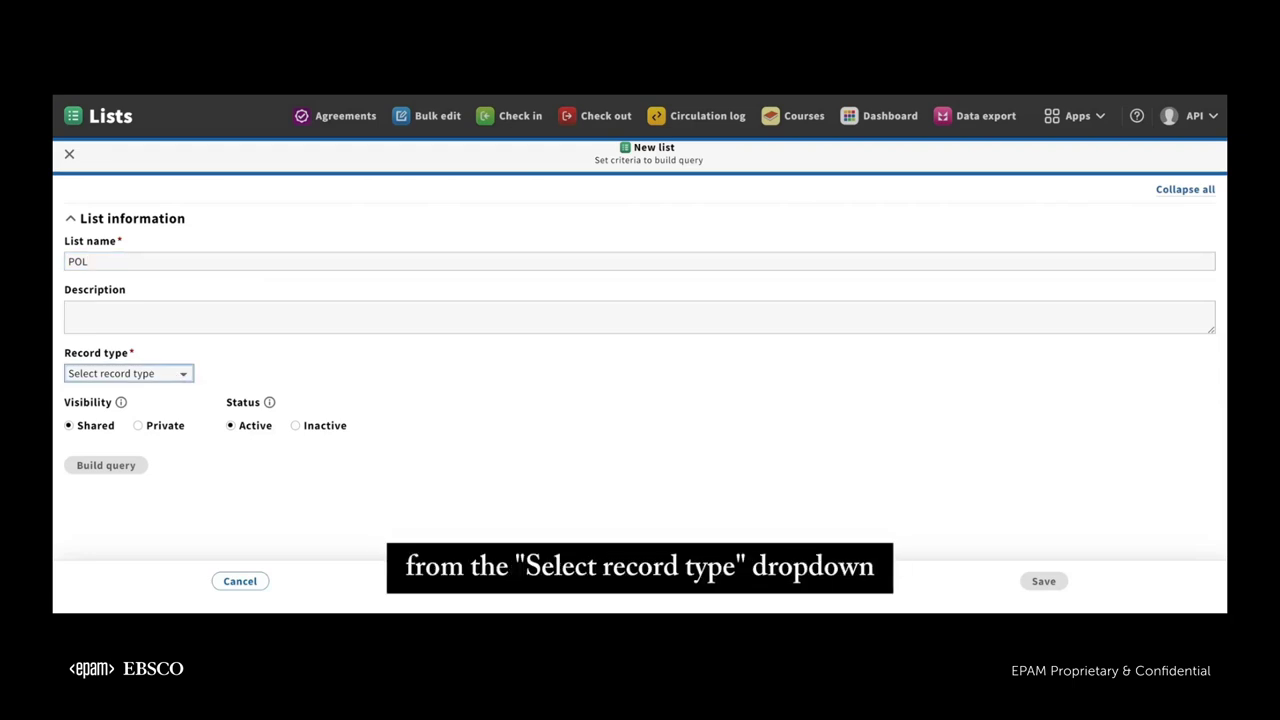
left_click(280, 451)
left_click(128, 470)
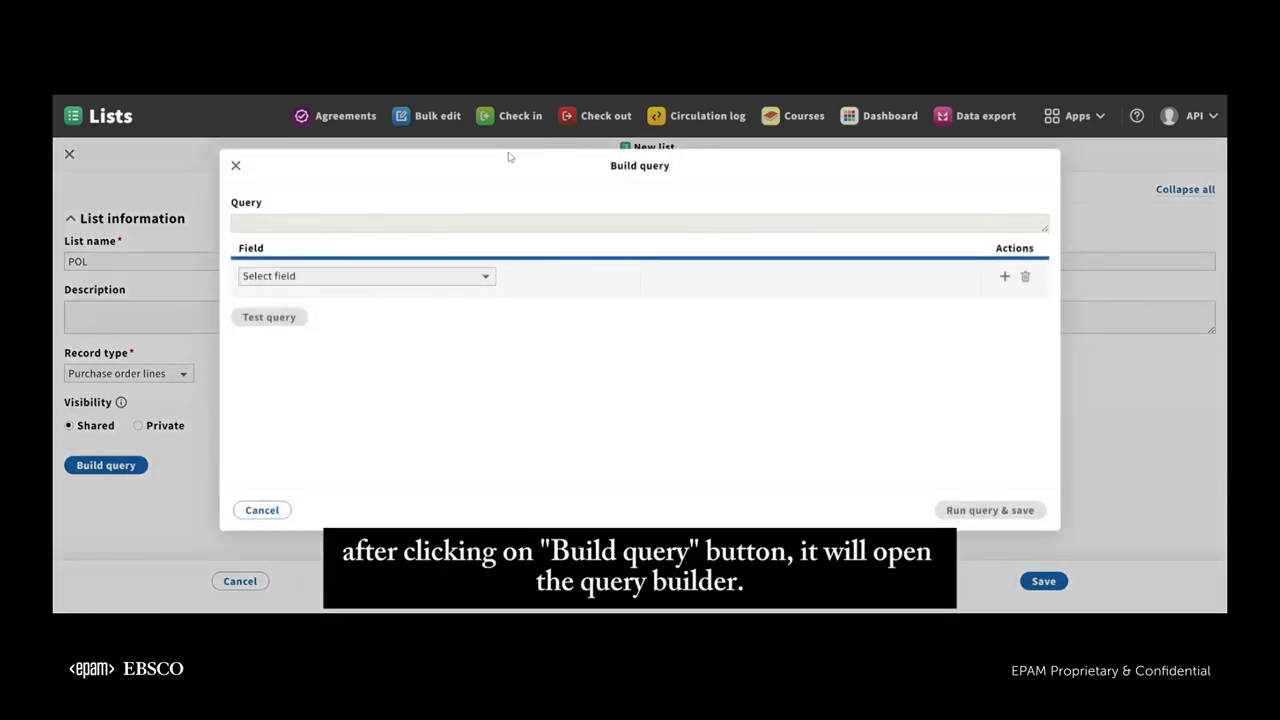
Look through the available query fields and build the condition PO approved == True.
left_click(304, 278)
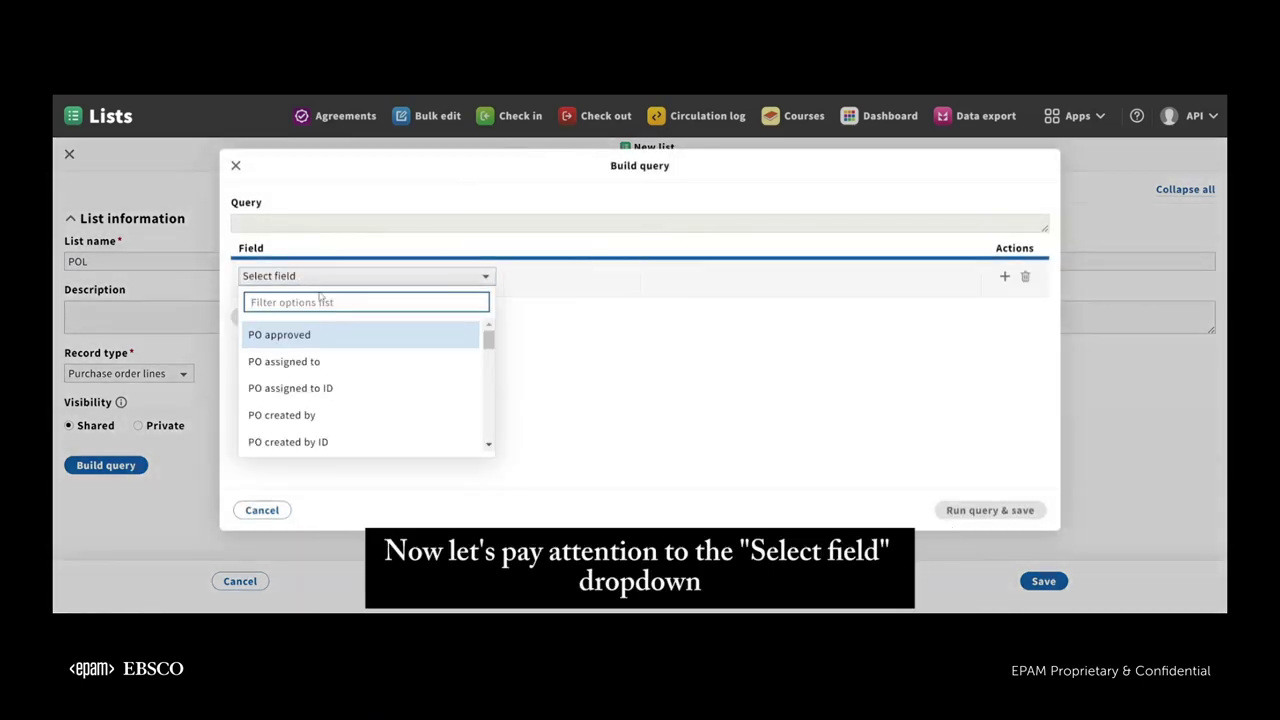
scroll(350, 350, "down", 10)
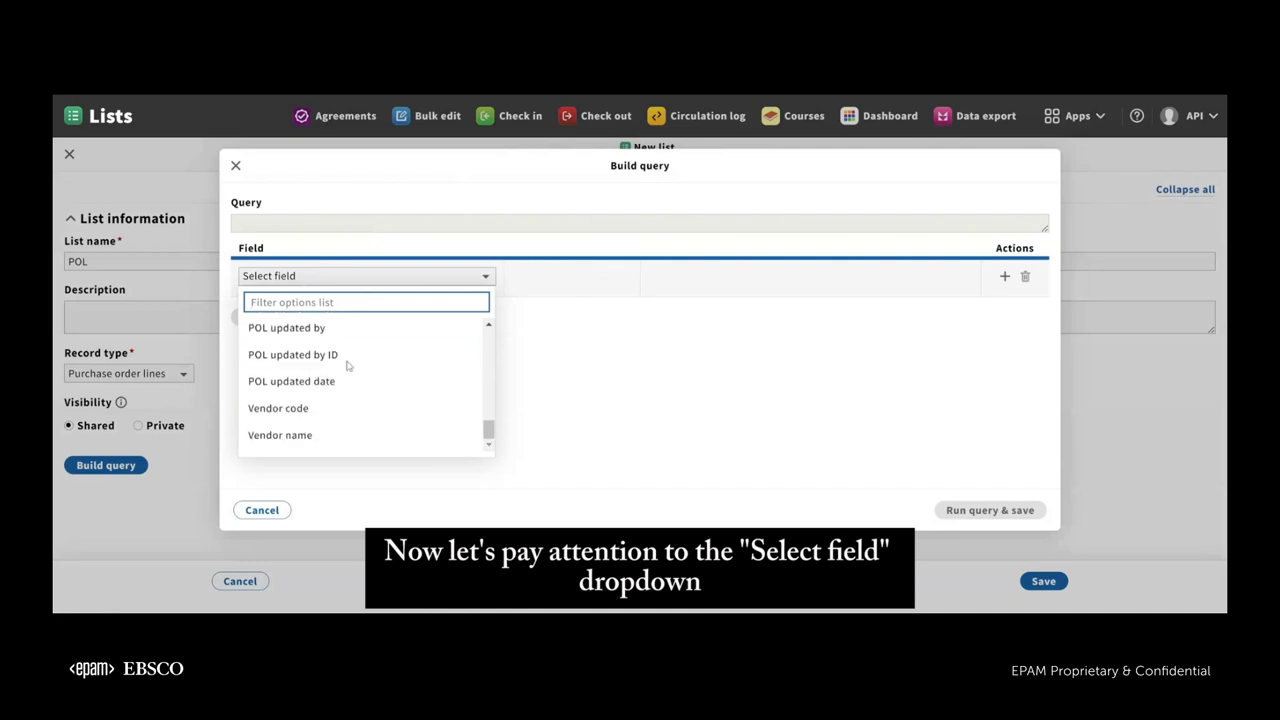
scroll(342, 378, "up", 3)
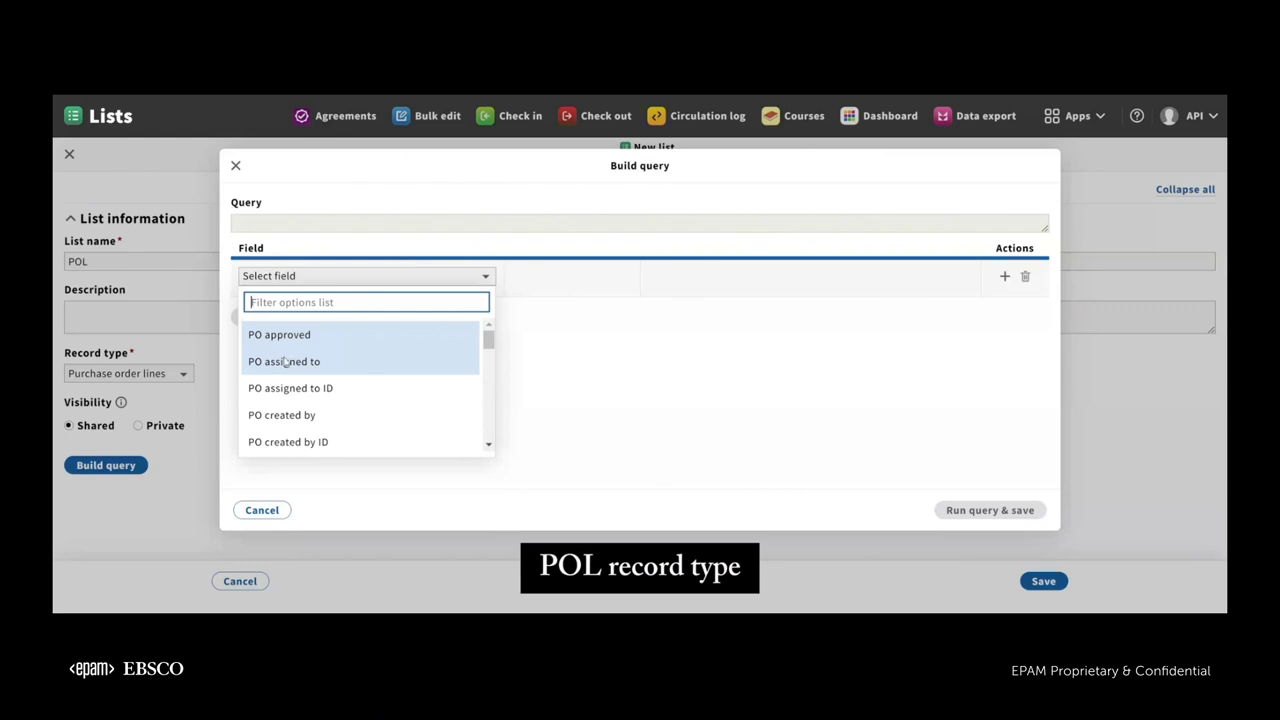
scroll(358, 388, "down", 10)
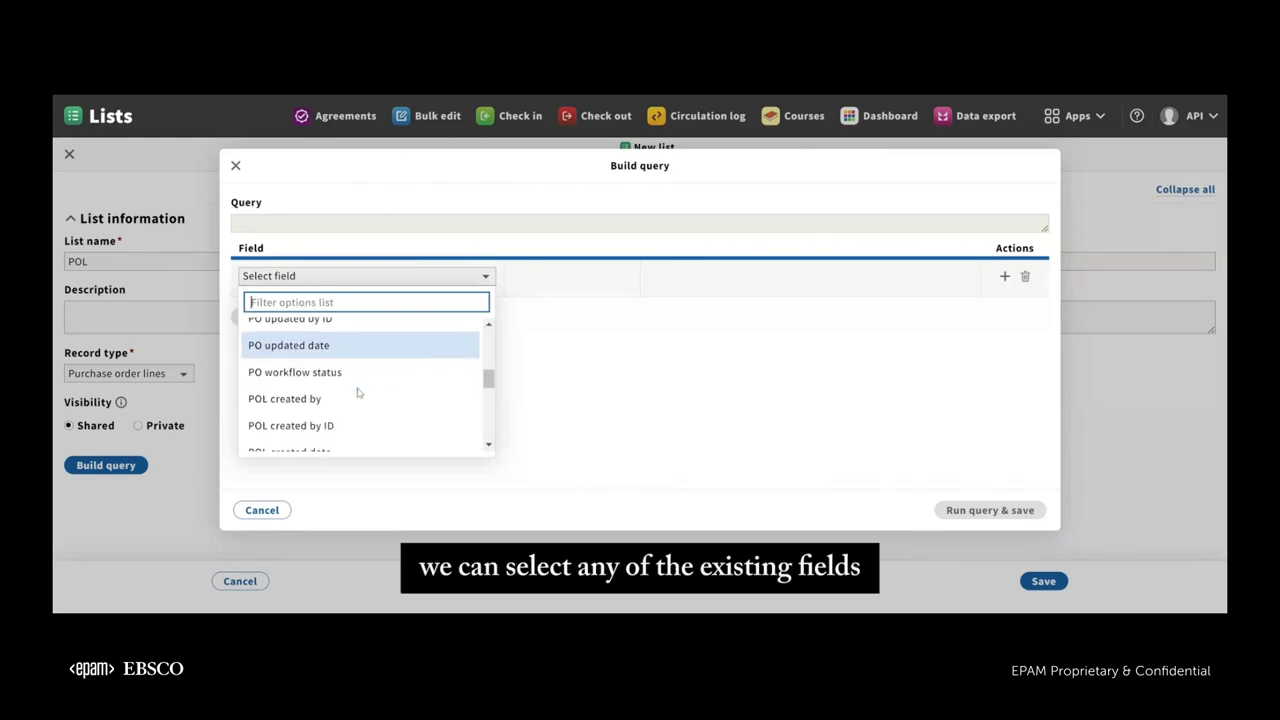
scroll(358, 393, "up", 10)
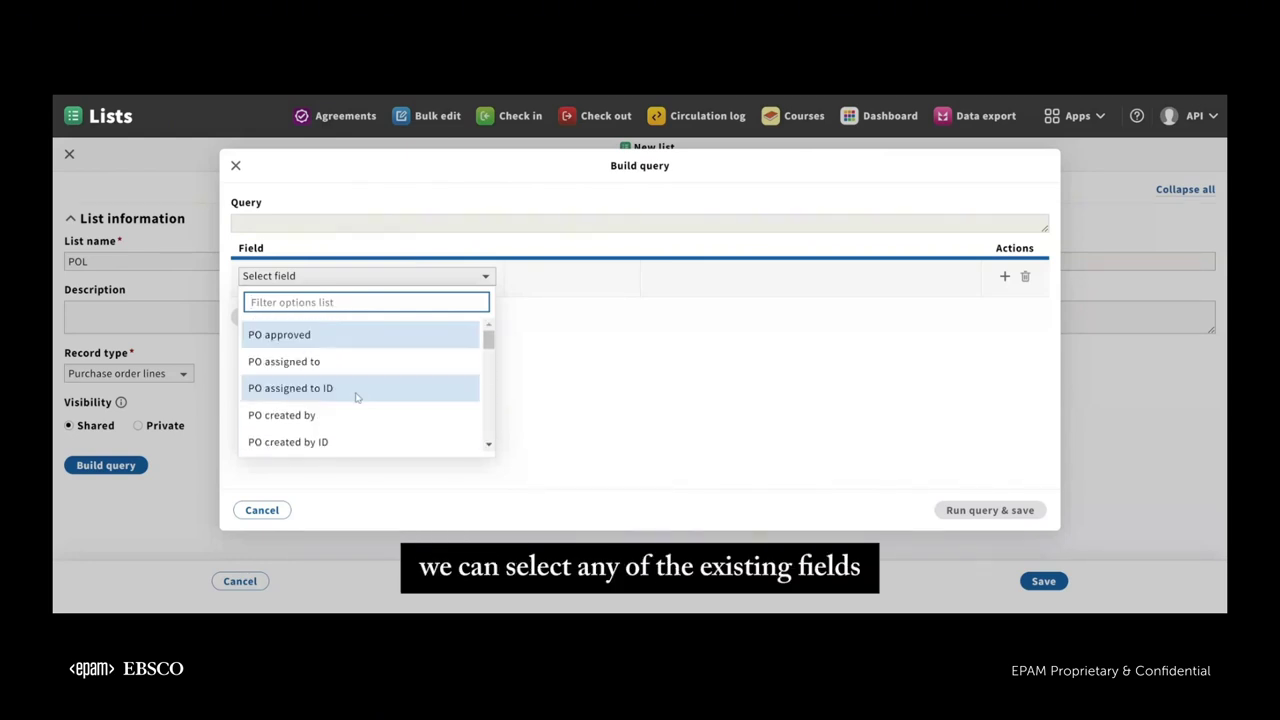
left_click(296, 336)
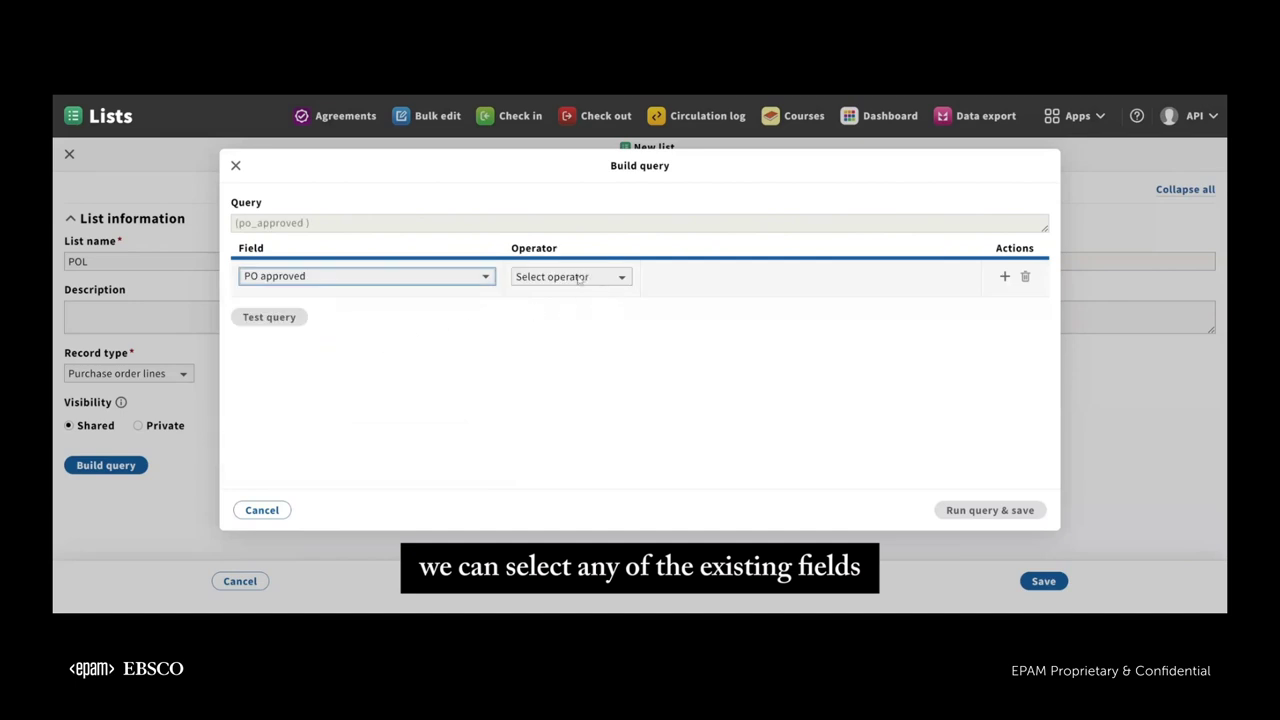
left_click(581, 280)
left_click(558, 316)
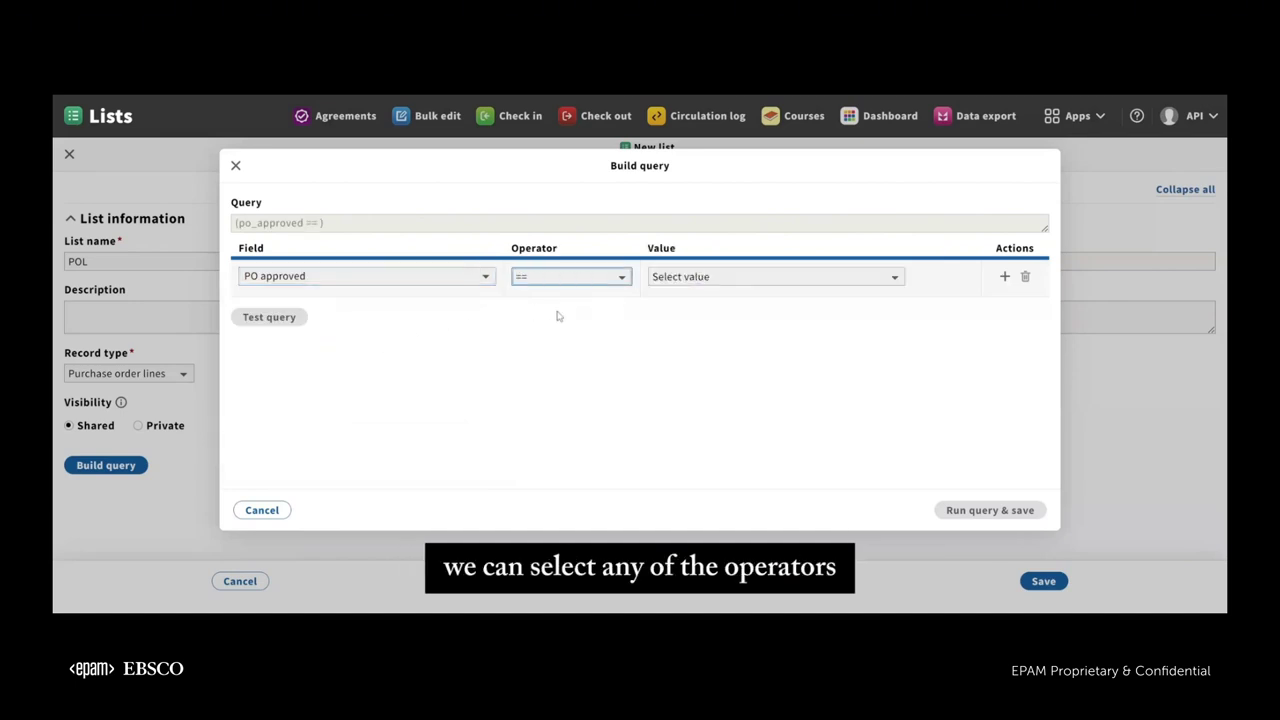
left_click(691, 280)
left_click(688, 308)
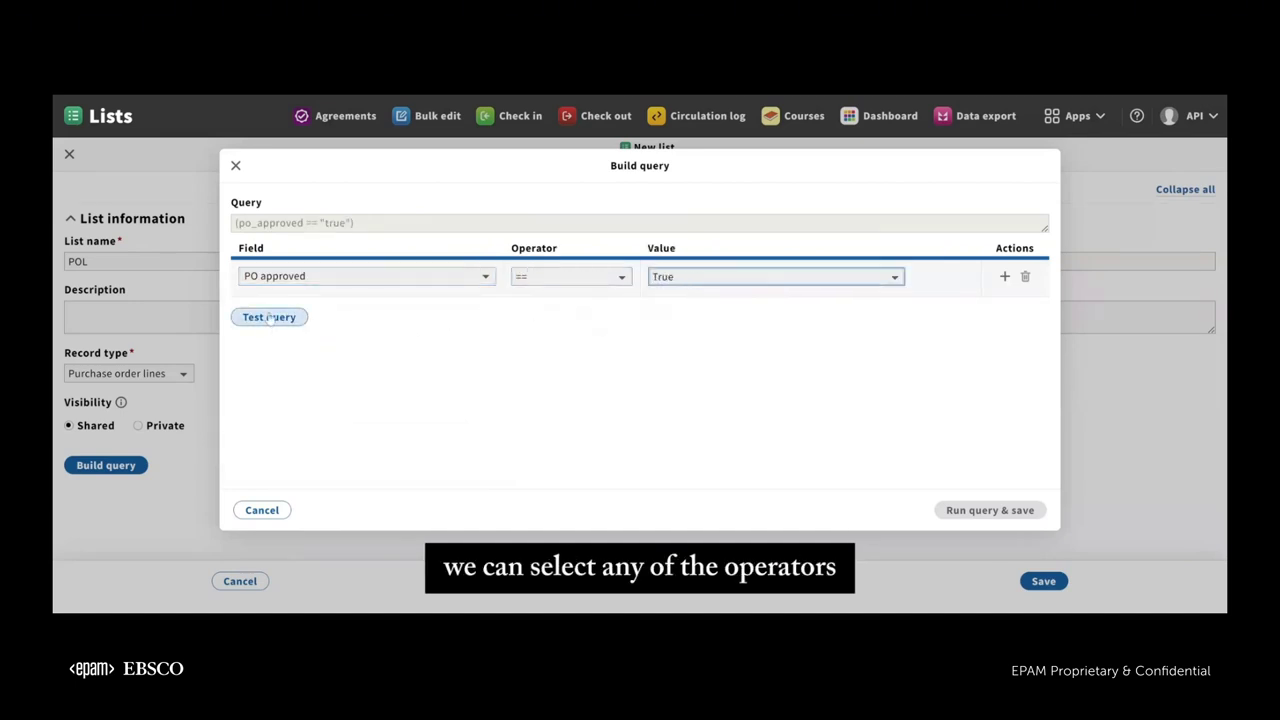
Test the query and add the Acquisition unit ID list, Acquisition unit list and Fund distributions columns to the preview.
left_click(269, 318)
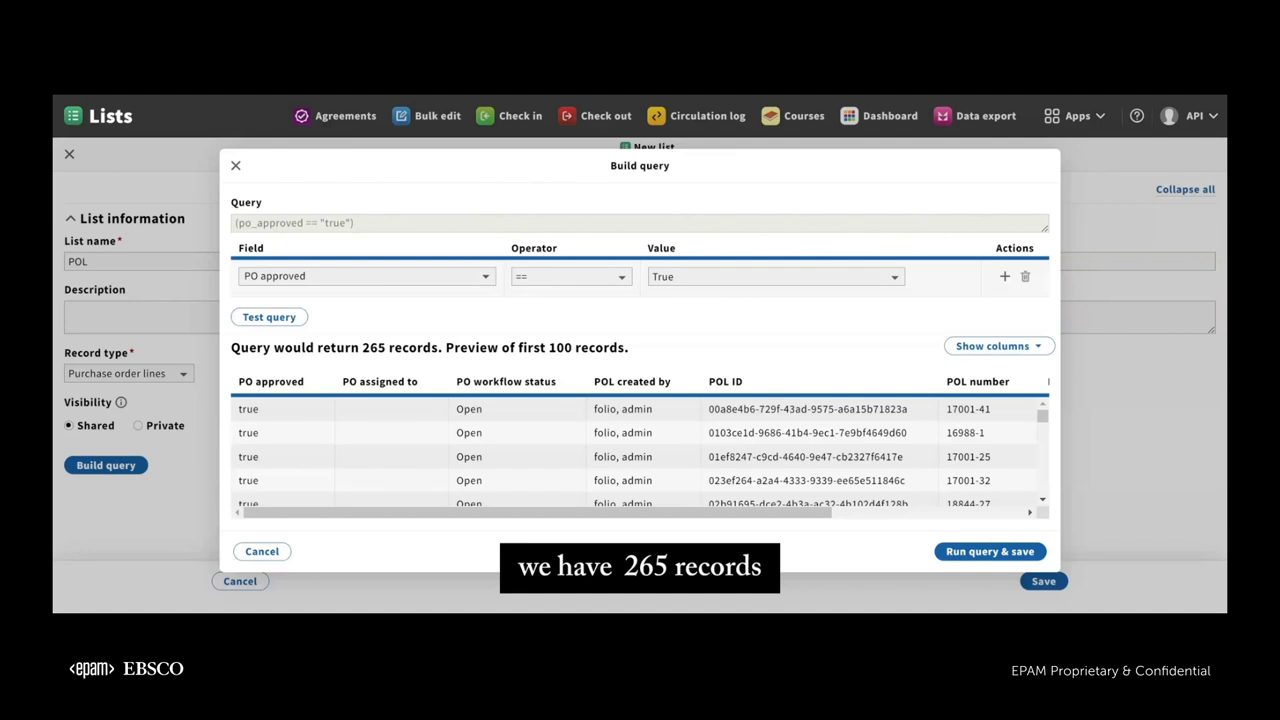
left_click_drag(402, 347, 596, 347)
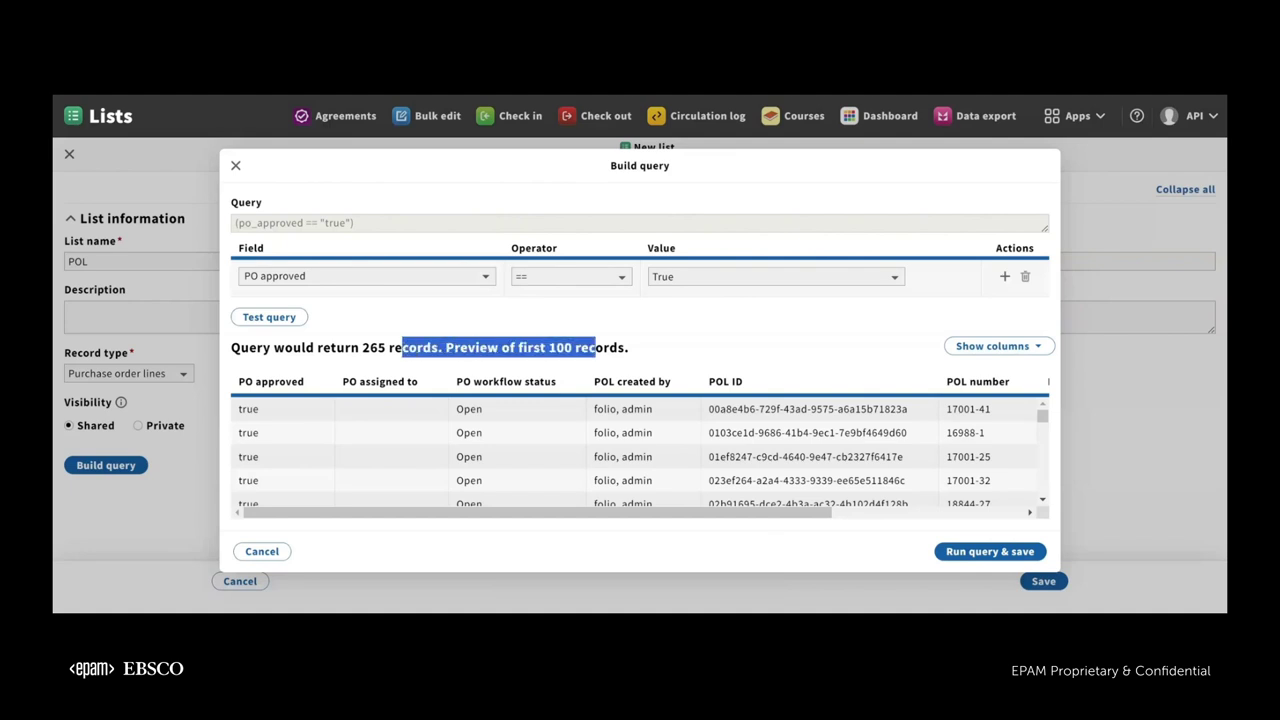
left_click(948, 347)
left_click(940, 370)
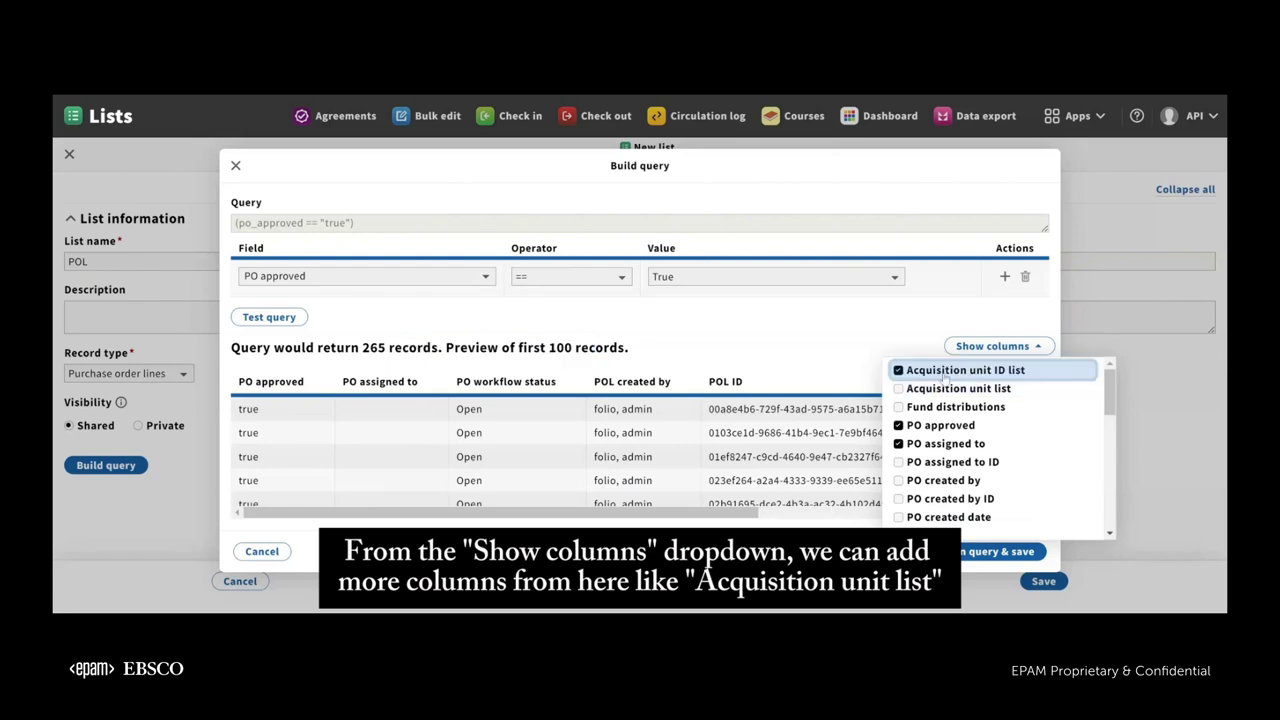
left_click(940, 388)
left_click(934, 410)
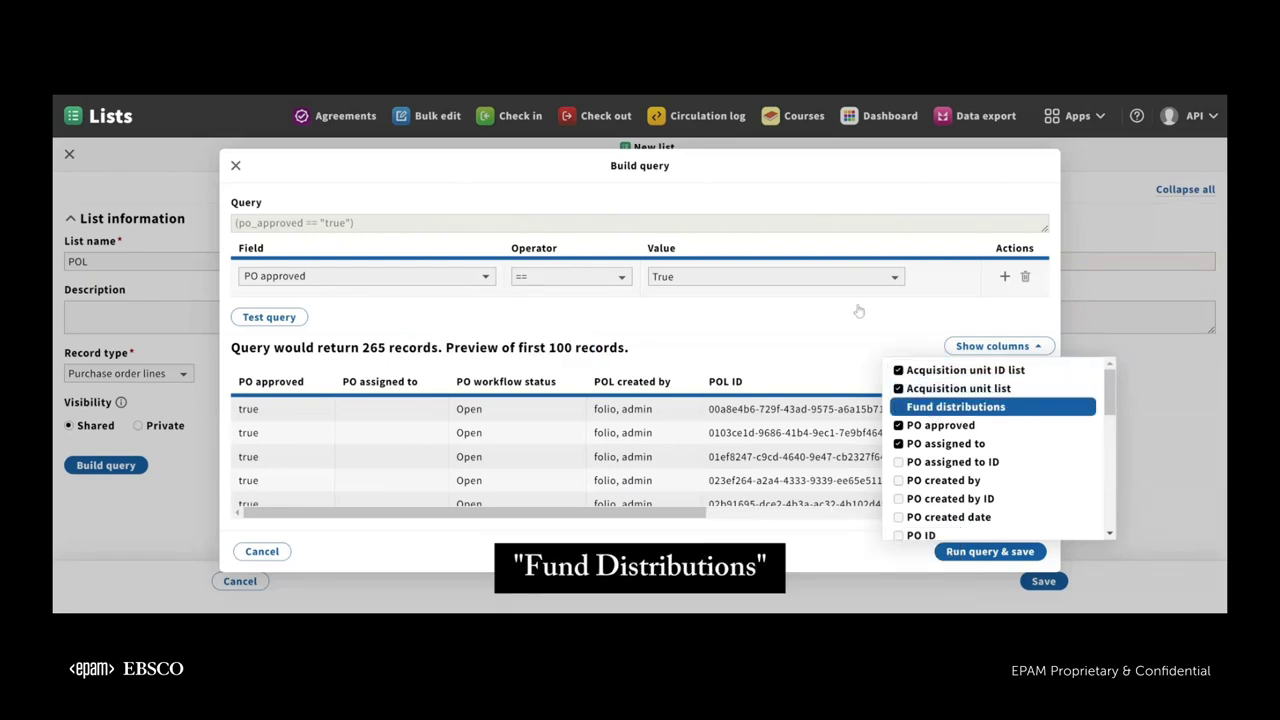
Check the Fund distributions column in the preview, and run and save the POL query.
left_click_drag(486, 517, 913, 517)
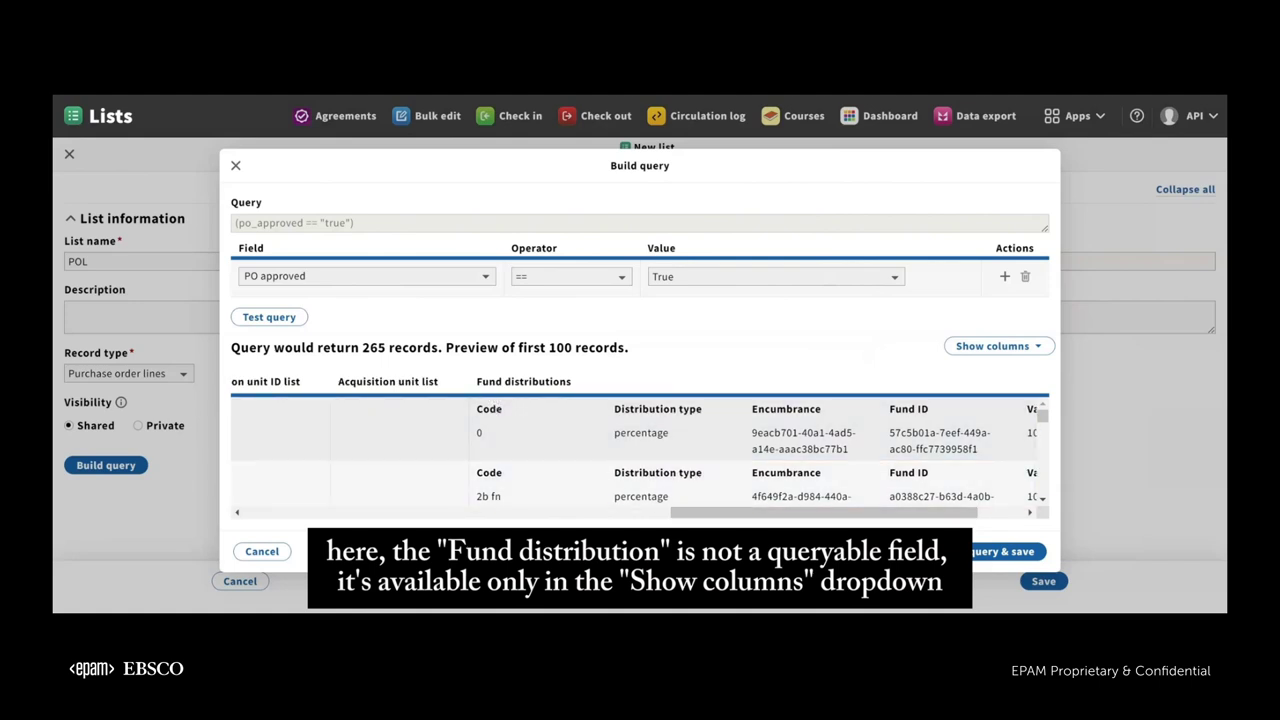
left_click_drag(489, 381, 623, 387)
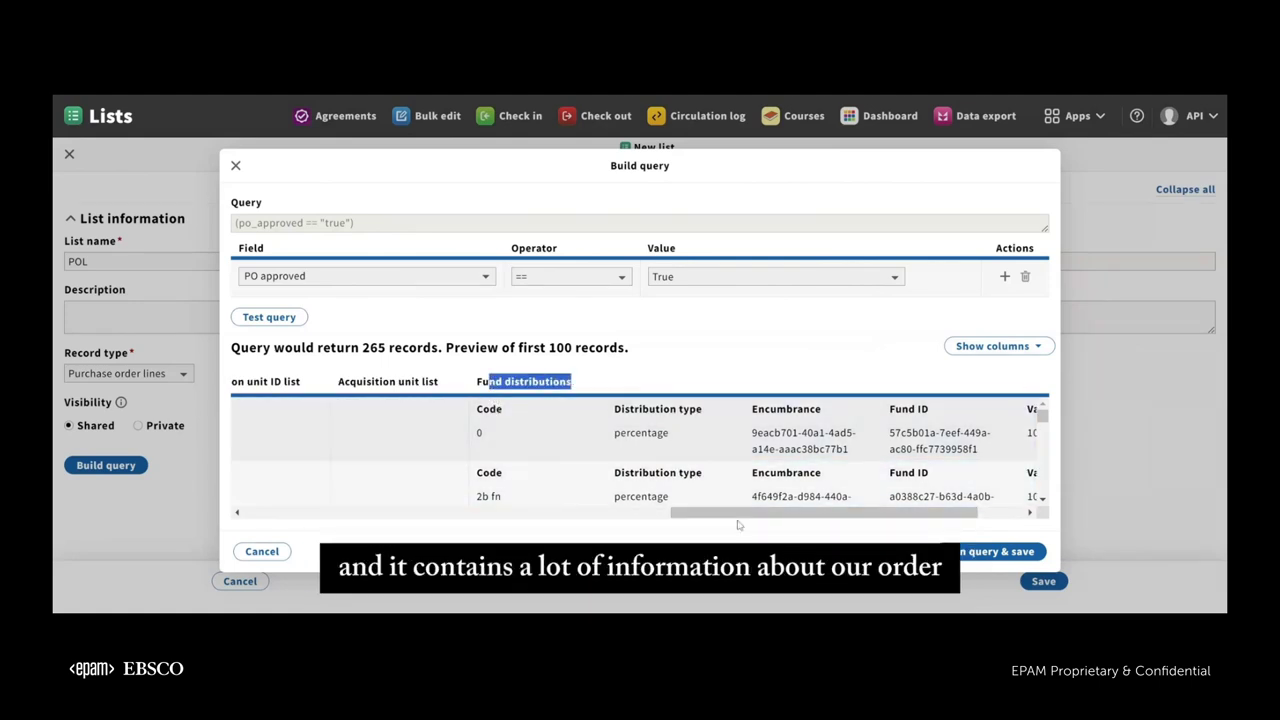
left_click_drag(740, 521, 320, 521)
scroll(926, 474, "down", 2)
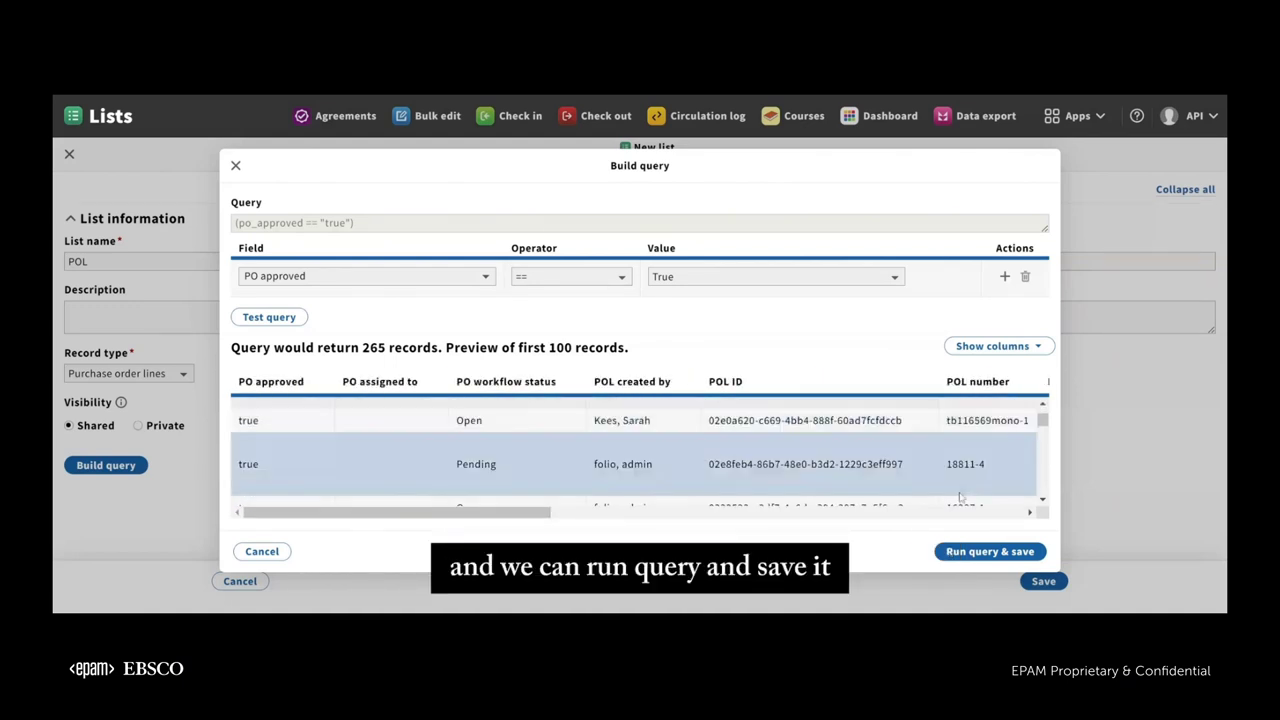
left_click(964, 556)
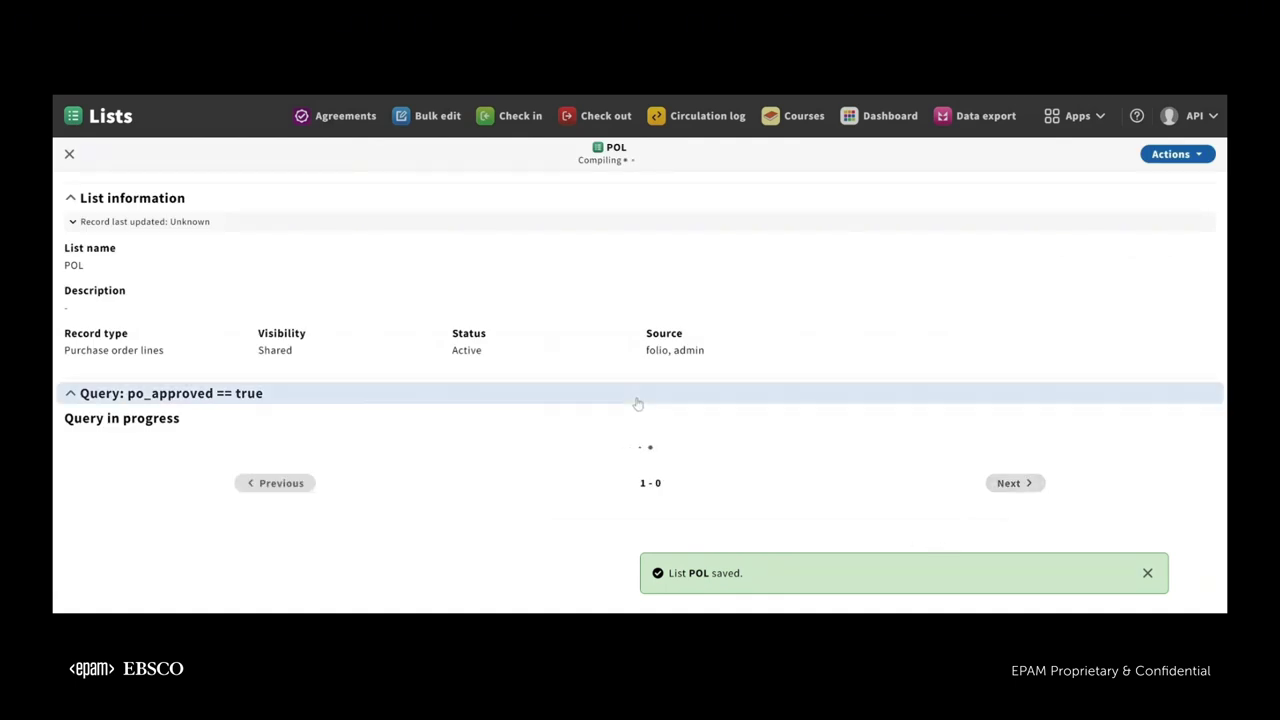
Check the POL list's query and refresh status, and view the updated record table across to its Fund distributions column.
left_click_drag(76, 395, 303, 398)
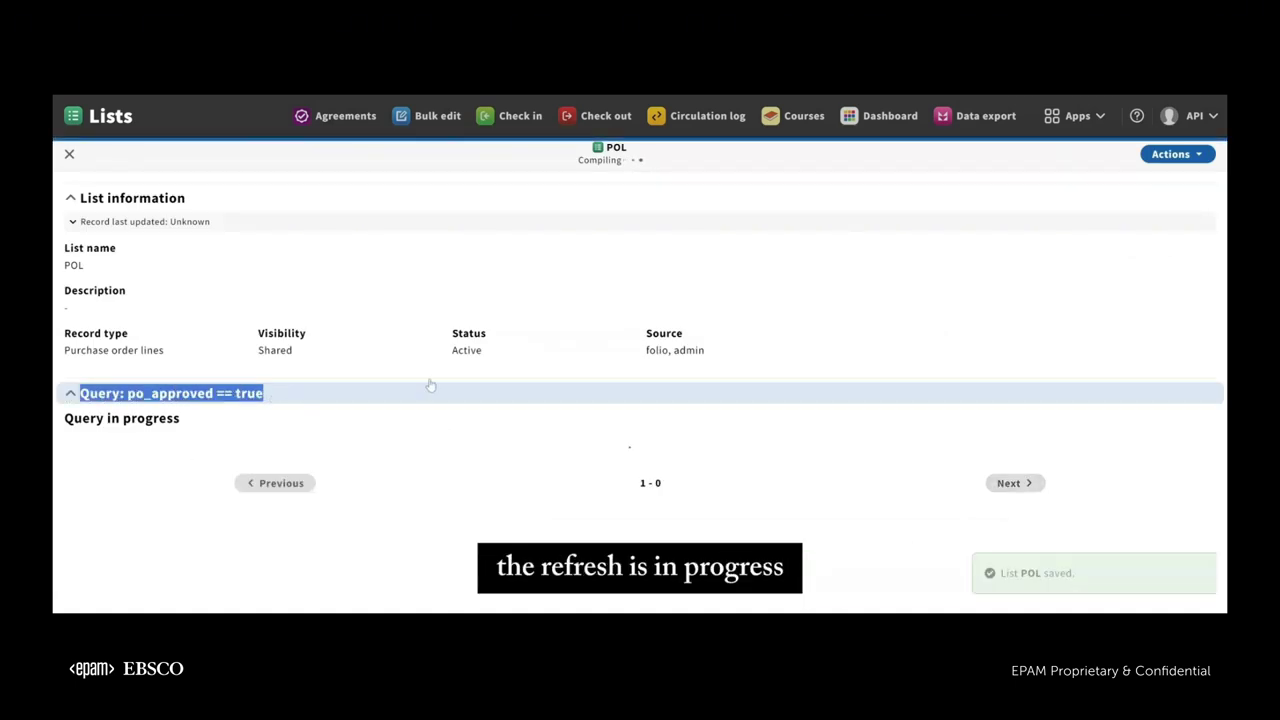
left_click_drag(714, 179, 543, 176)
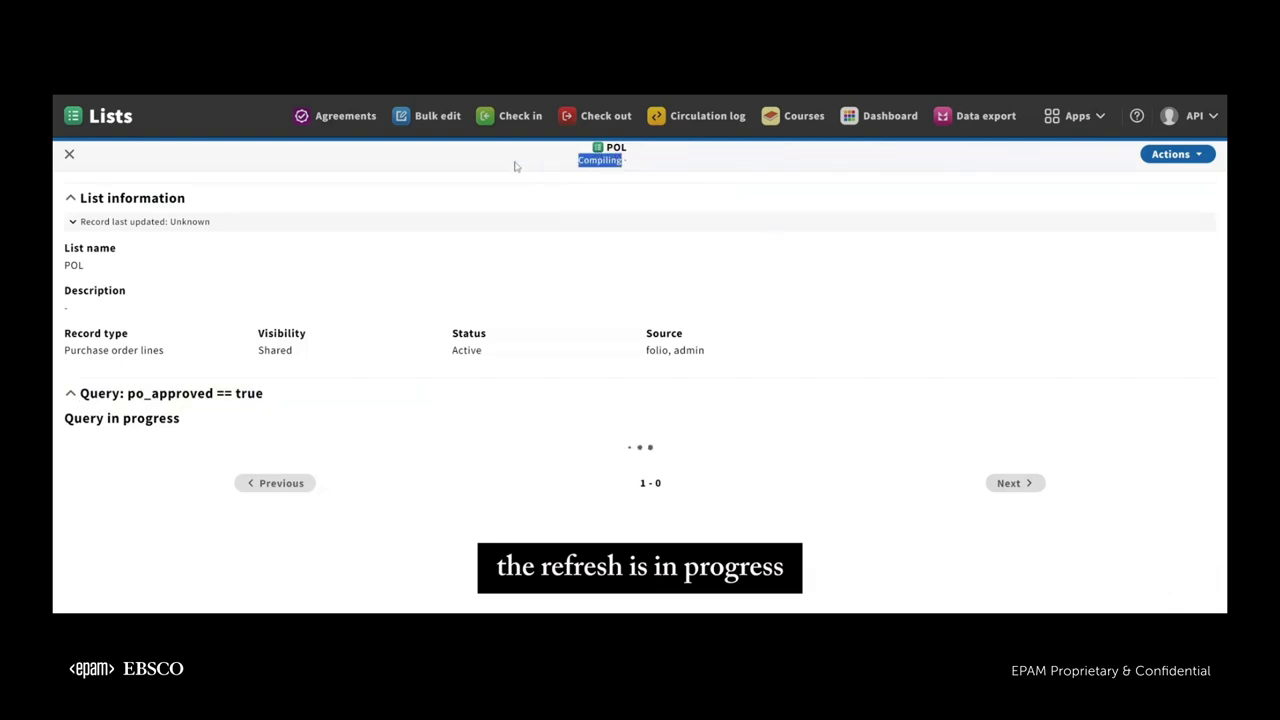
left_click(516, 167)
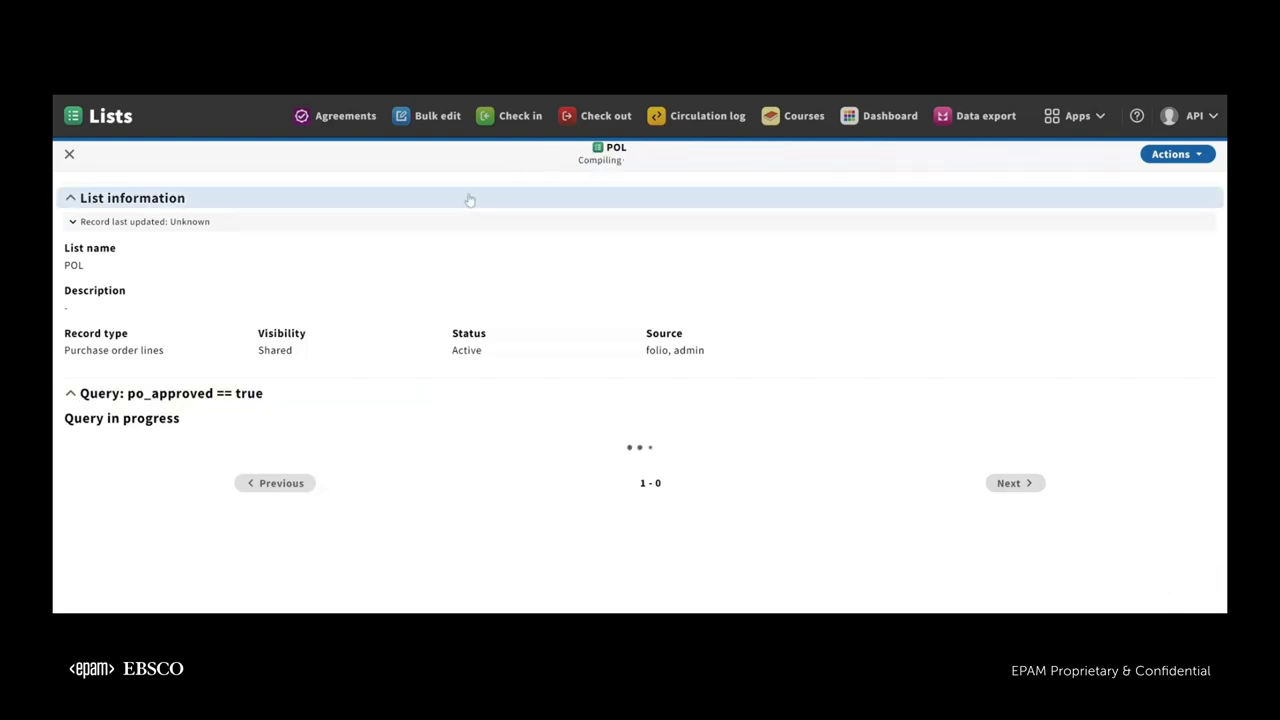
left_click(318, 200)
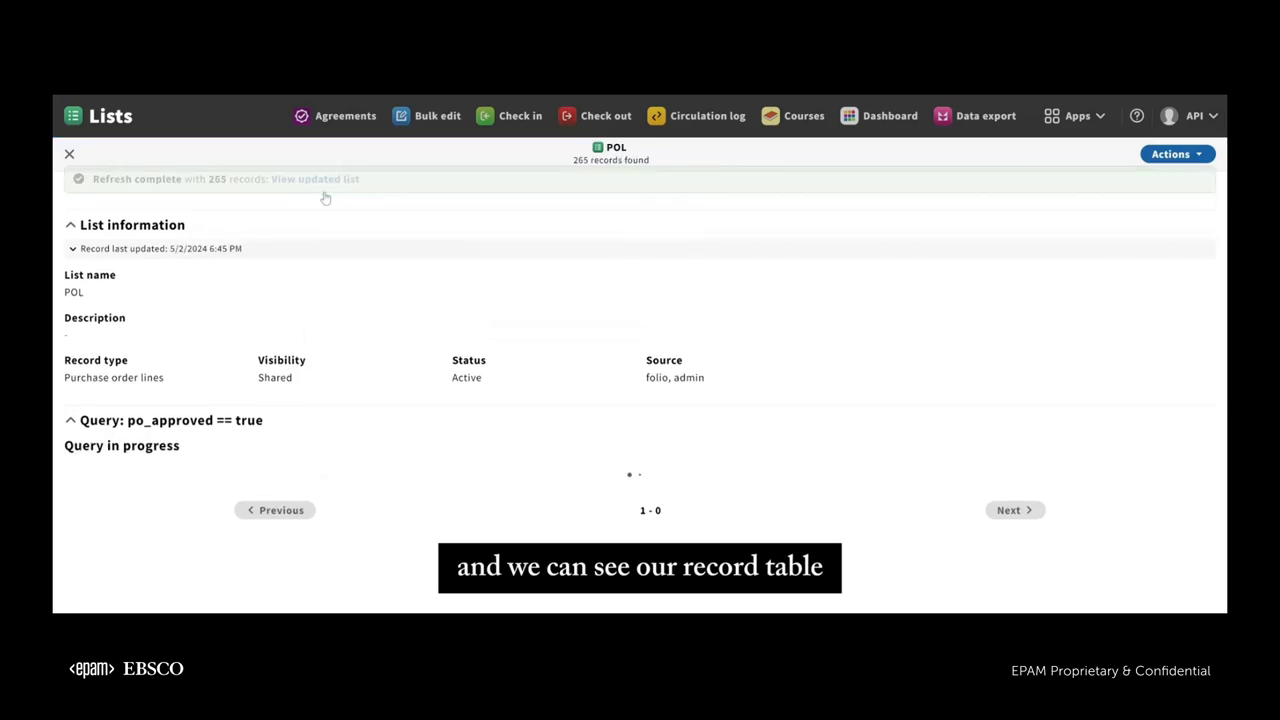
scroll(314, 317, "down", 5)
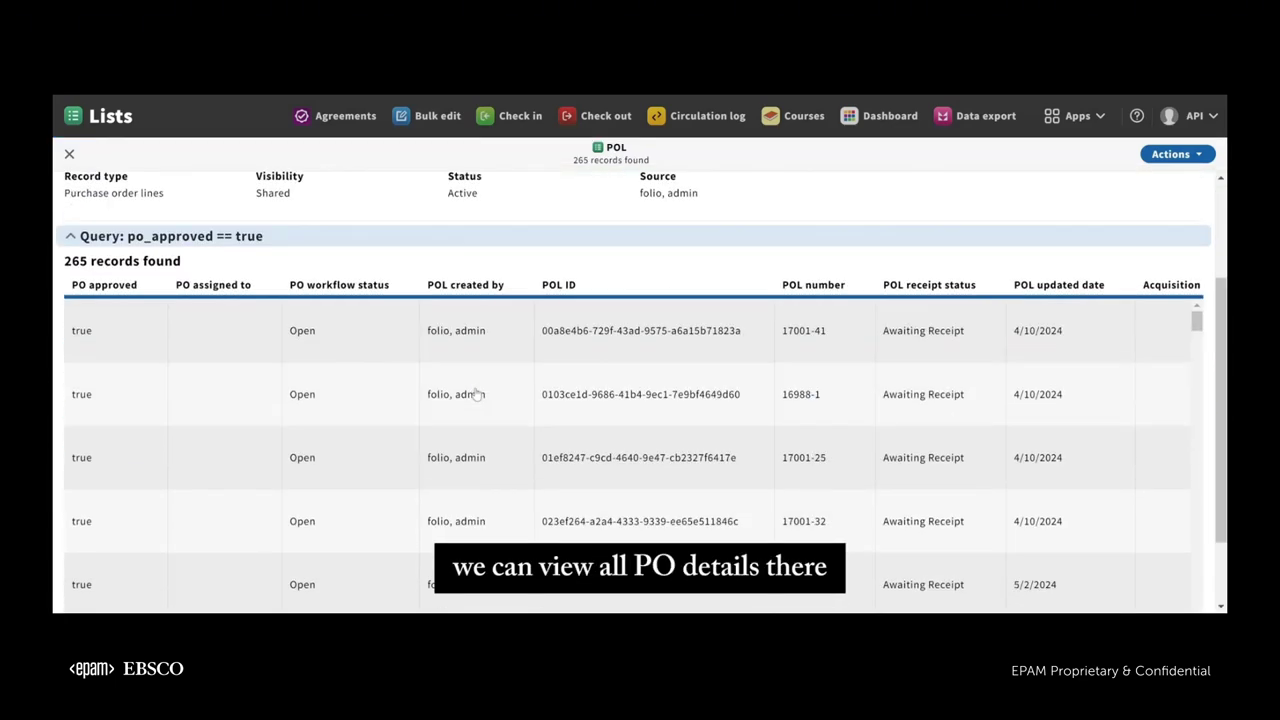
left_click_drag(316, 551, 1085, 532)
Show the PO type and PO number columns in the POL list's record table and check them.
left_click(1170, 156)
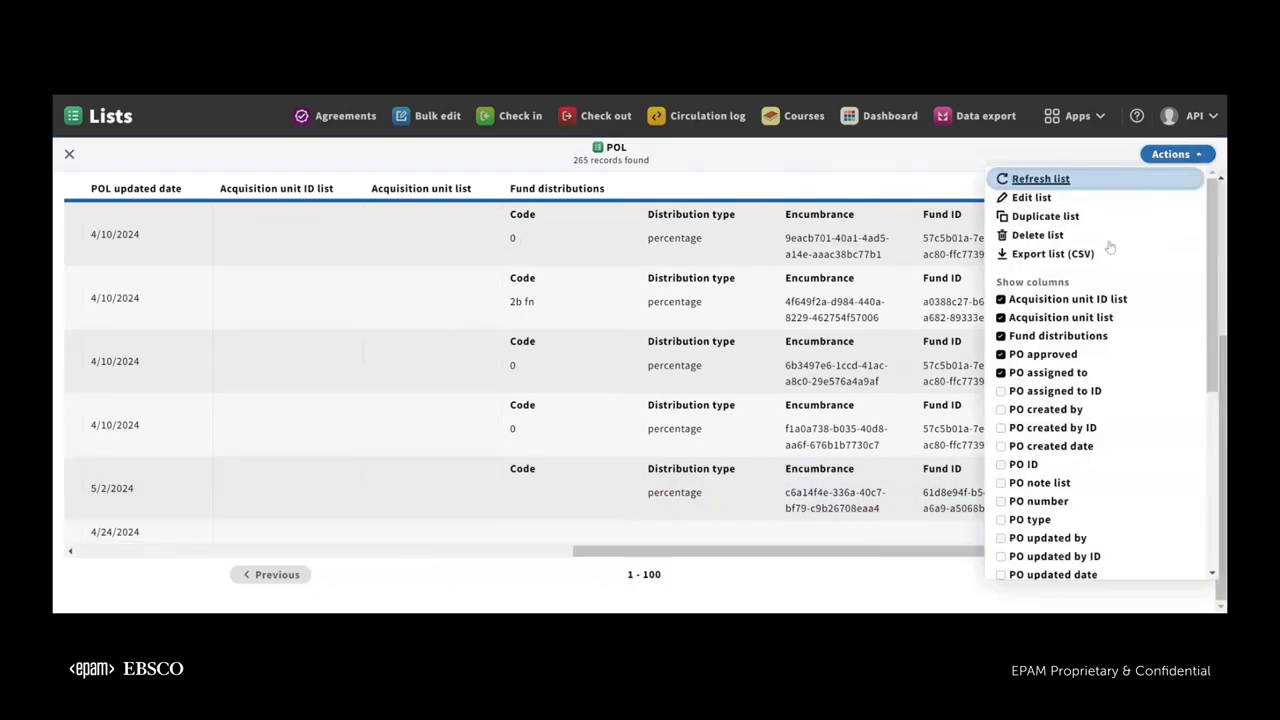
scroll(1050, 315, "down", 3)
left_click(1038, 366)
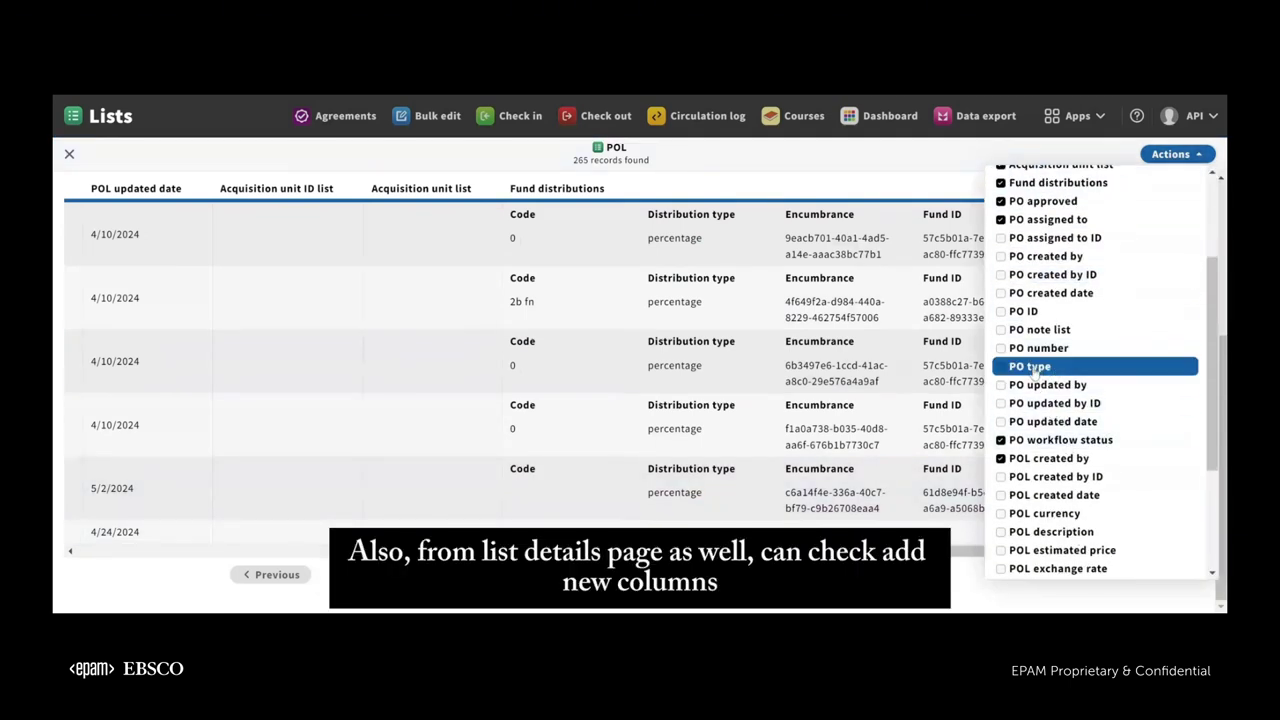
left_click(1046, 352)
left_click(965, 551)
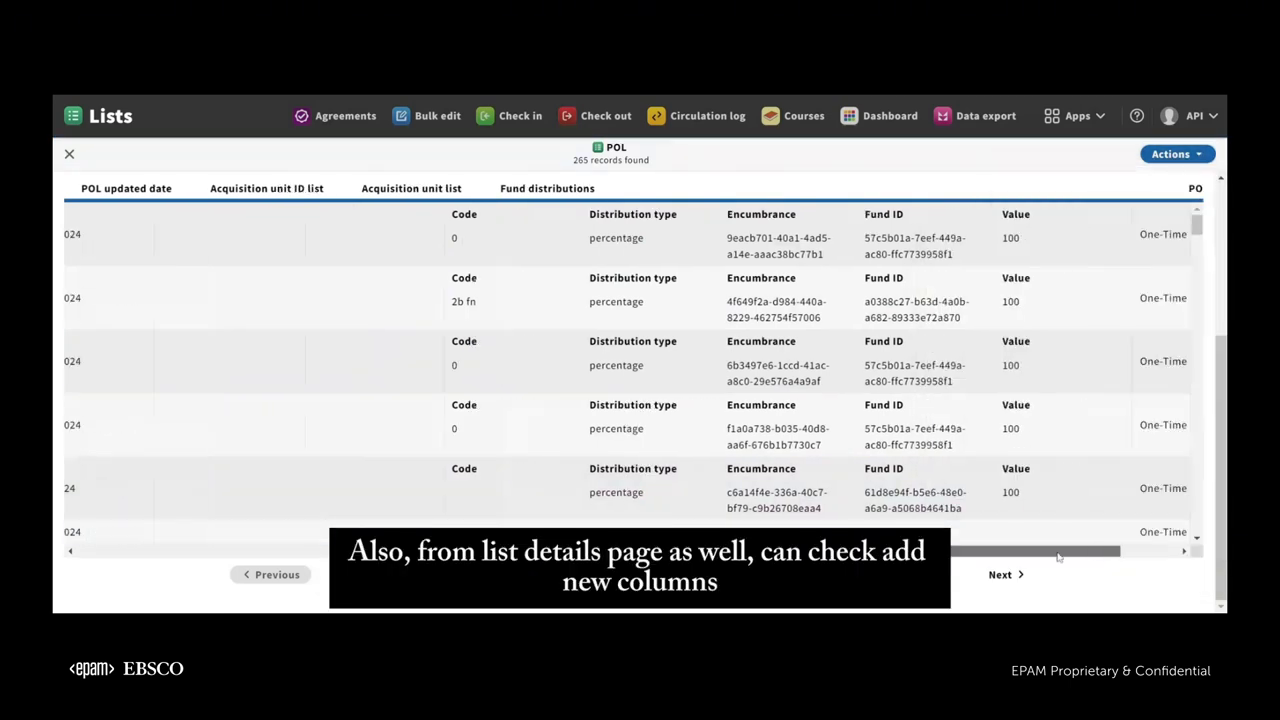
scroll(965, 551, "right", 5)
scroll(700, 400, "up", 5)
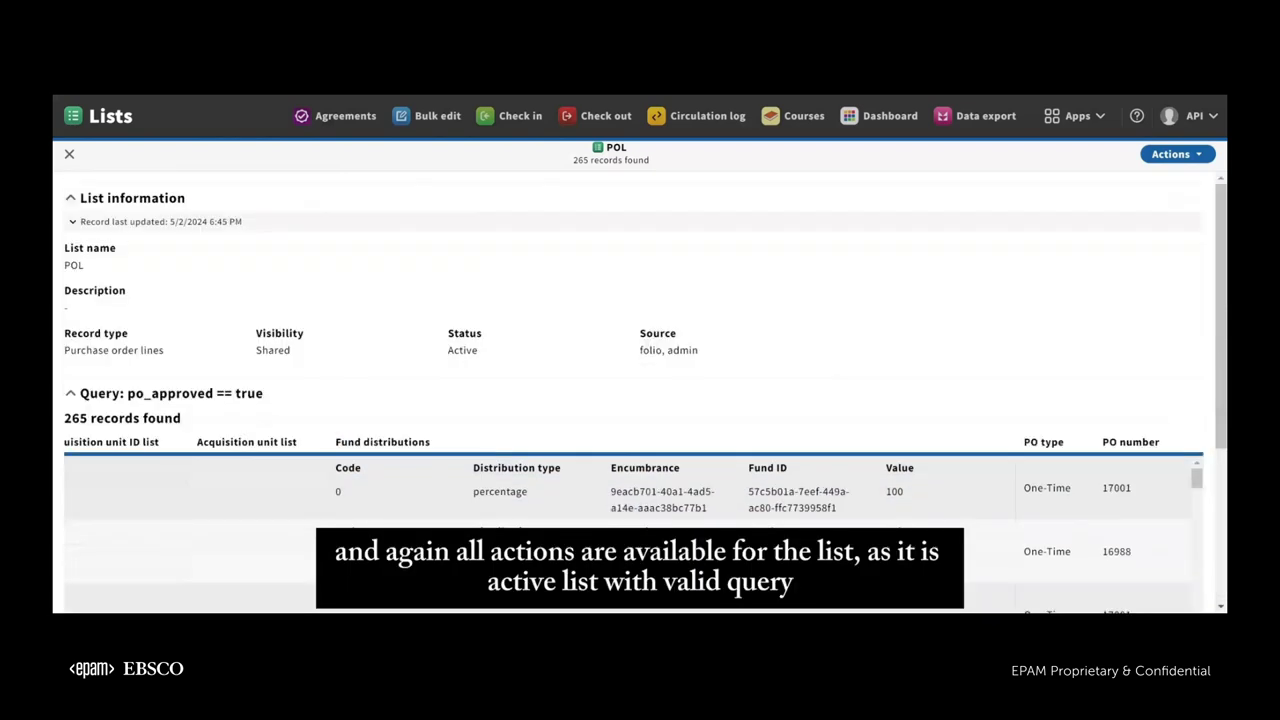
Start a duplicate of the POL list and open the copy's query for editing.
left_click(1176, 155)
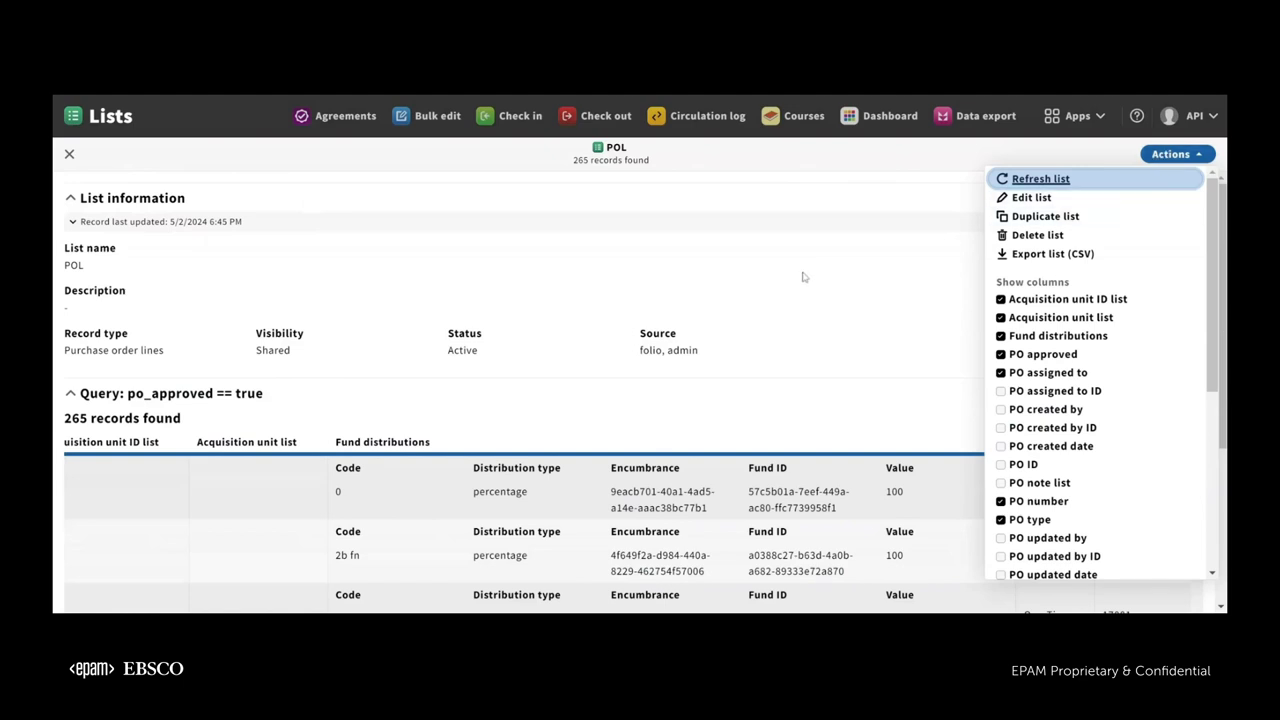
left_click(1040, 216)
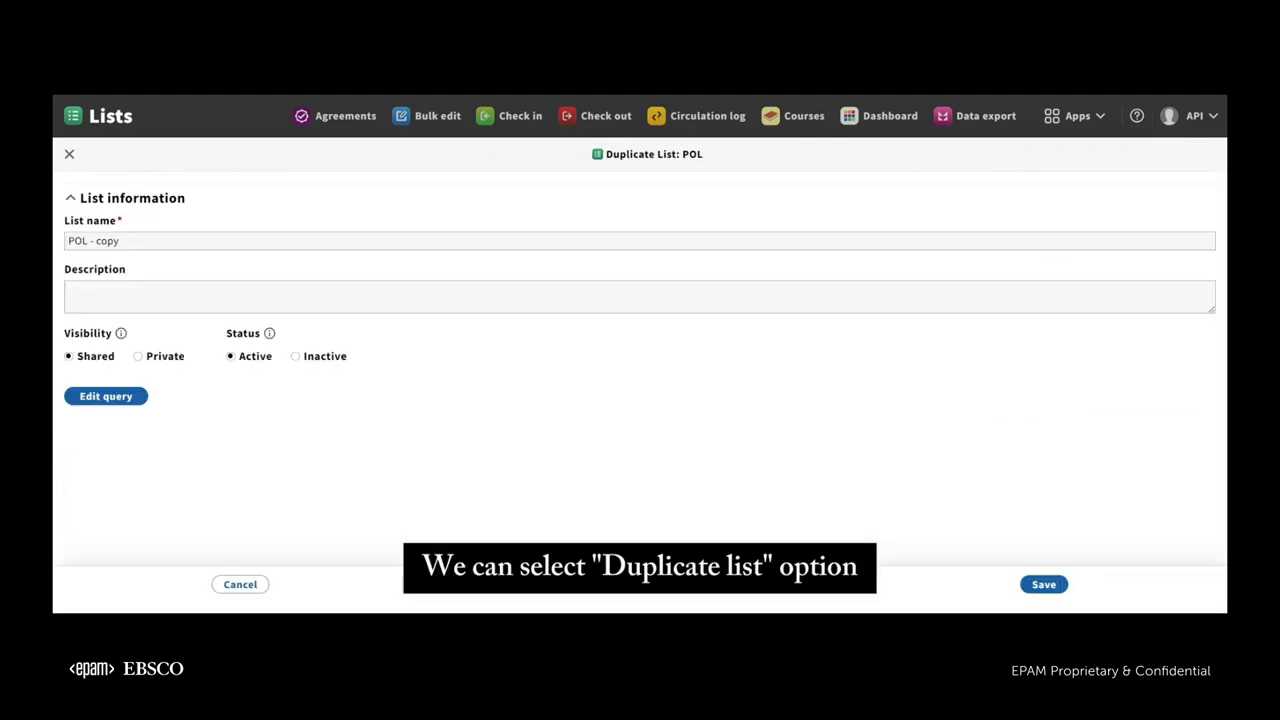
left_click(118, 396)
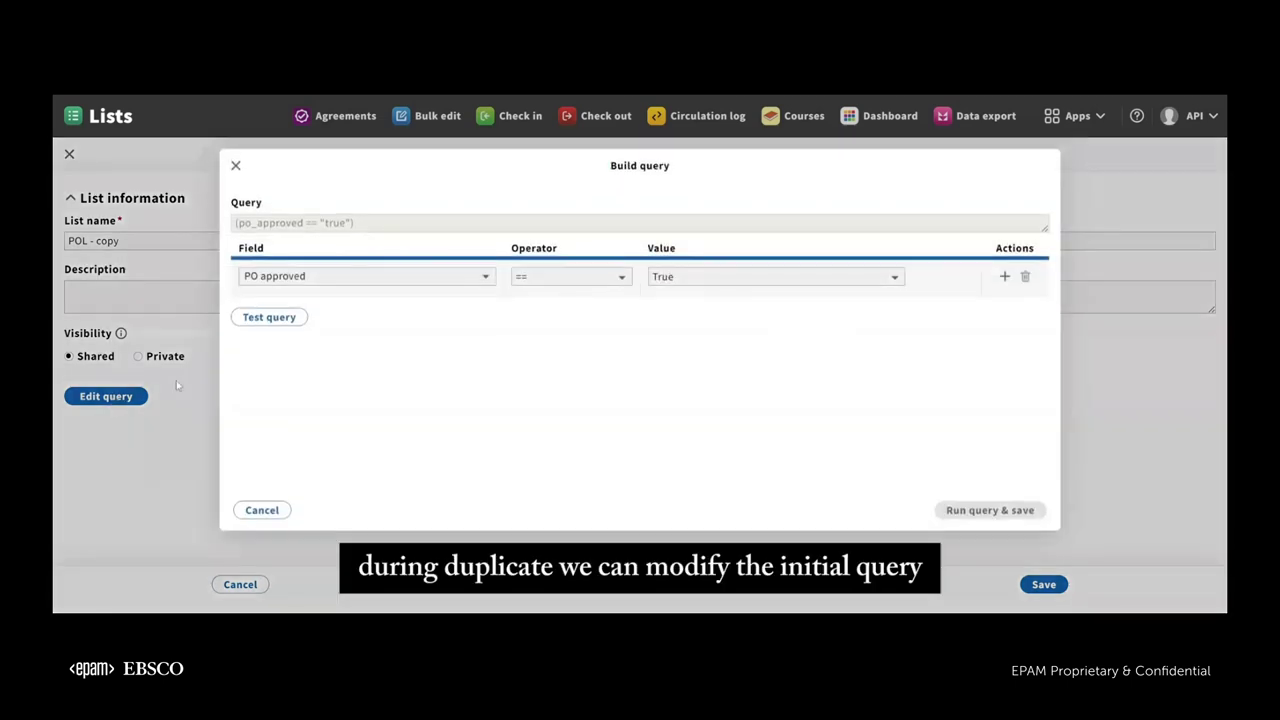
Browse the field options available for the PO approved condition in the copied list's query.
left_click(295, 283)
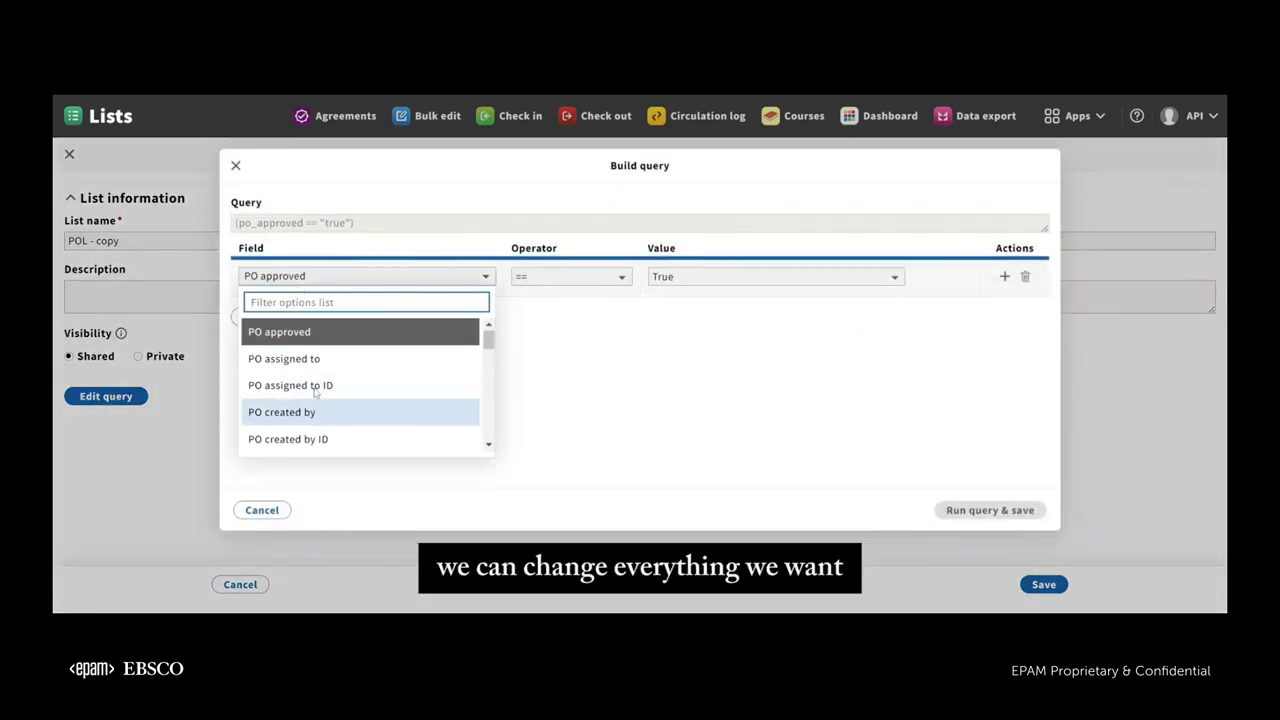
scroll(305, 395, "down", 8)
scroll(293, 411, "down", 1)
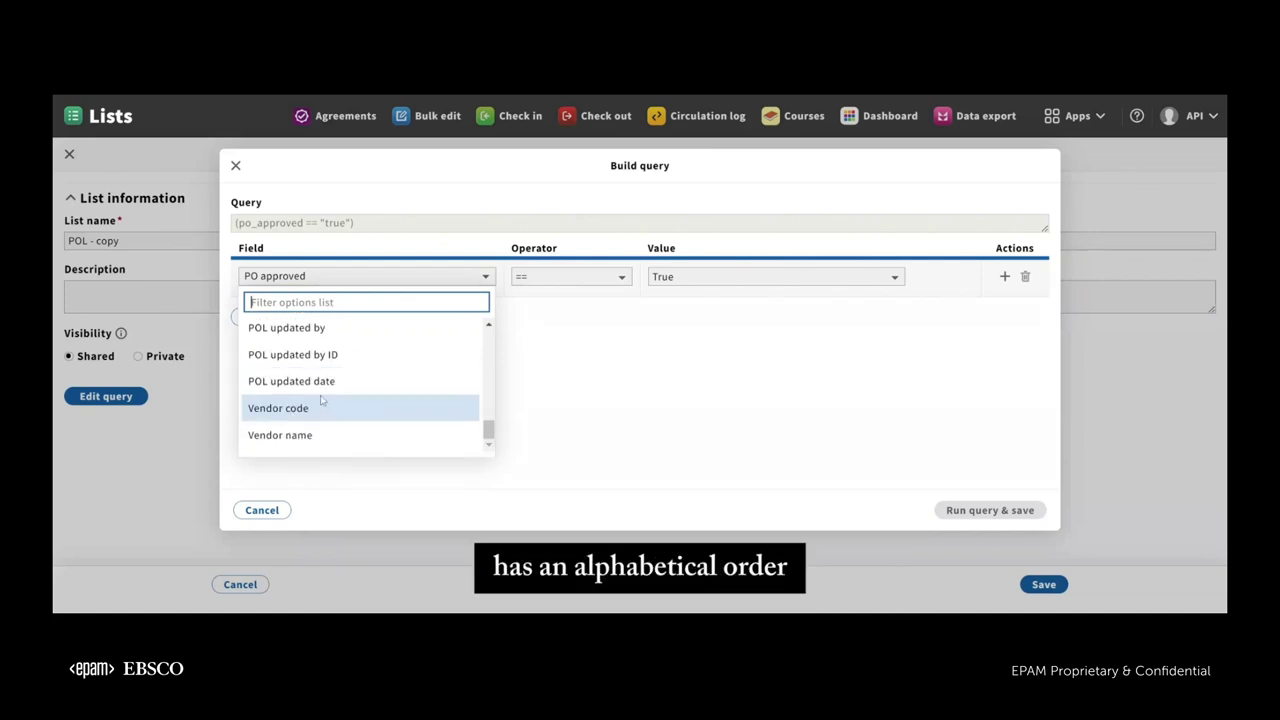
scroll(318, 396, "up", 9)
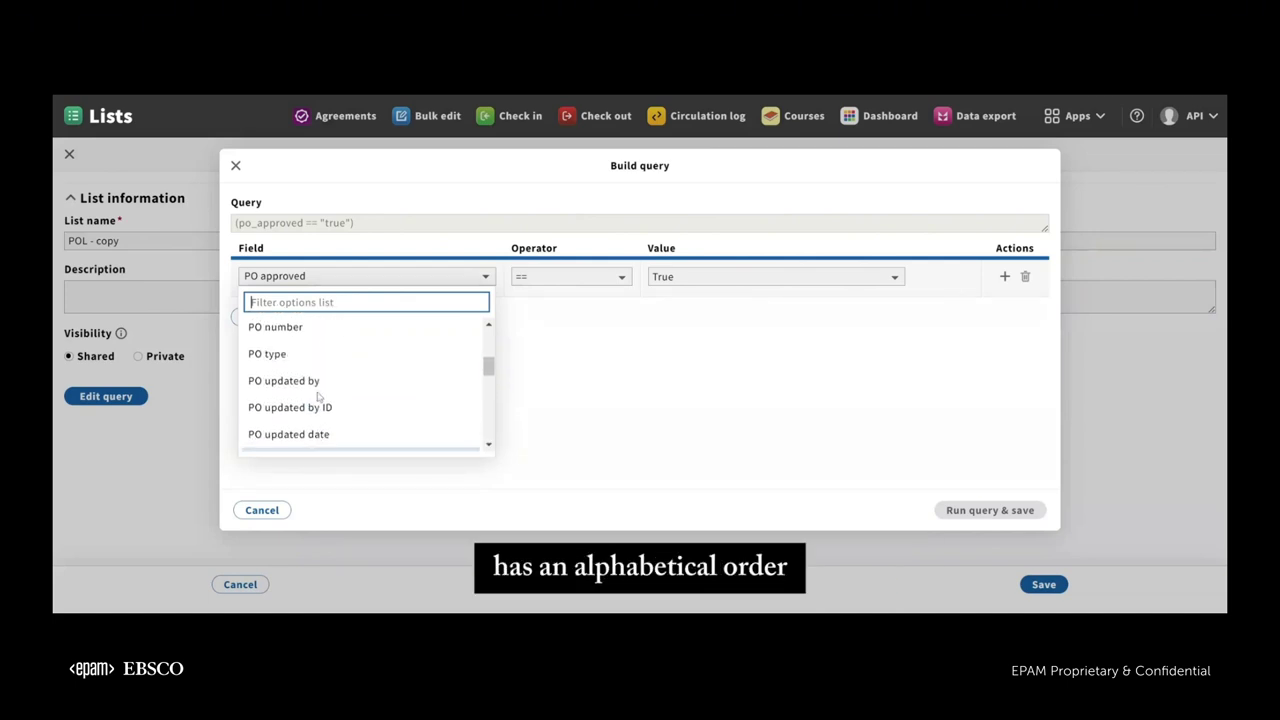
scroll(318, 396, "down", 3)
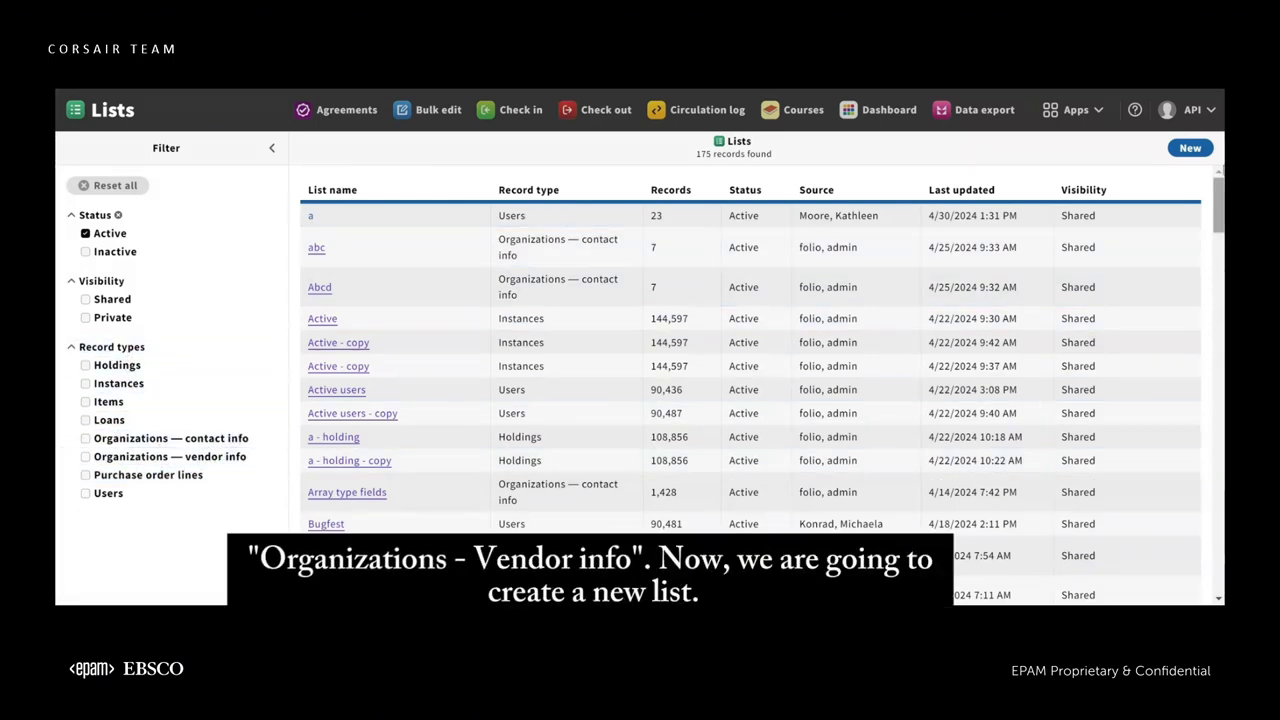
Create a new list named Organizations - vendor with the record type Organizations — vendor info.
left_click(1188, 148)
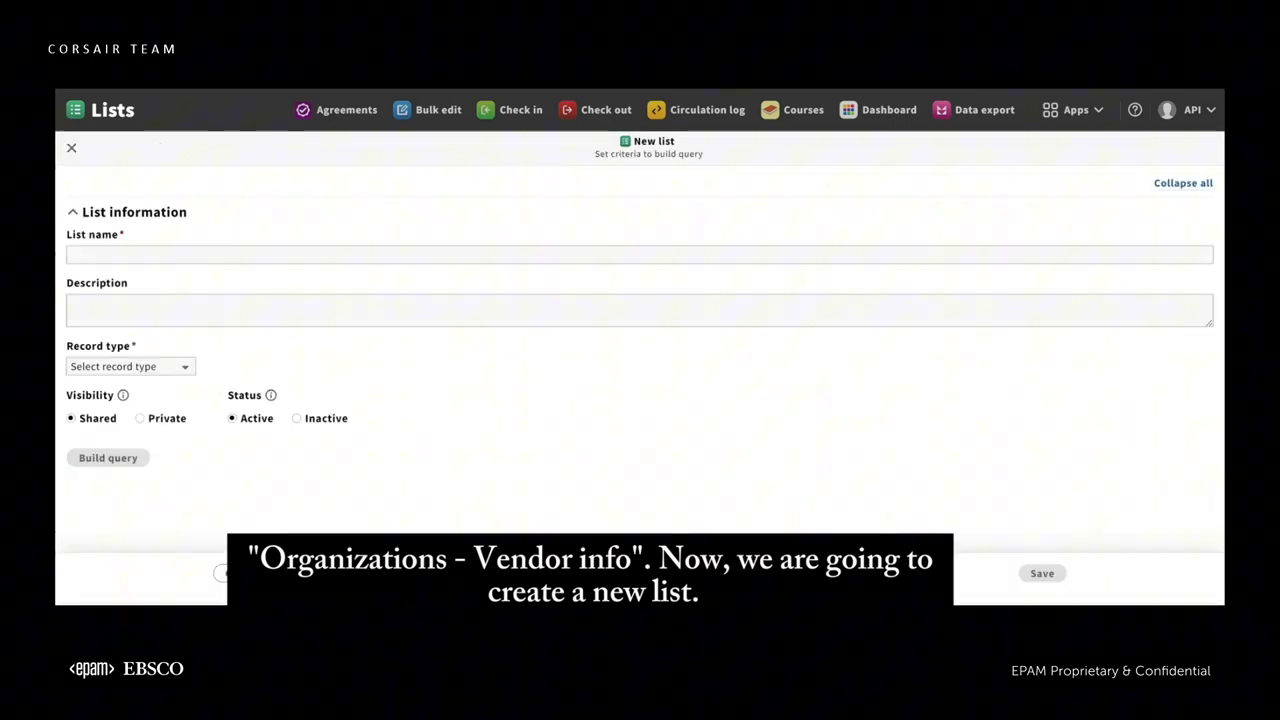
type("Org")
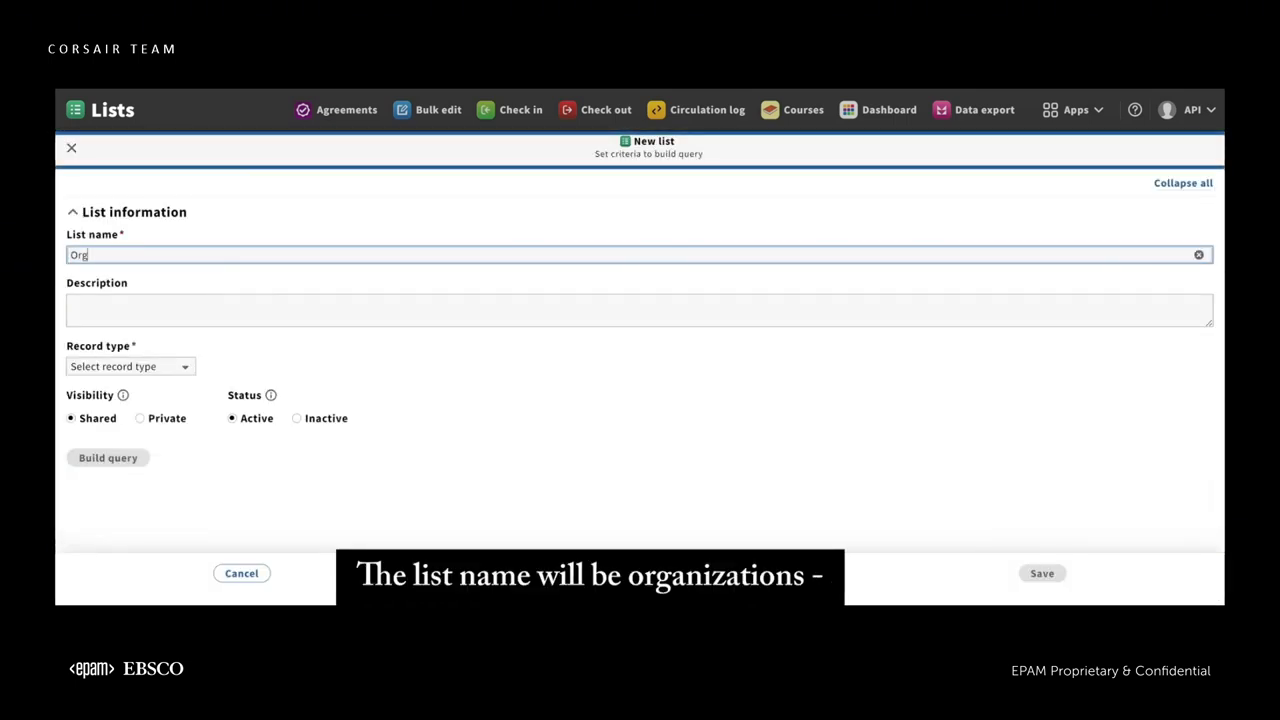
type("anizations")
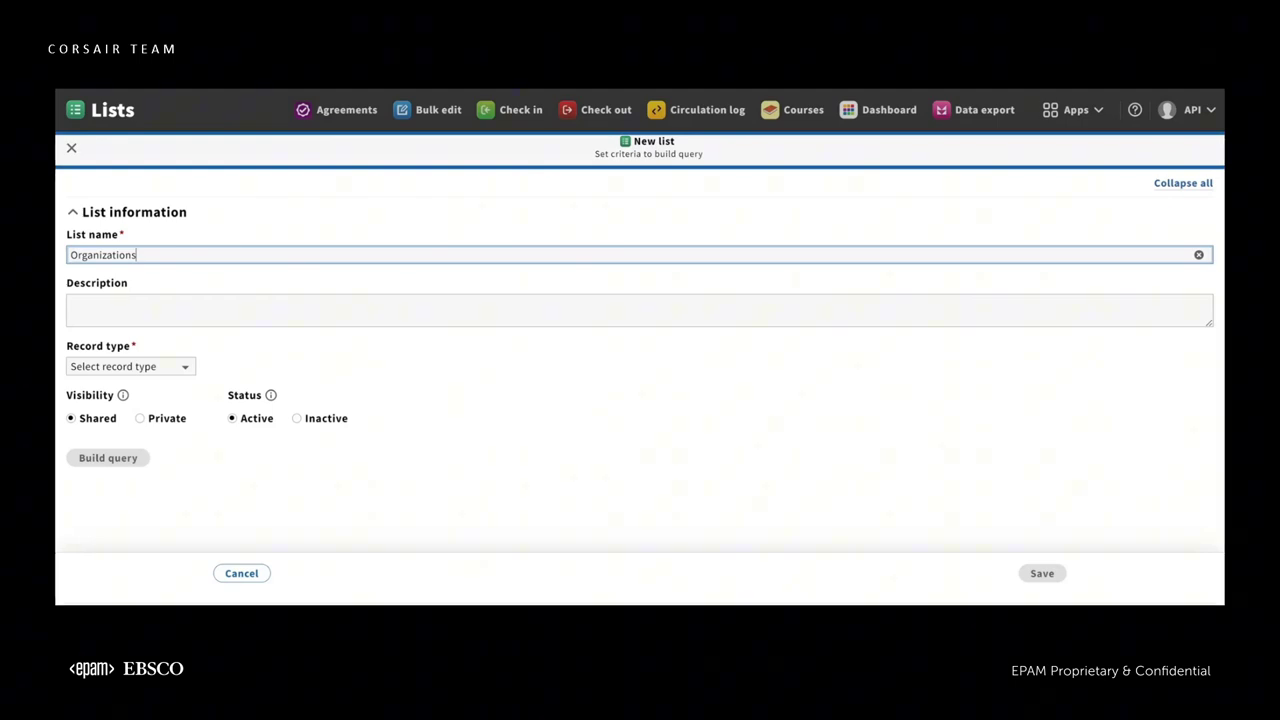
type(" - vendor")
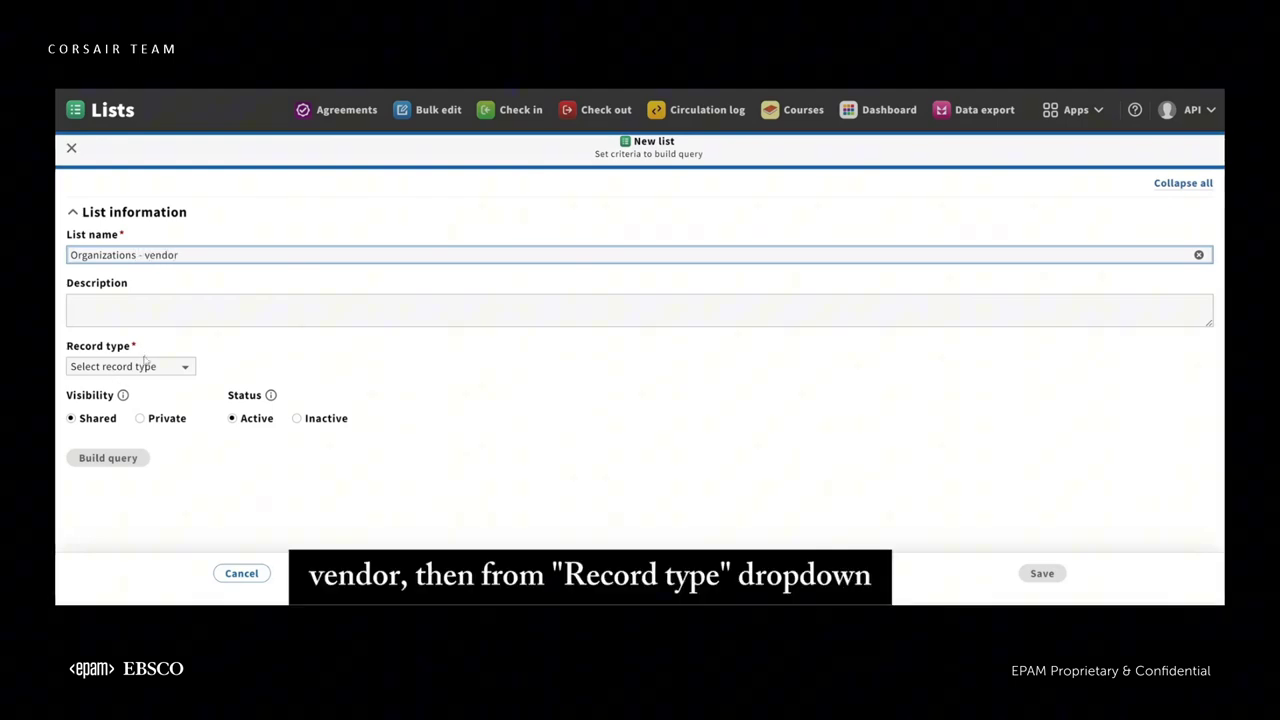
left_click(175, 372)
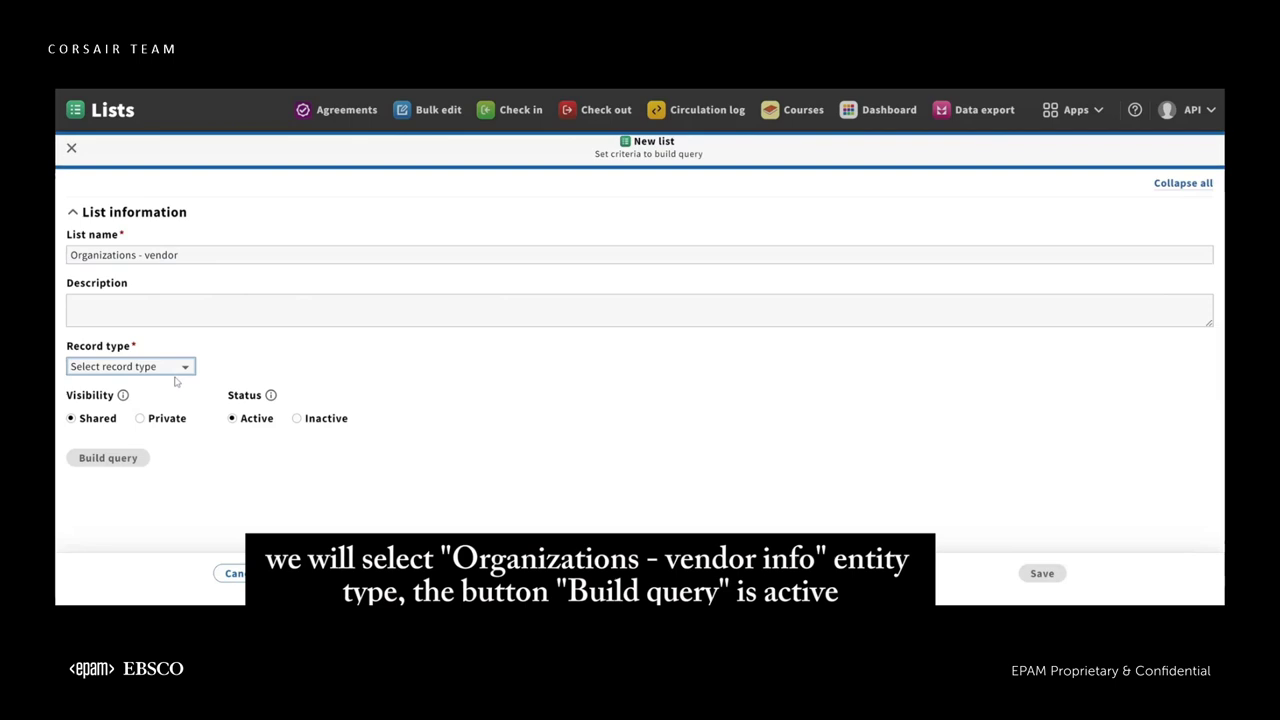
left_click(149, 478)
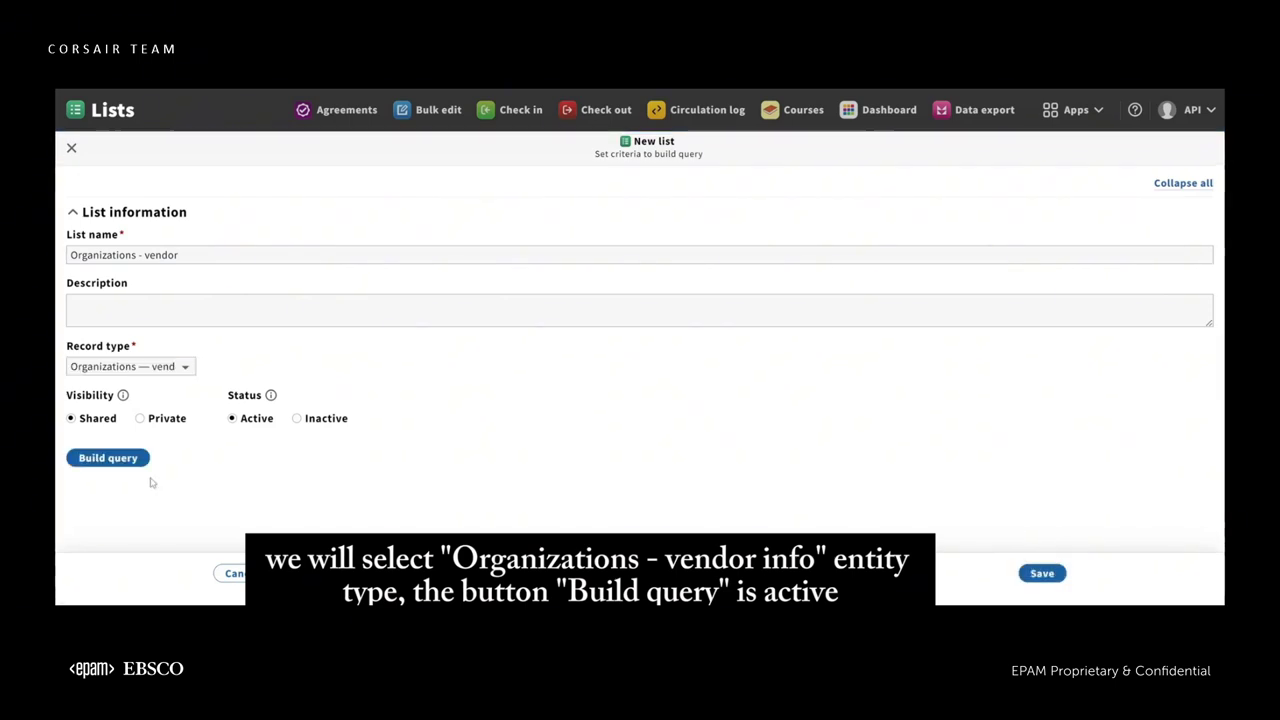
Start building the list's query, review the available fields, and choose Organization status for the first condition.
left_click(104, 459)
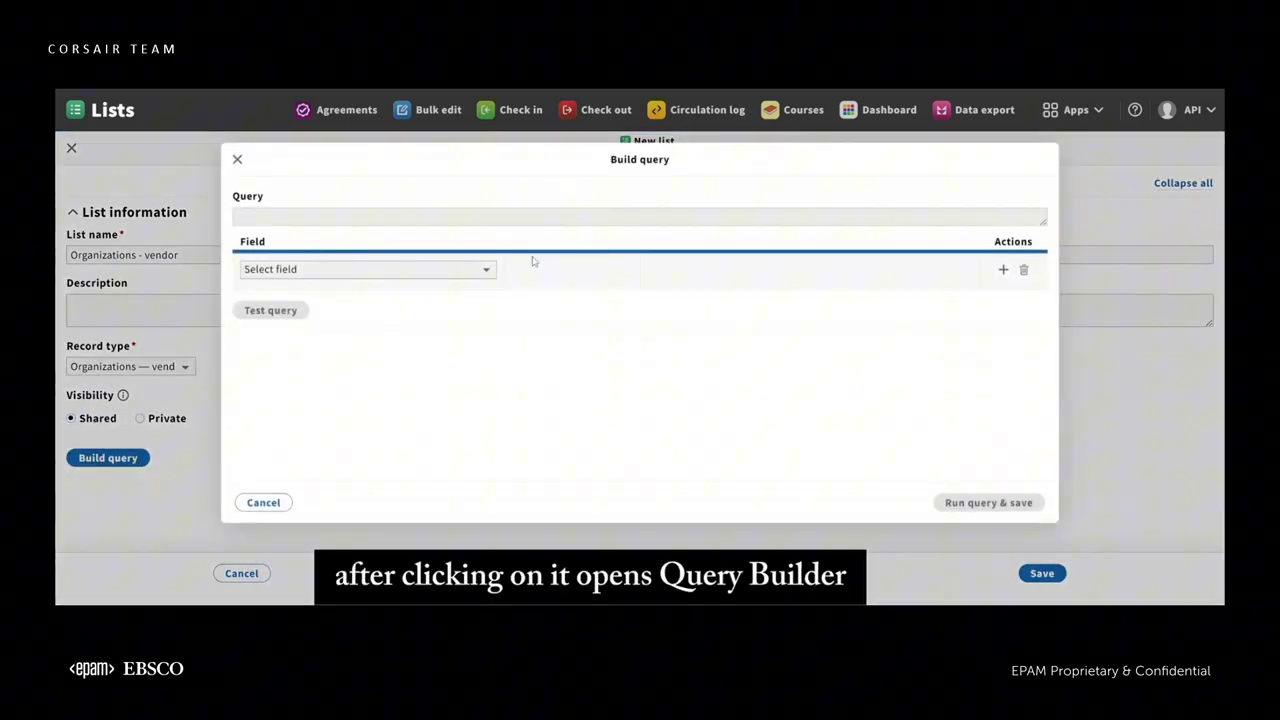
left_click(311, 272)
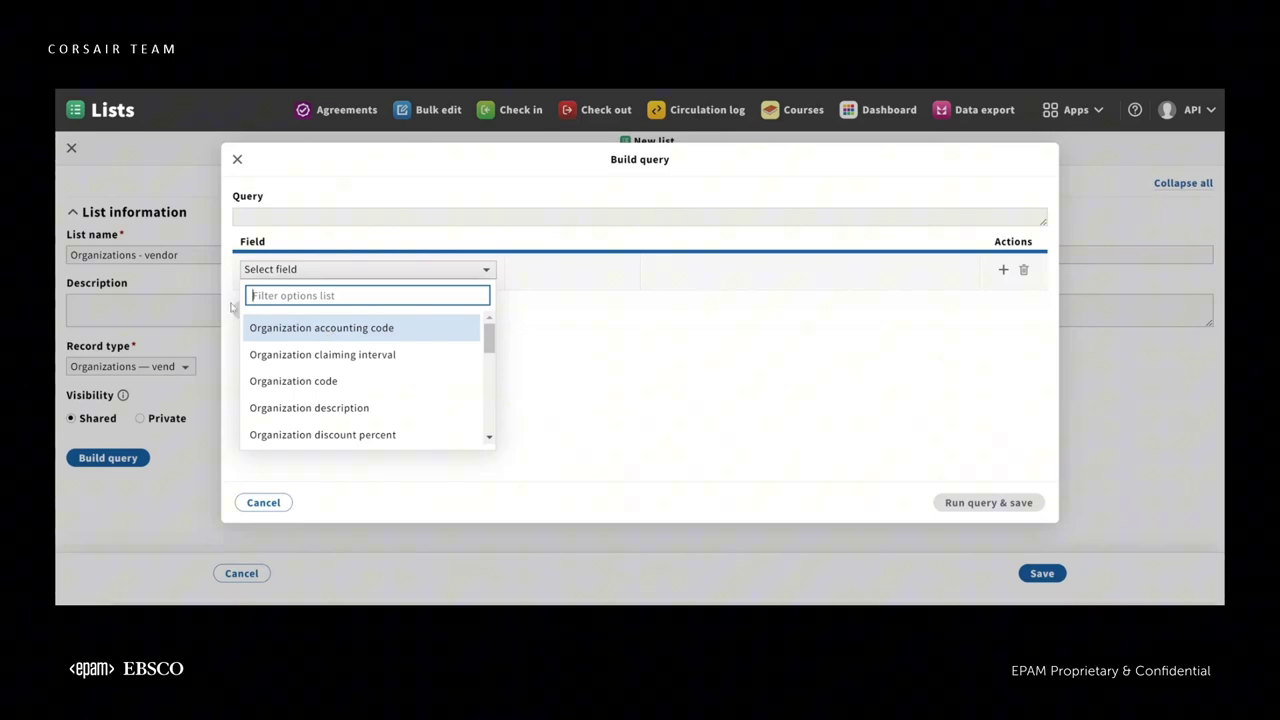
scroll(342, 329, "down", 1)
scroll(342, 329, "down", 5)
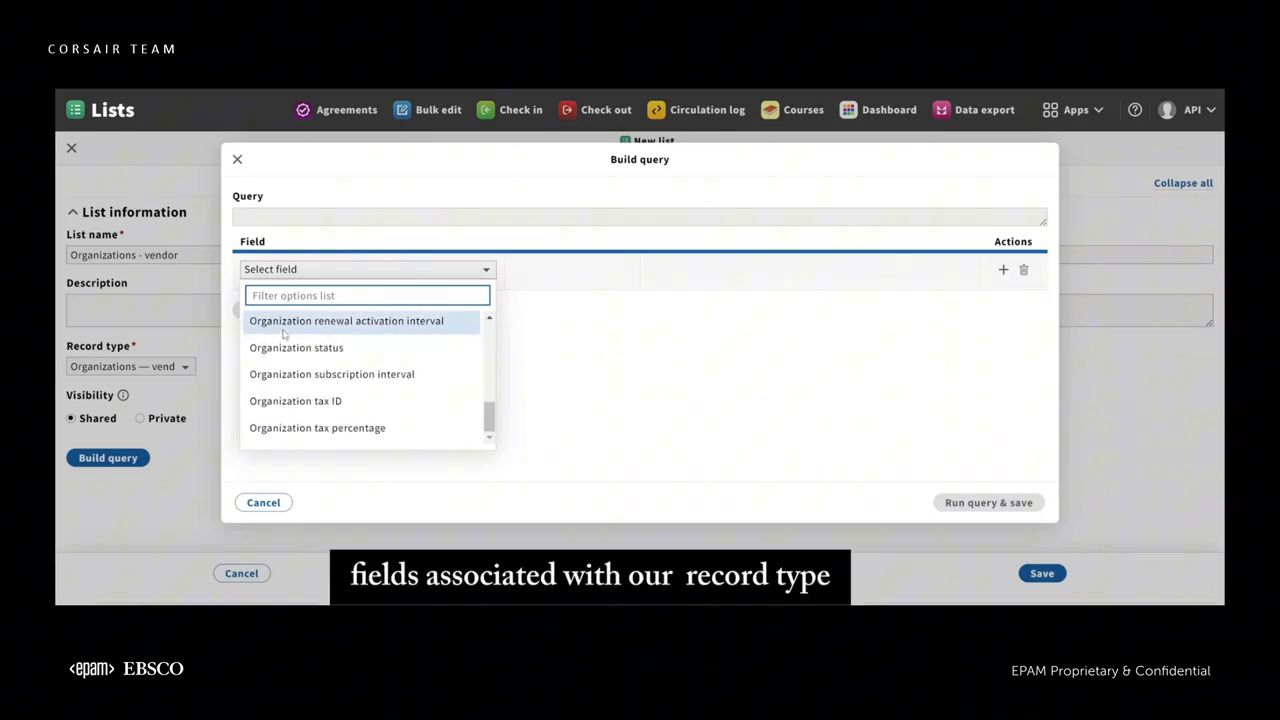
scroll(325, 335, "up", 6)
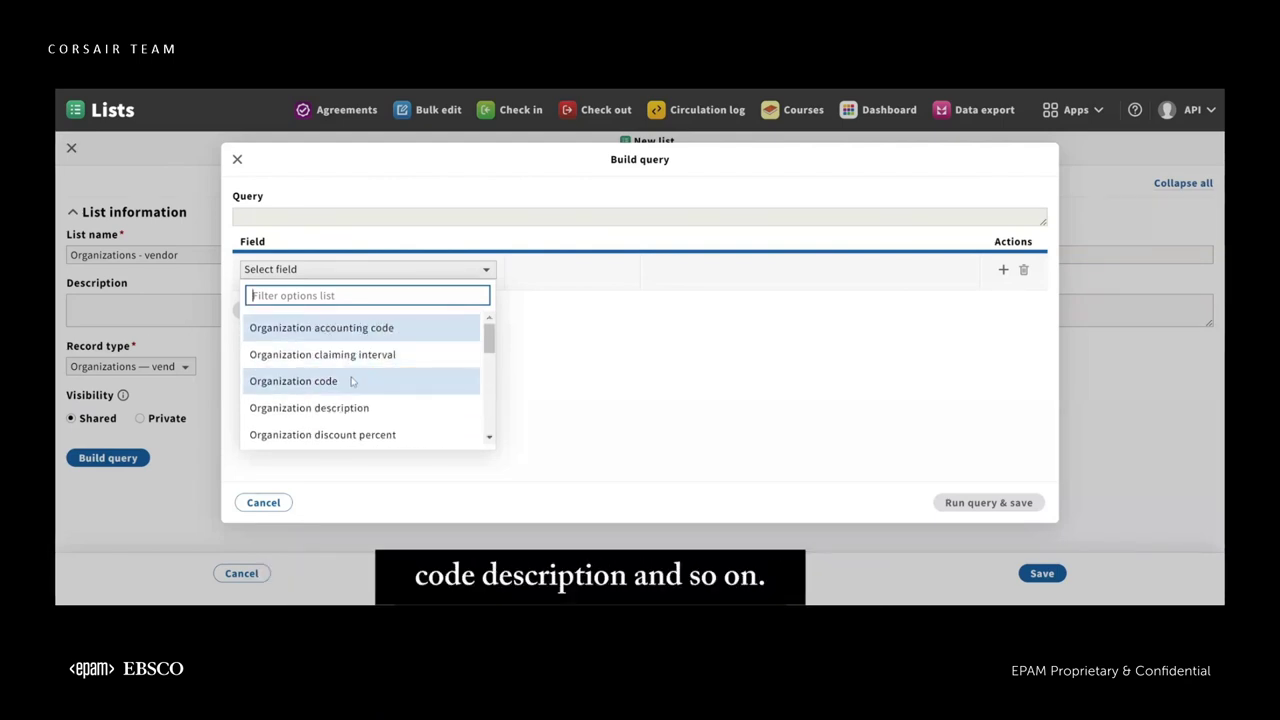
scroll(354, 382, "down", 10)
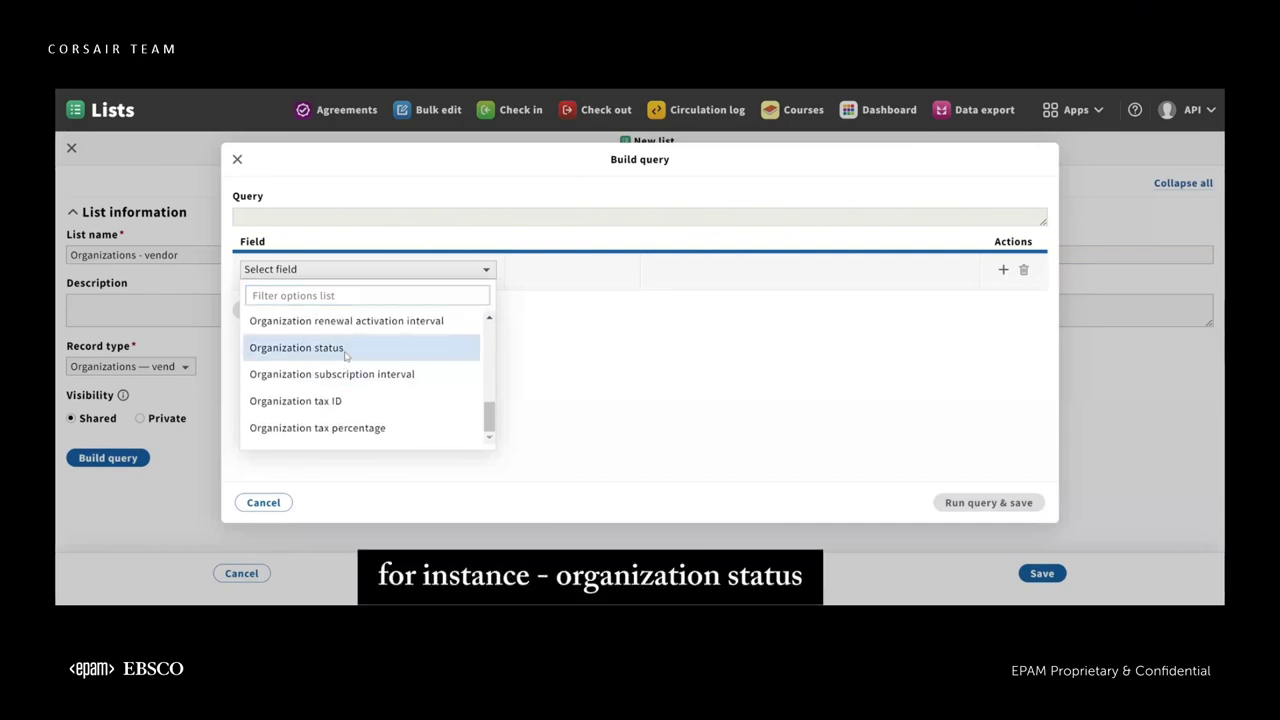
left_click(345, 348)
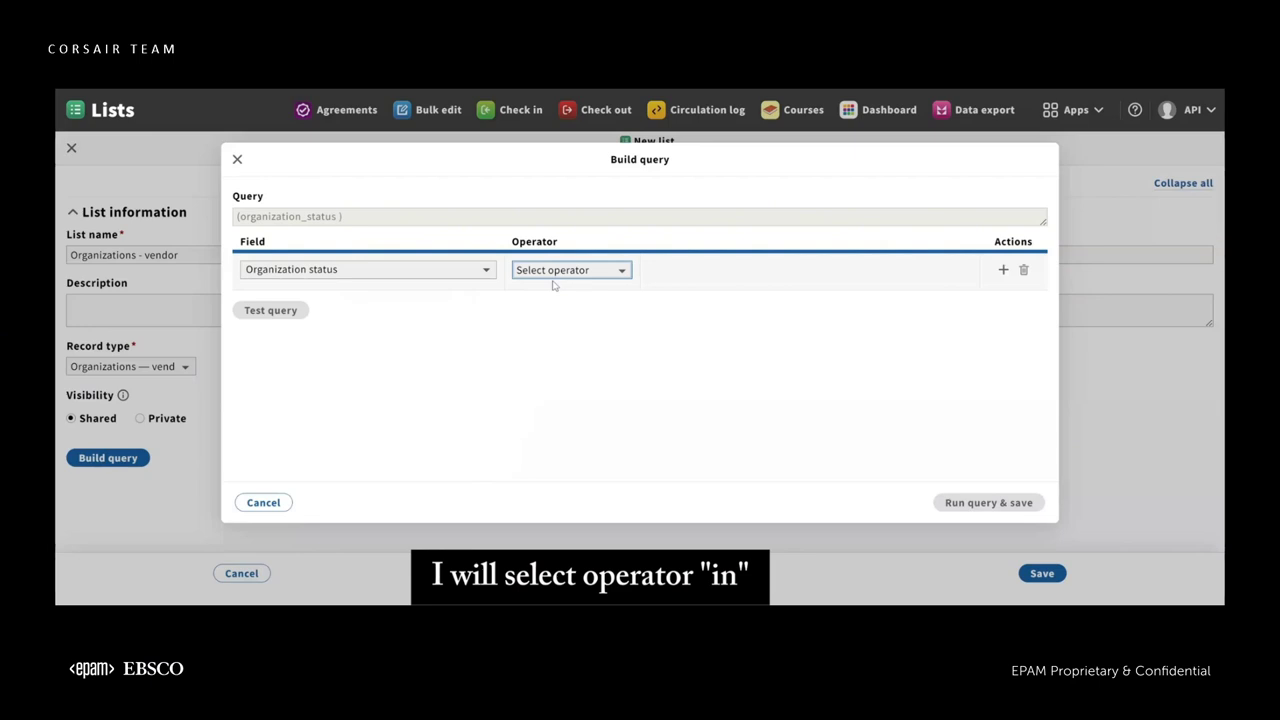
Complete the Organization status condition with the operator in and the values Active and Inactive, and test the query.
left_click(560, 272)
left_click(614, 297)
left_click(700, 272)
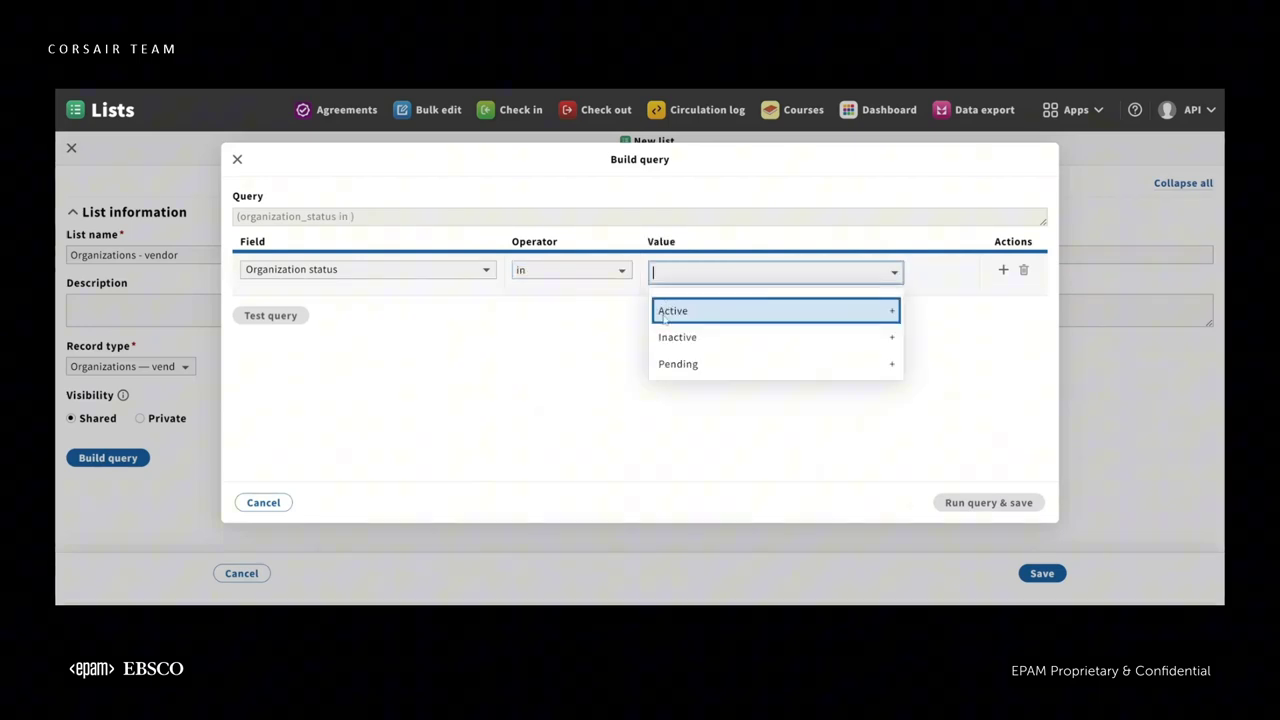
left_click(672, 311)
left_click(676, 338)
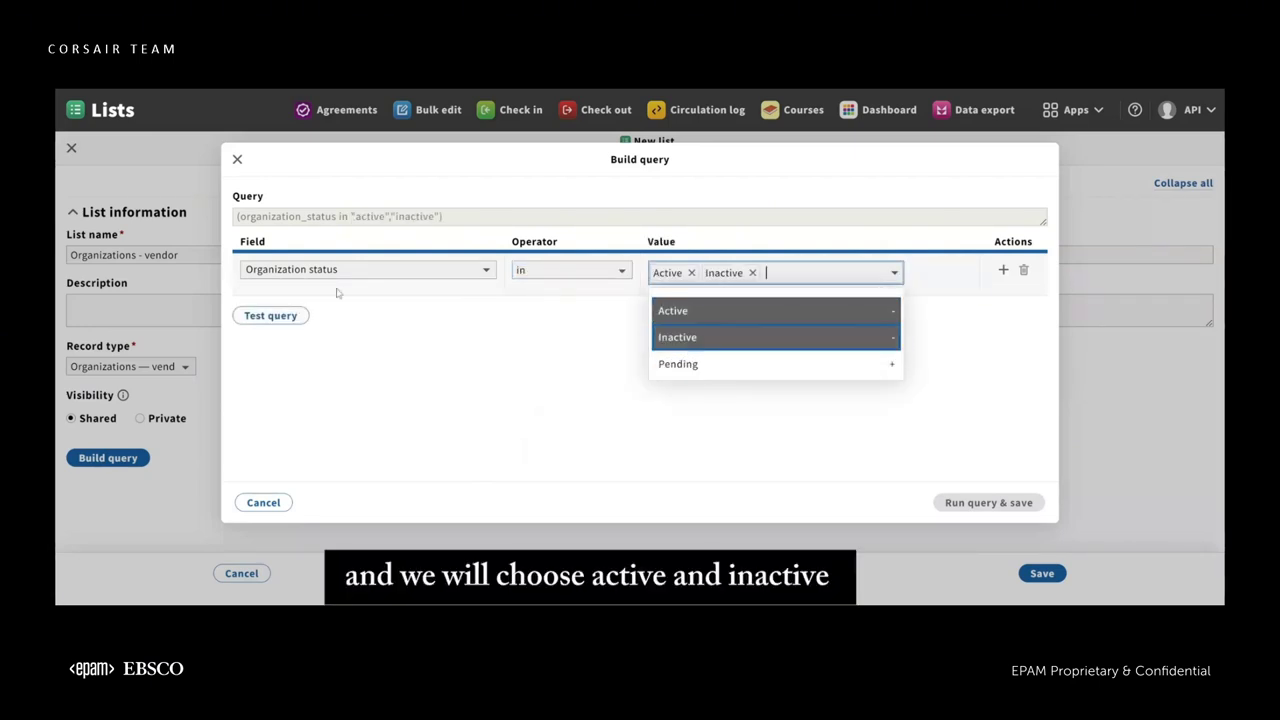
left_click(448, 317)
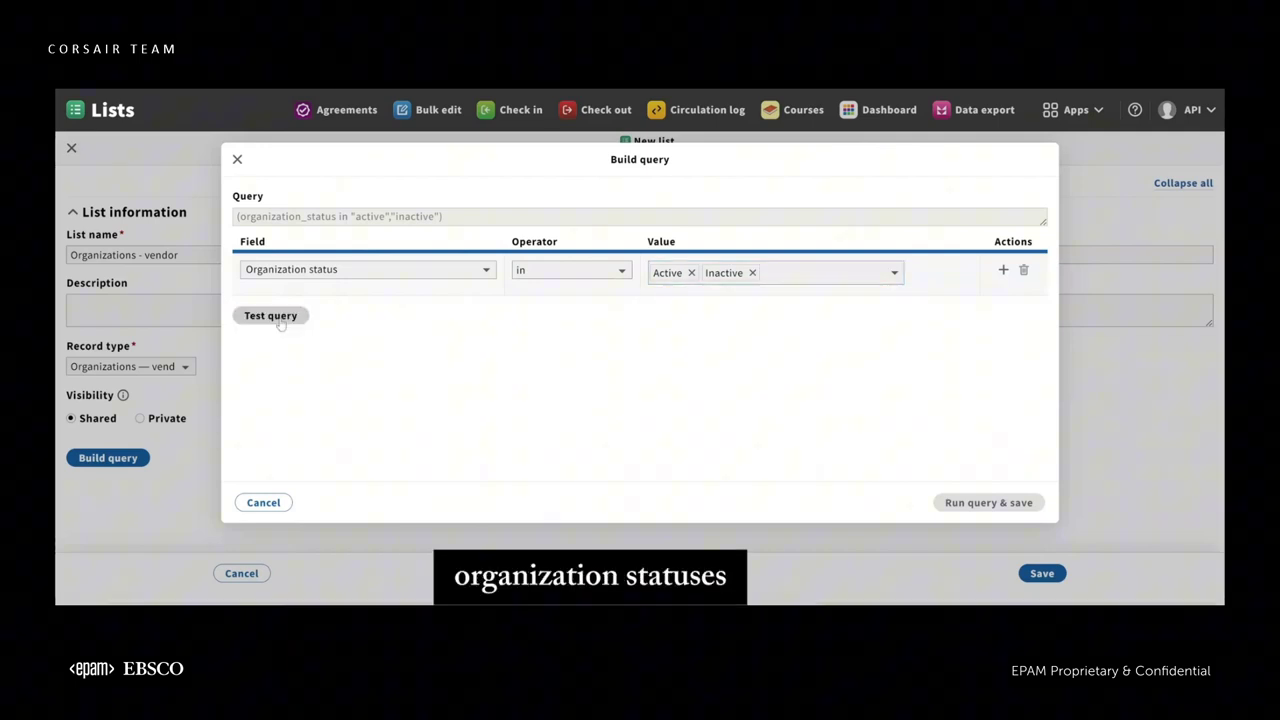
left_click(283, 314)
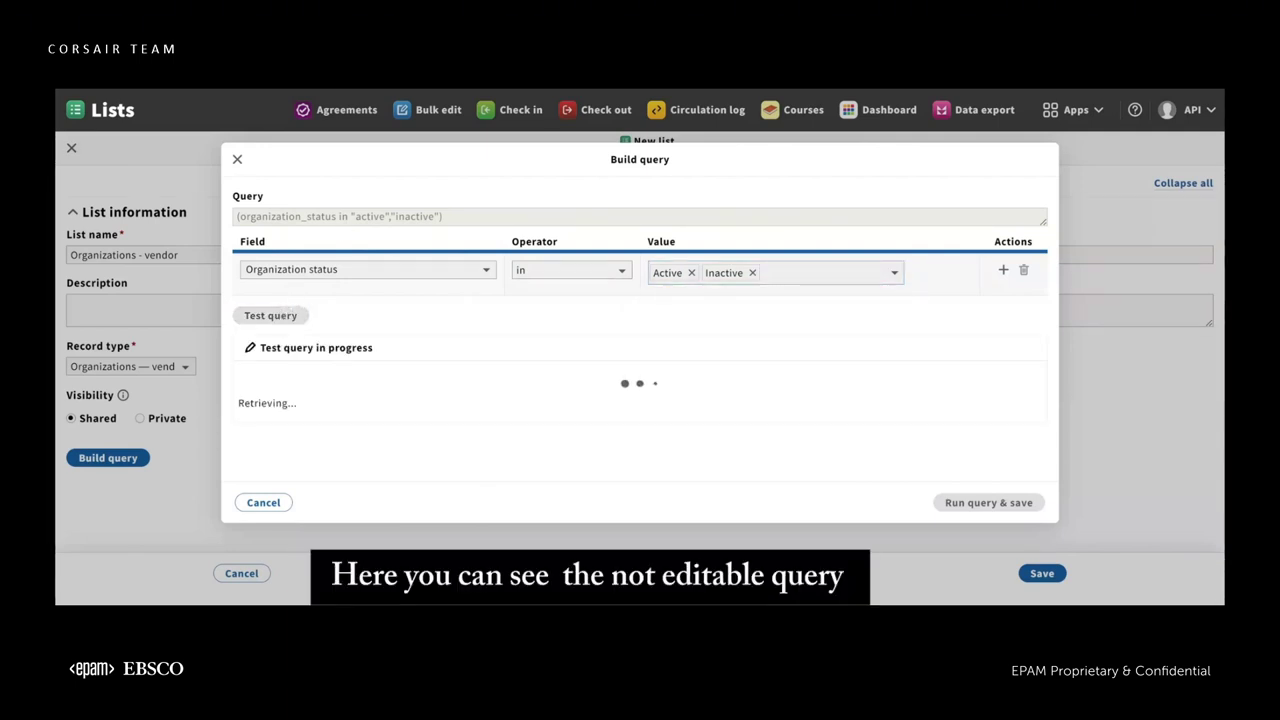
Check the generated query text and the test's record count, and run and save the query.
left_click_drag(443, 216, 232, 222)
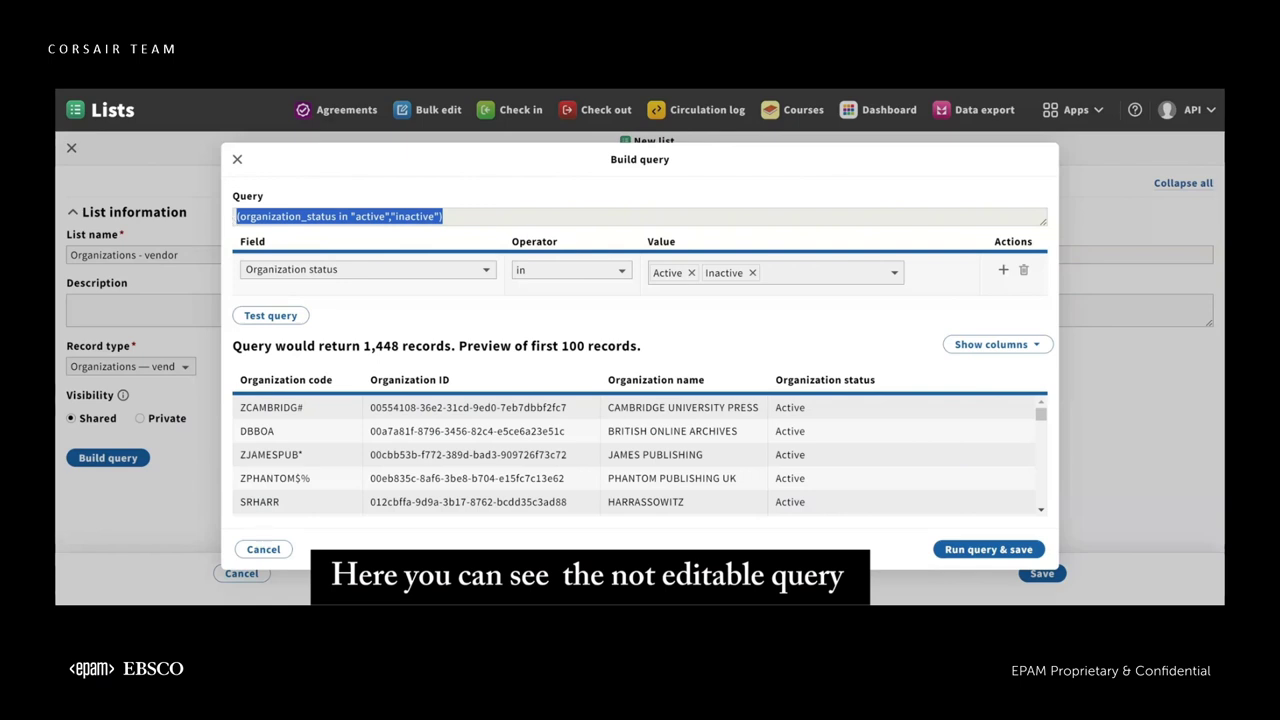
left_click(476, 204)
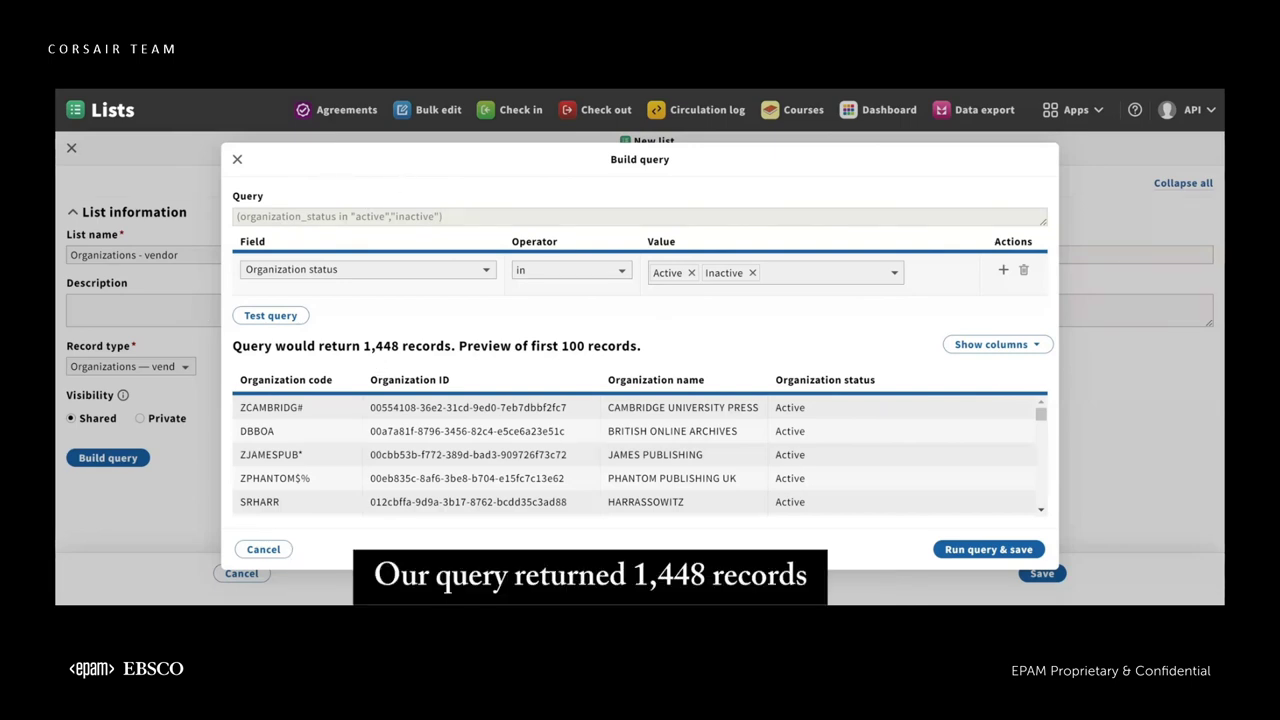
left_click_drag(250, 345, 445, 345)
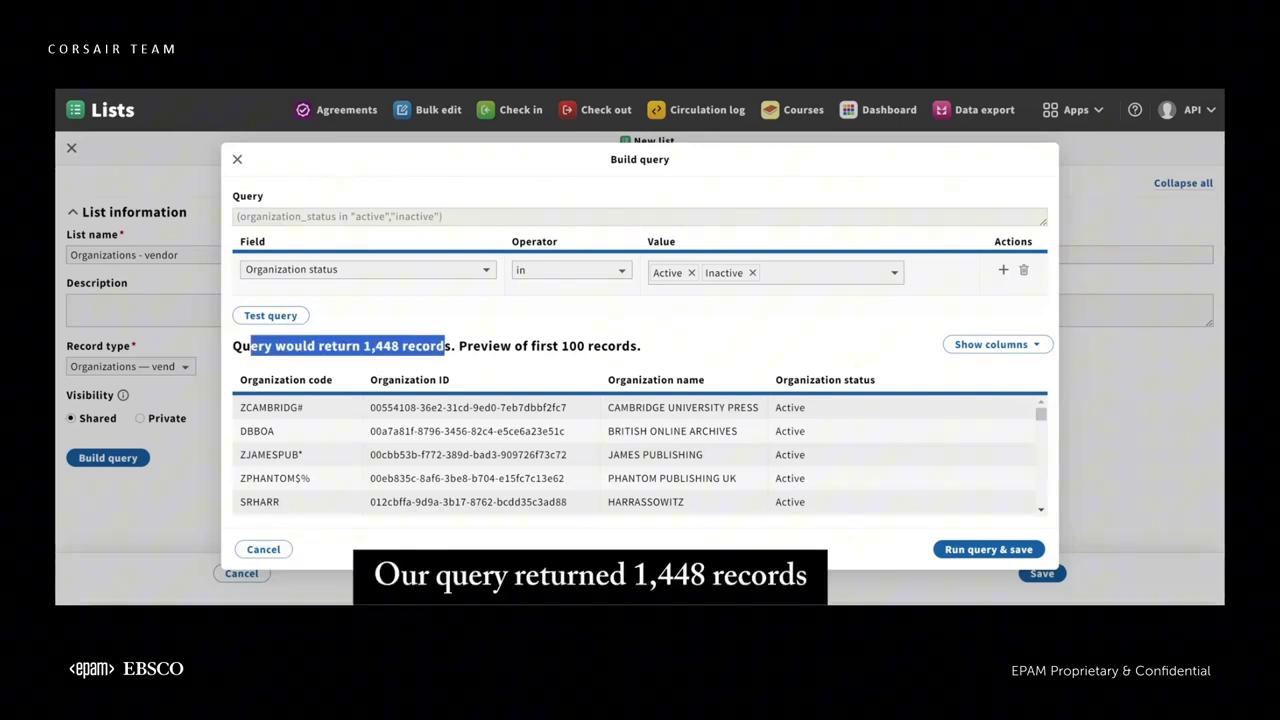
left_click(481, 330)
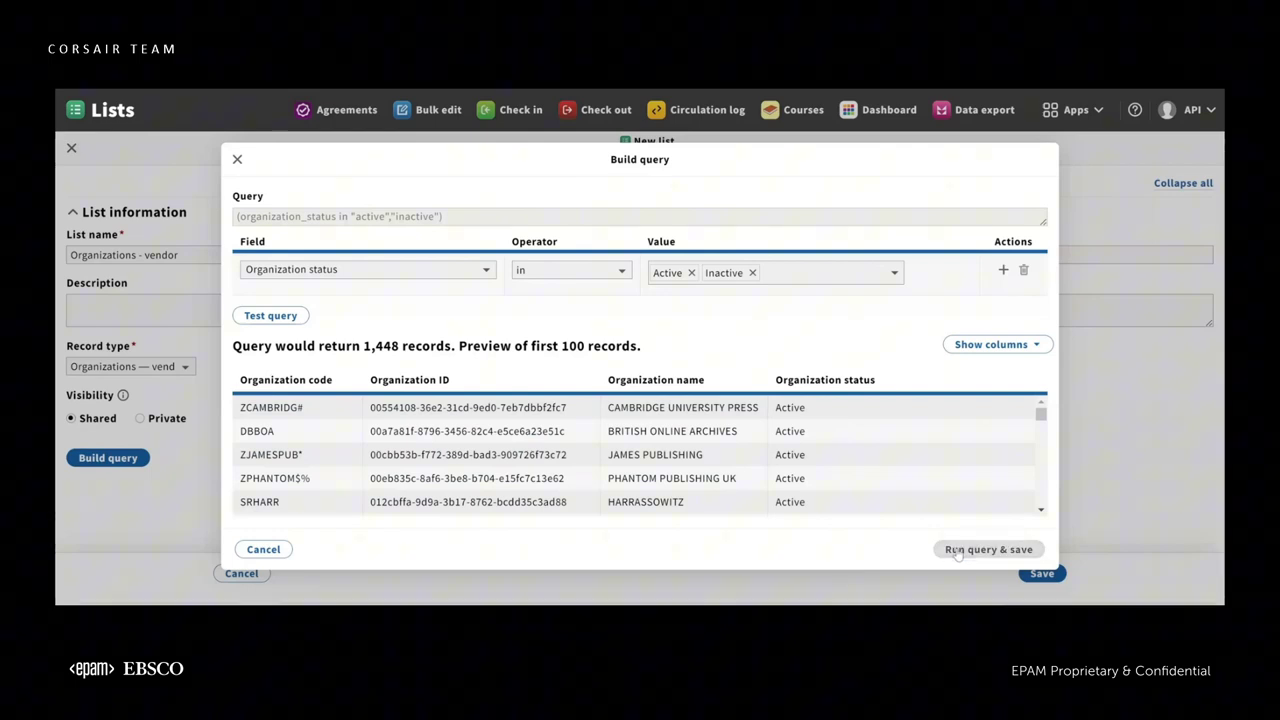
left_click(957, 550)
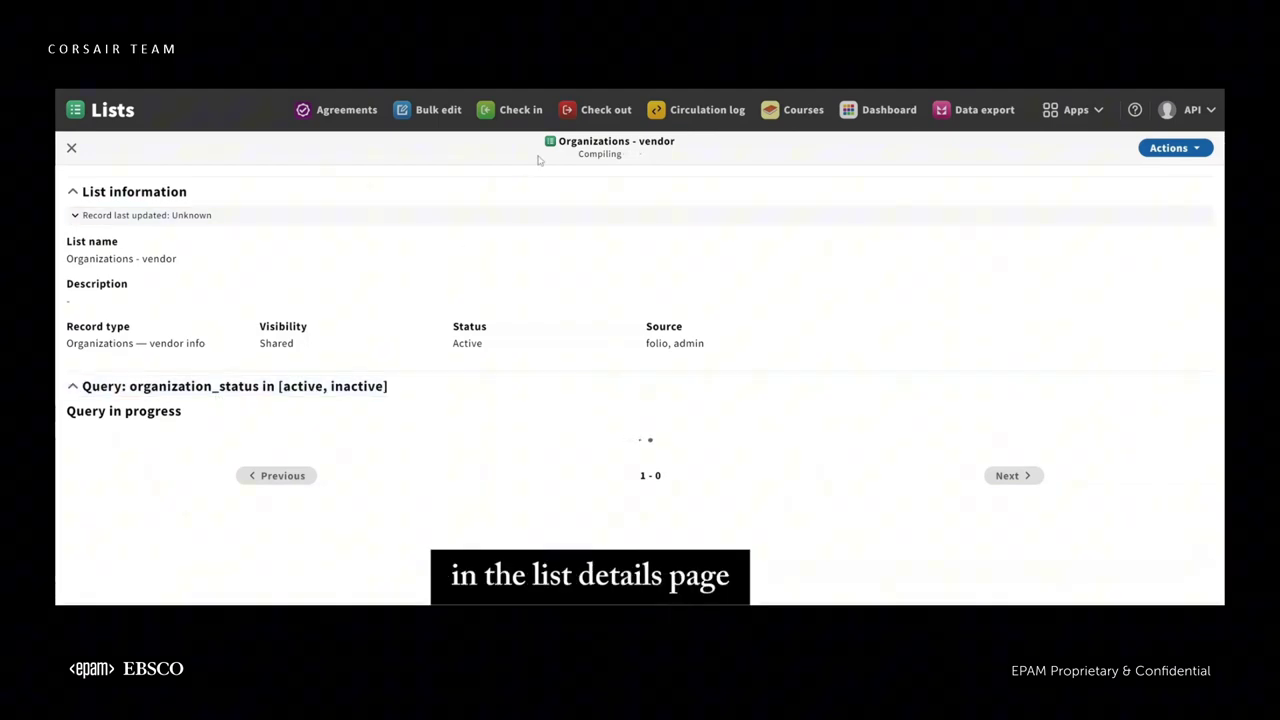
Check the list's compile status, view the updated list, and examine the Organization status column on the first page of records.
left_click_drag(549, 163, 651, 158)
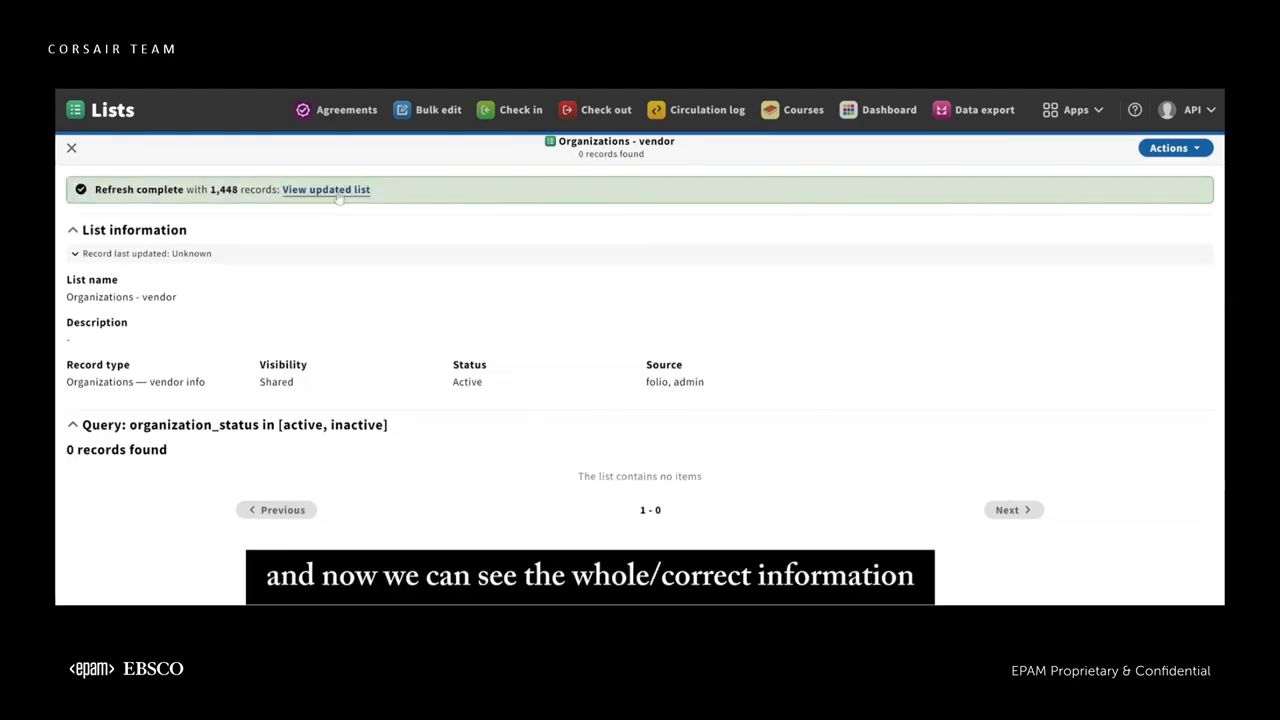
left_click(338, 191)
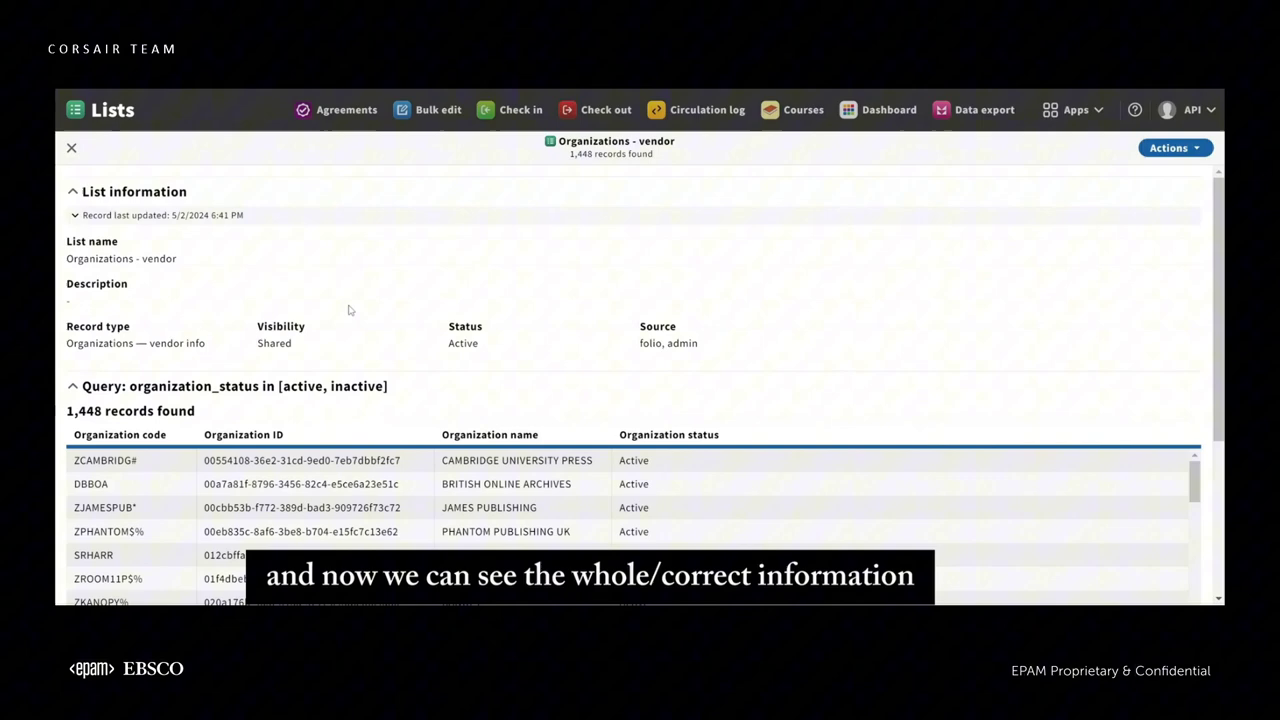
scroll(670, 313, "down", 3)
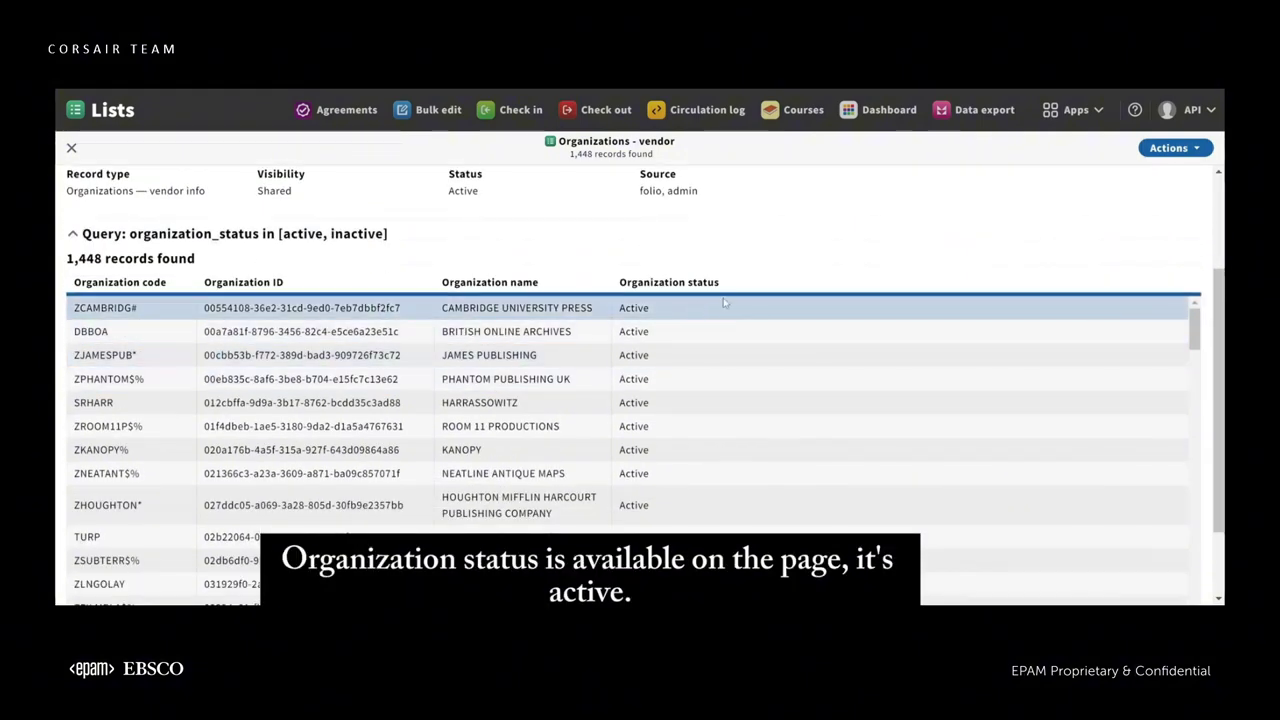
left_click_drag(721, 283, 637, 284)
scroll(632, 355, "down", 4)
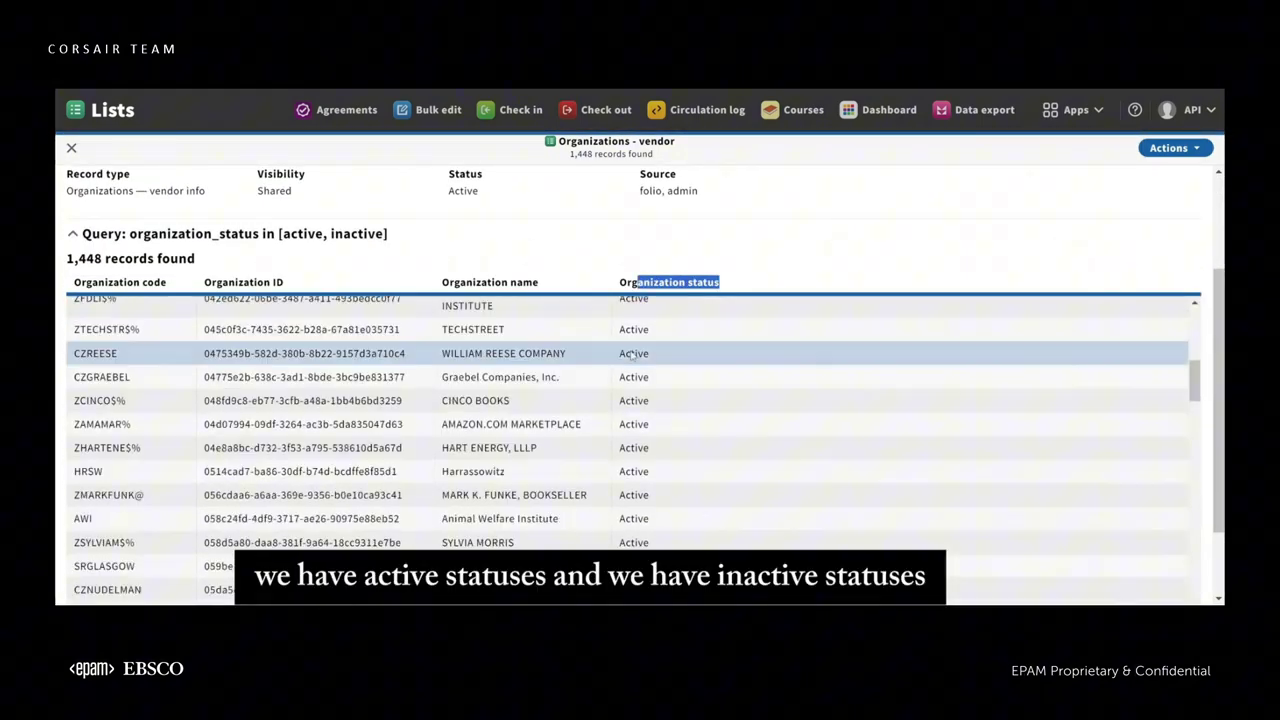
scroll(632, 355, "down", 10)
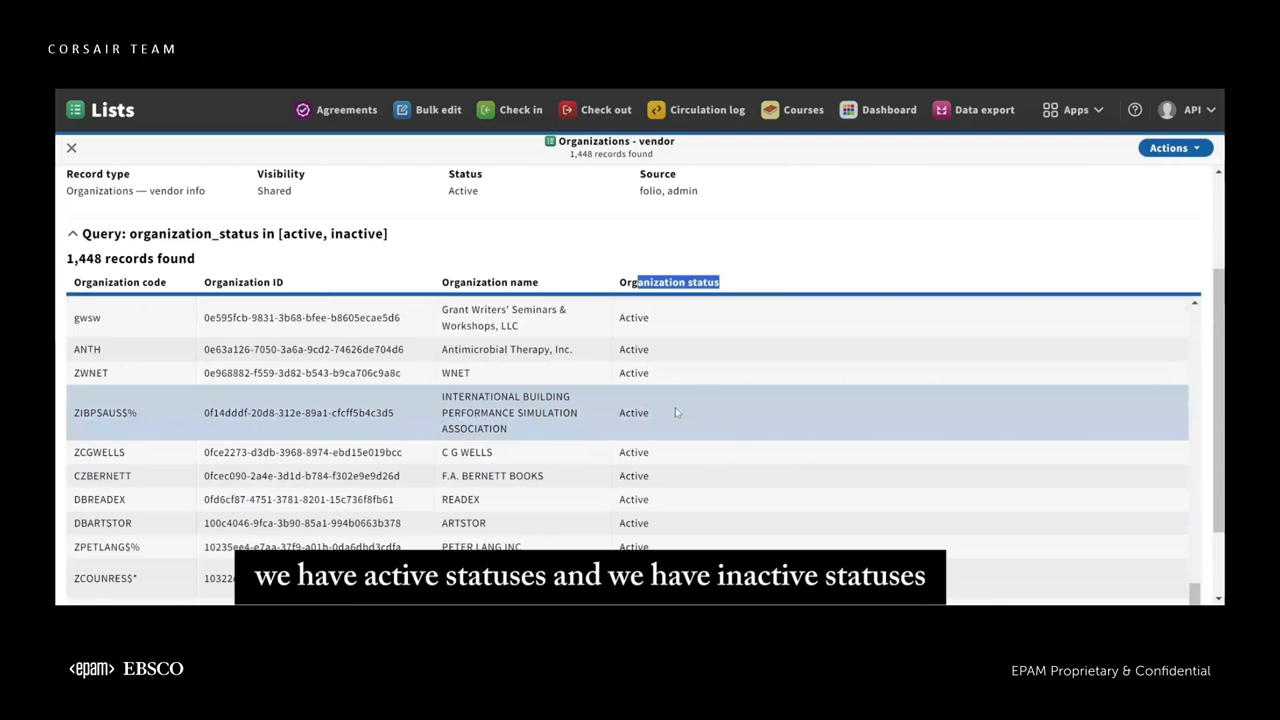
scroll(675, 412, "down", 2)
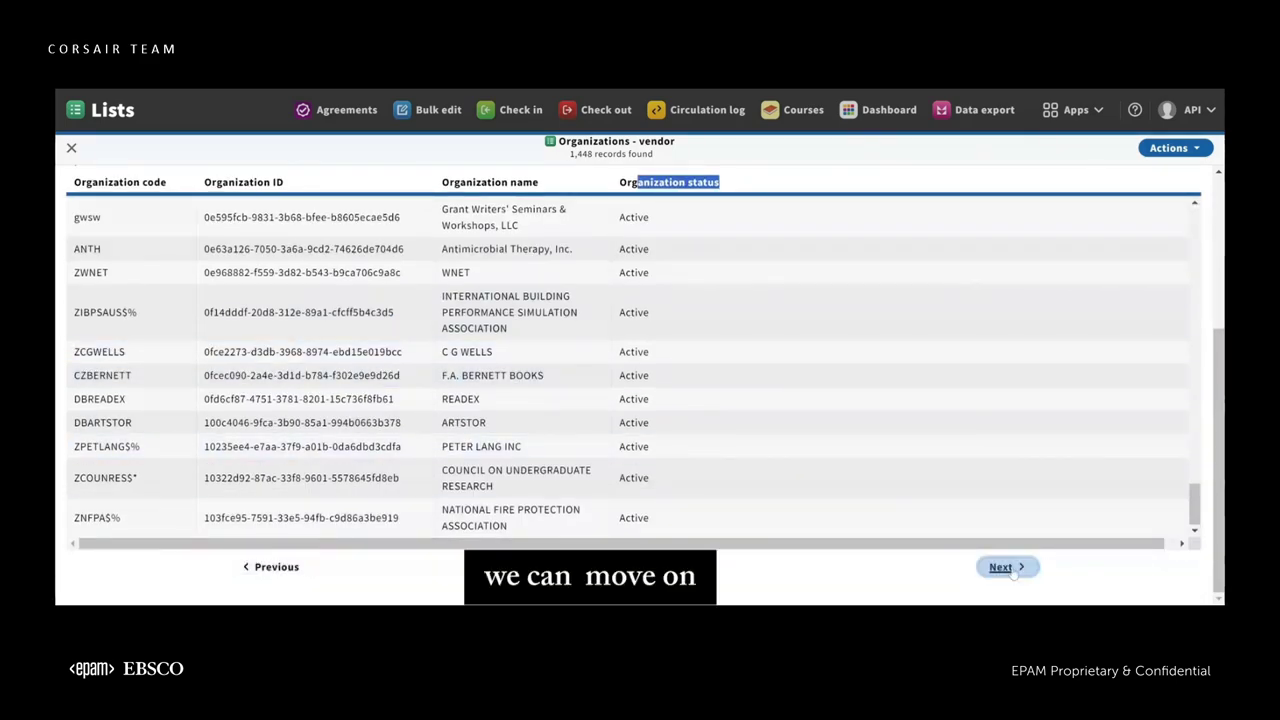
Page forward through the record table to check more organization statuses, and return to the list information.
scroll(918, 529, "down", 5)
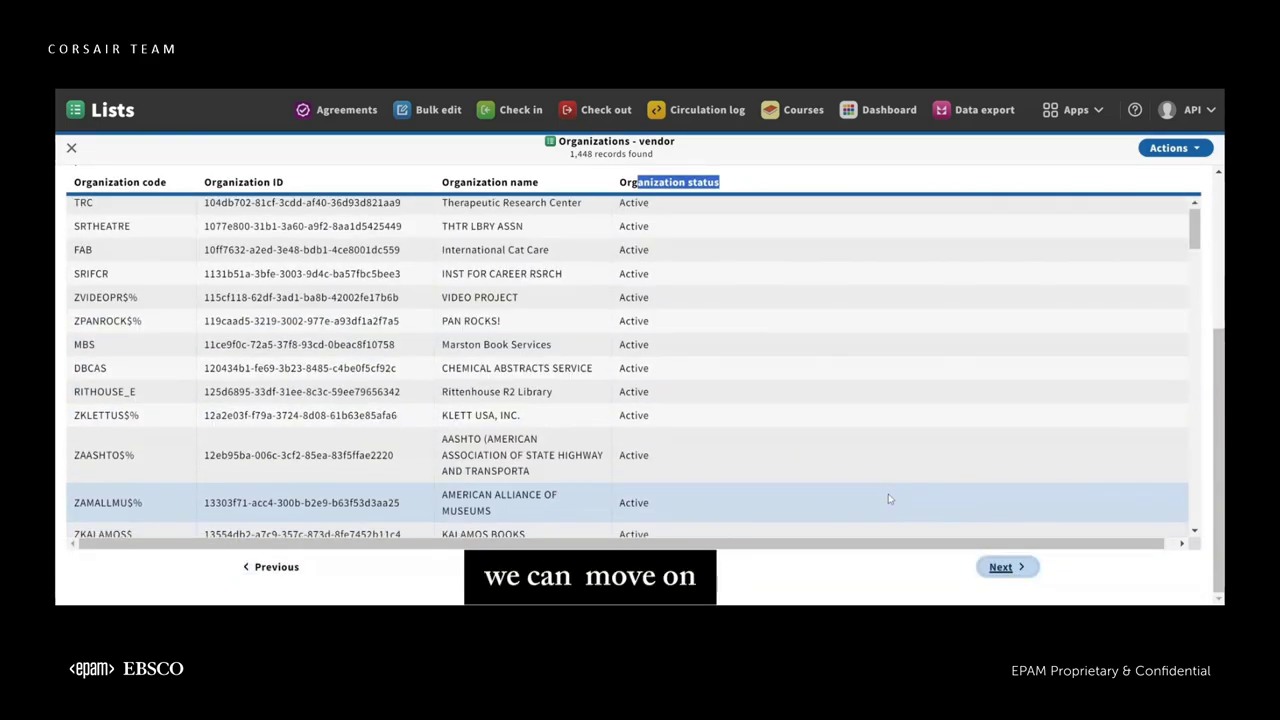
scroll(918, 529, "down", 10)
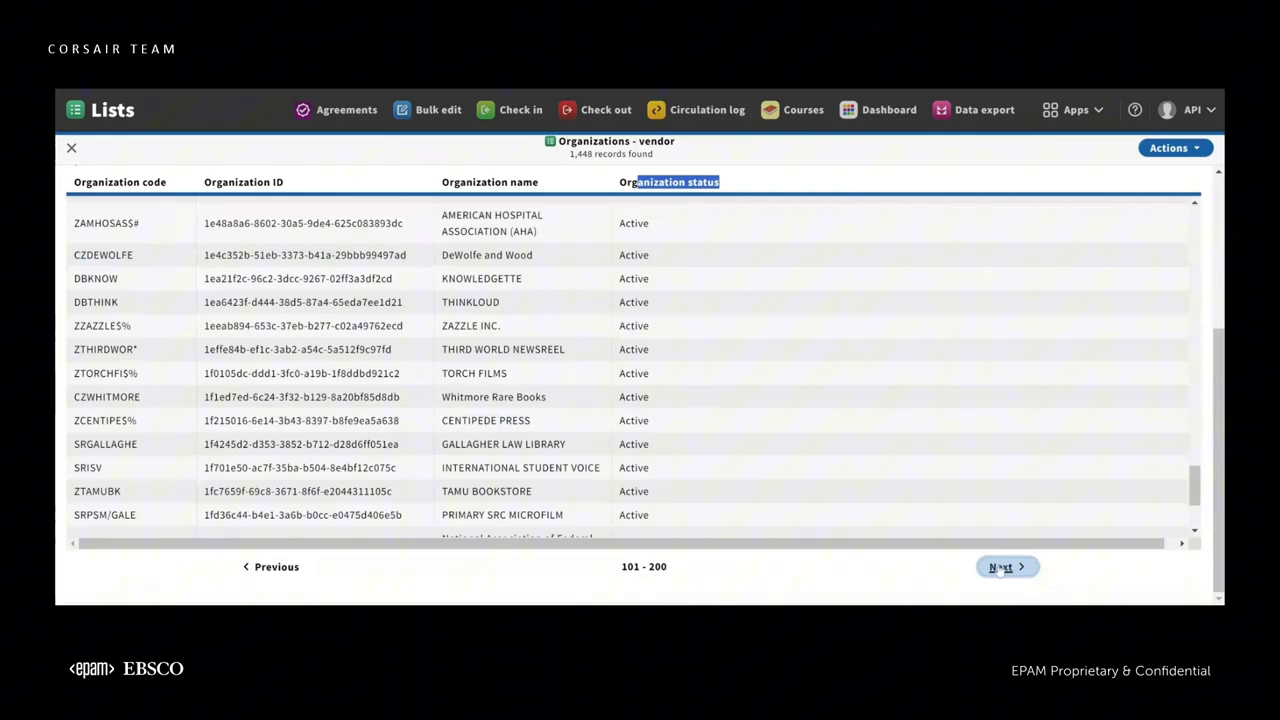
scroll(881, 437, "down", 15)
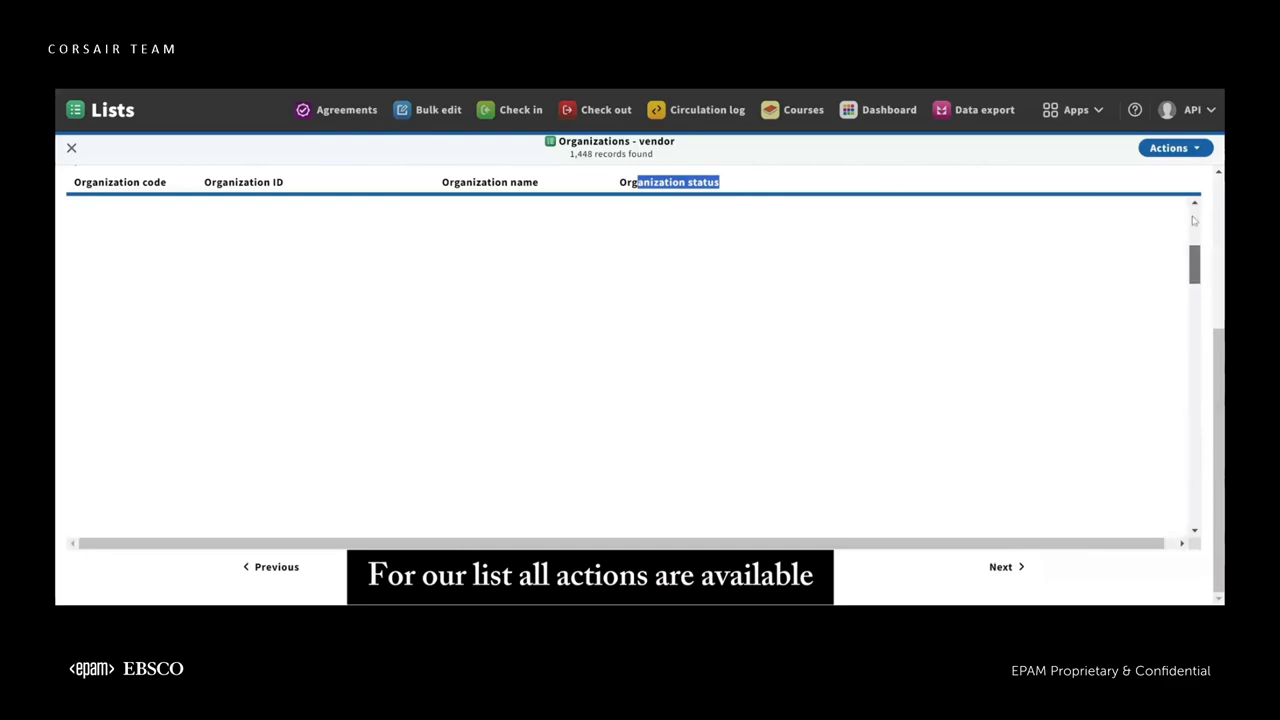
scroll(894, 327, "up", 3)
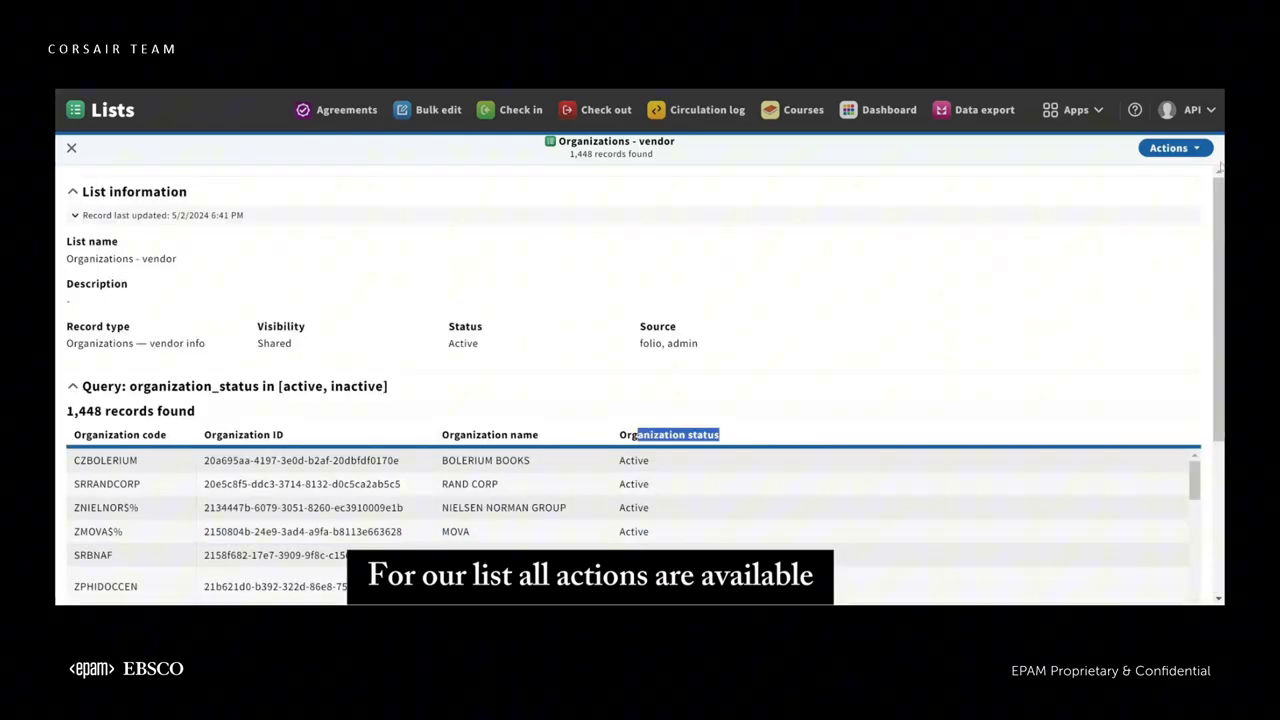
Review the Organizations - vendor list's available actions and its editable query, leave both unchanged, and return to the lists overview.
left_click(1175, 148)
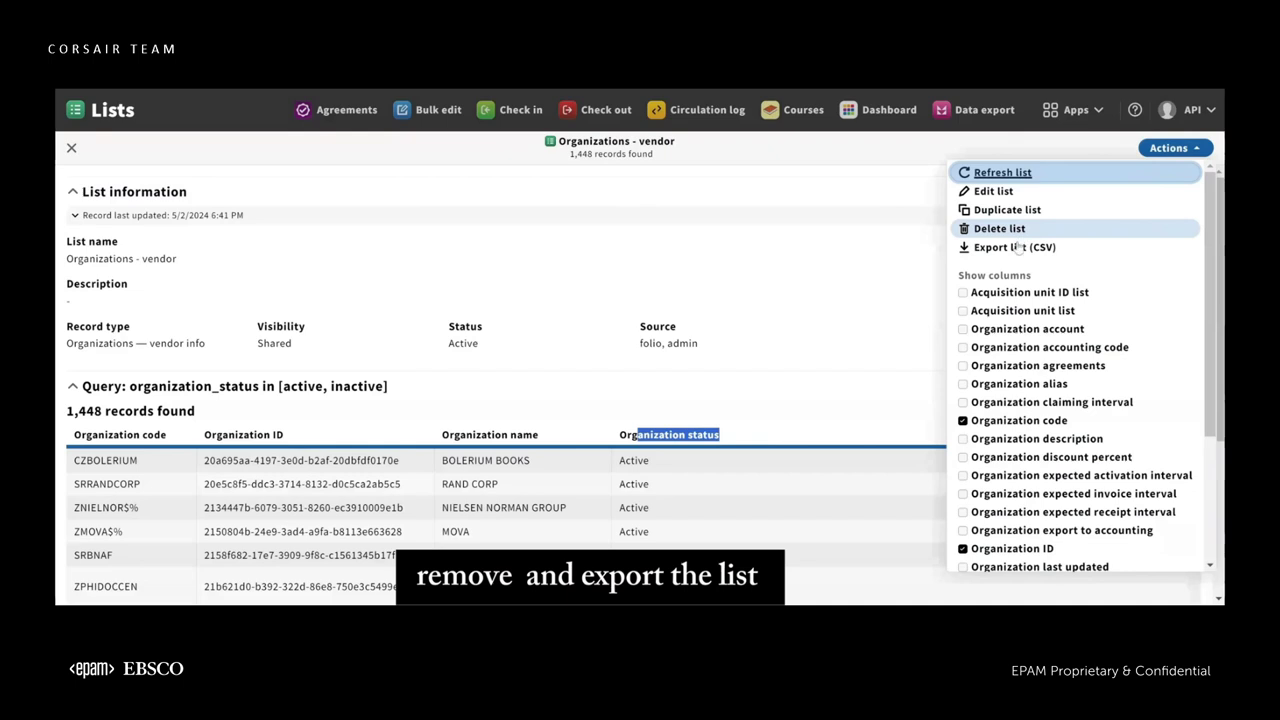
left_click(993, 191)
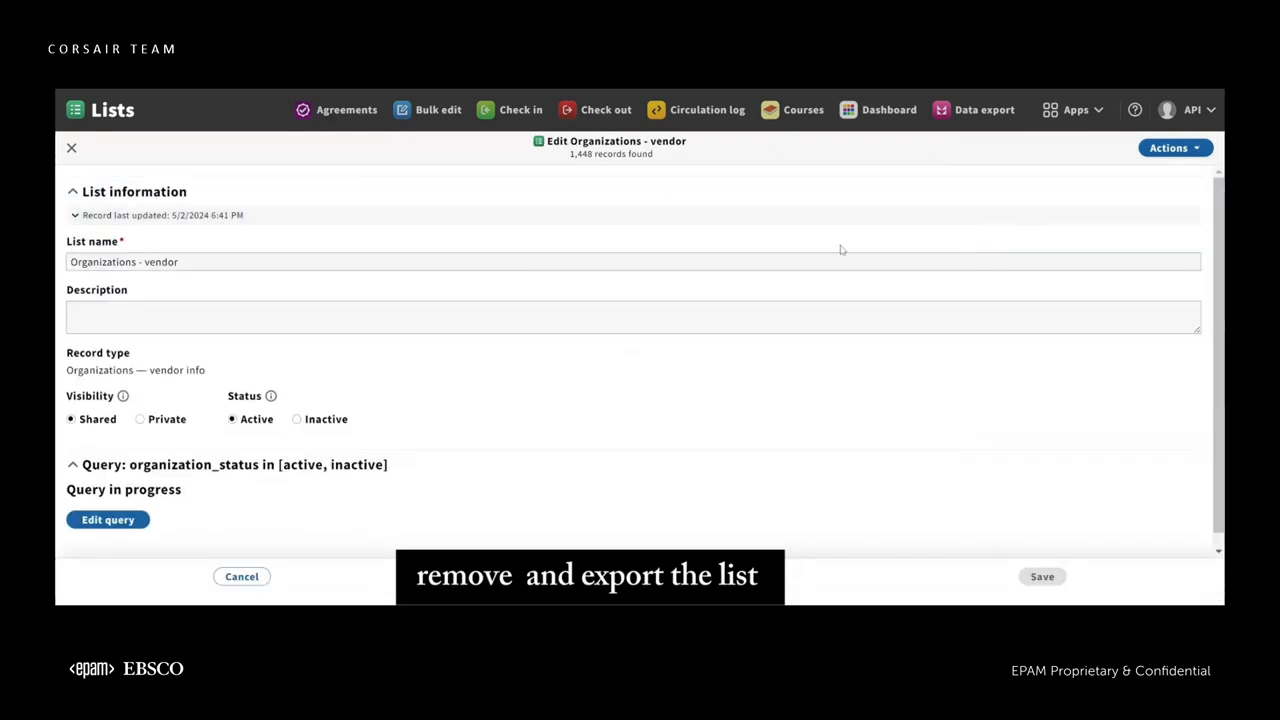
left_click(107, 519)
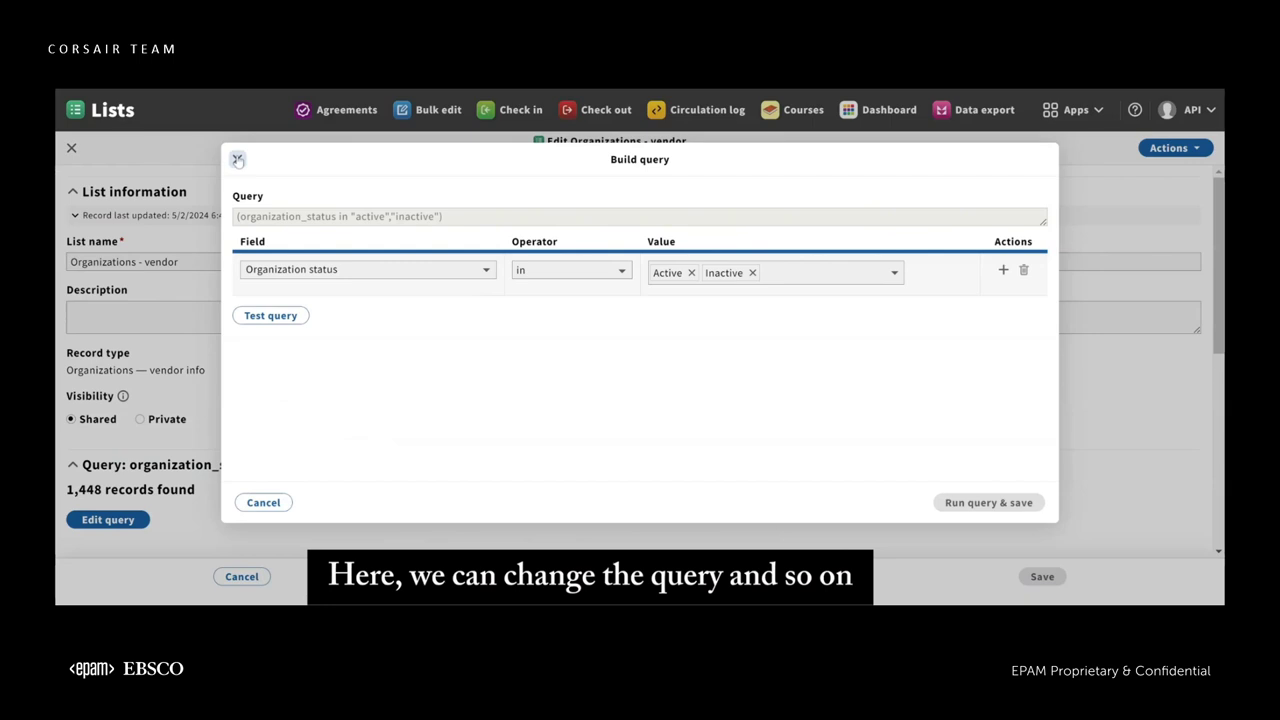
left_click(238, 159)
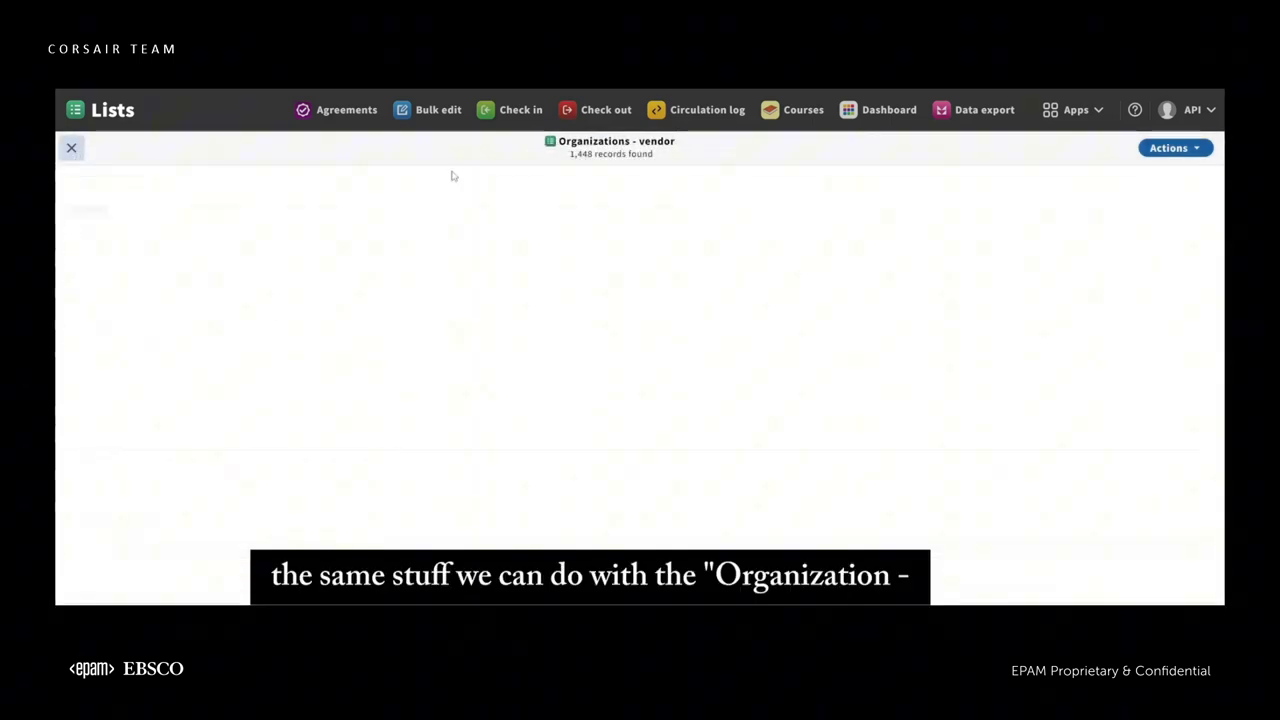
left_click(71, 147)
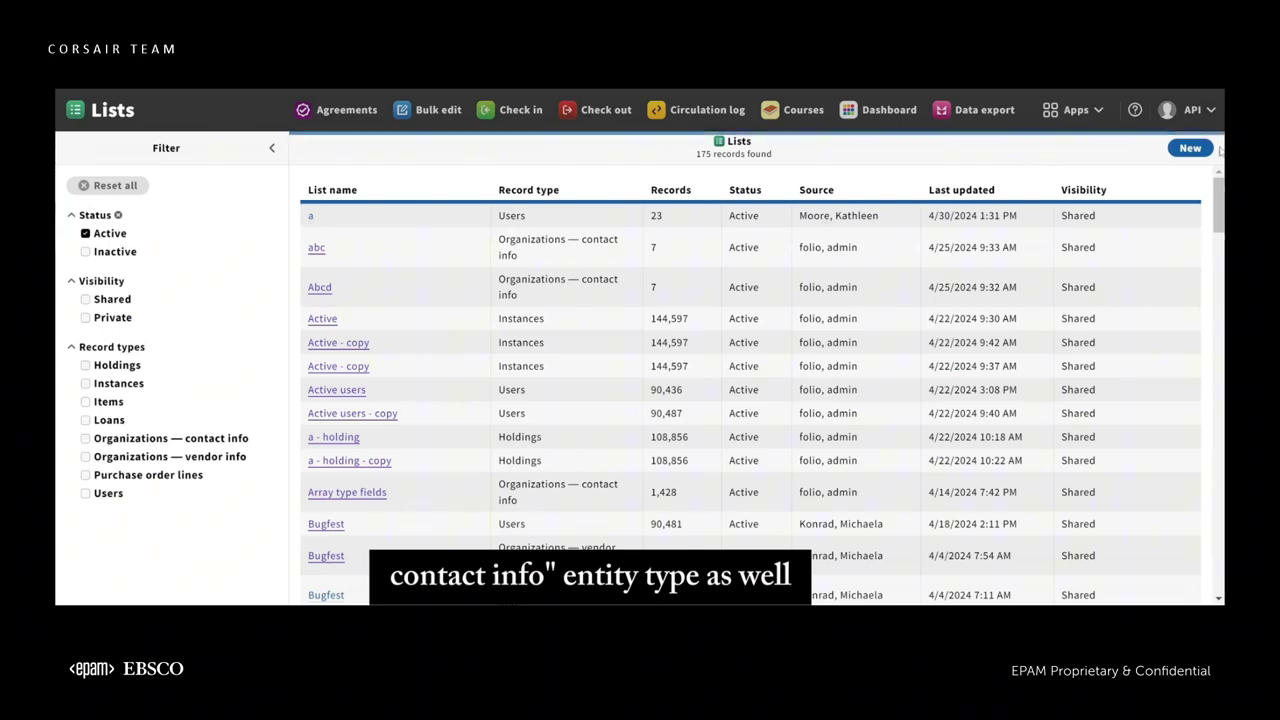
Start a new list named Organization - contacts with the record type Organizations — contact info.
left_click(1217, 148)
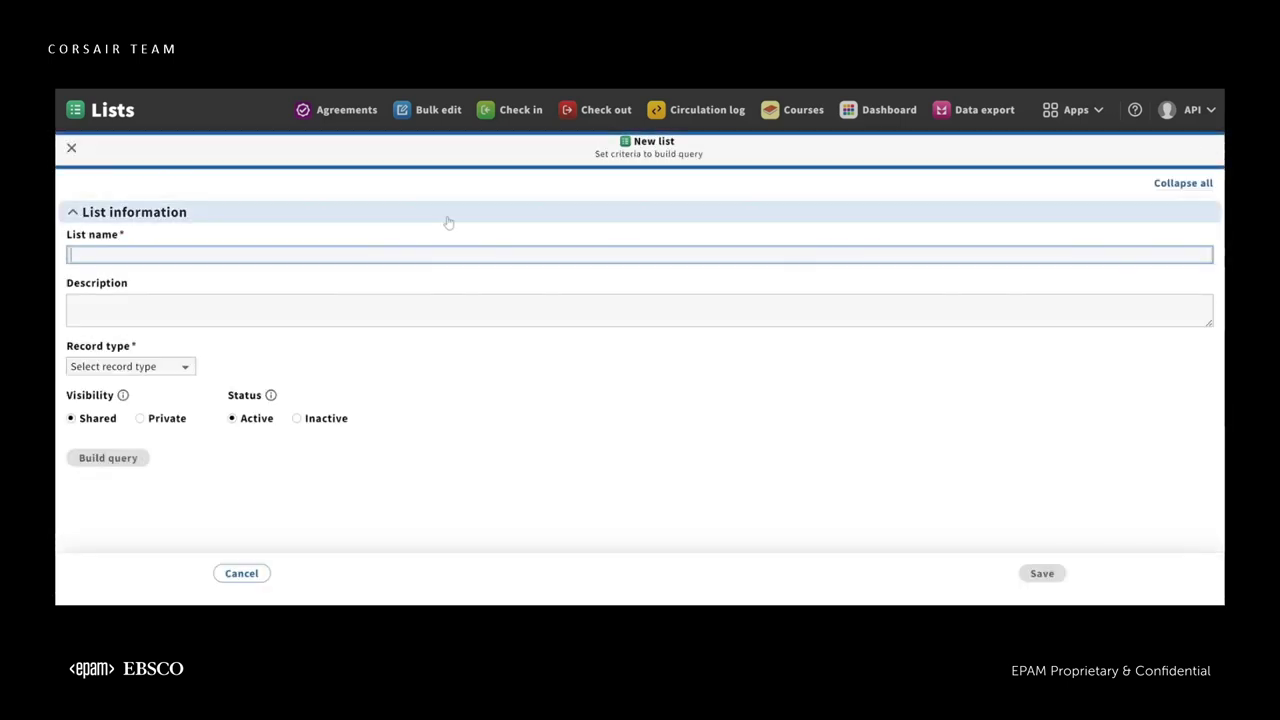
type("Organization - contacts")
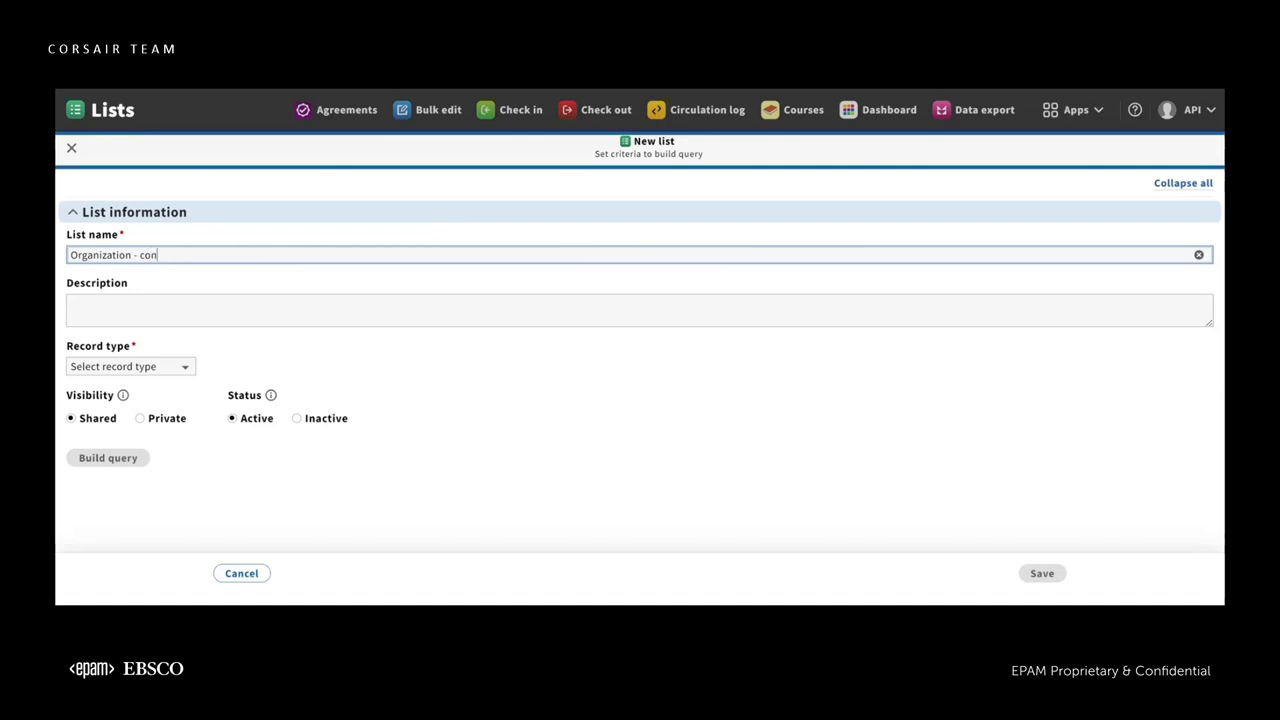
left_click(135, 366)
left_click(137, 380)
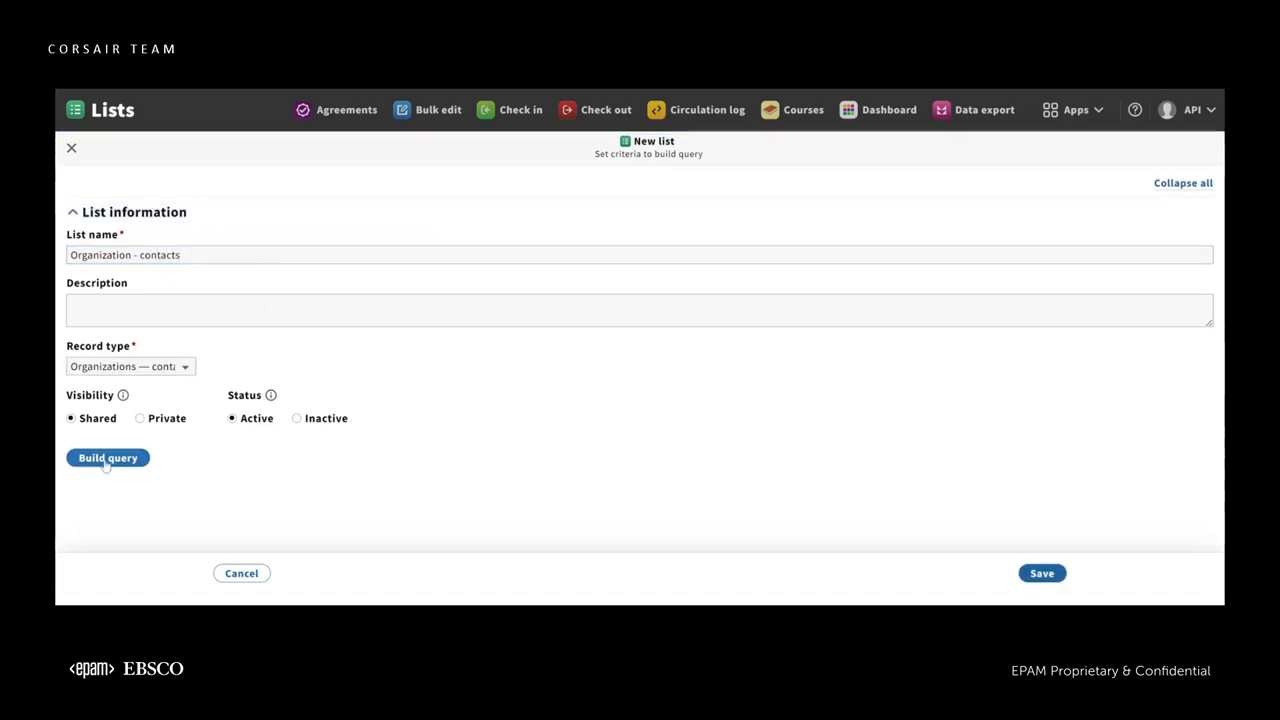
Start building the list's query, review the queryable organization fields, and choose Organization code as the condition's field.
left_click(108, 457)
left_click(270, 275)
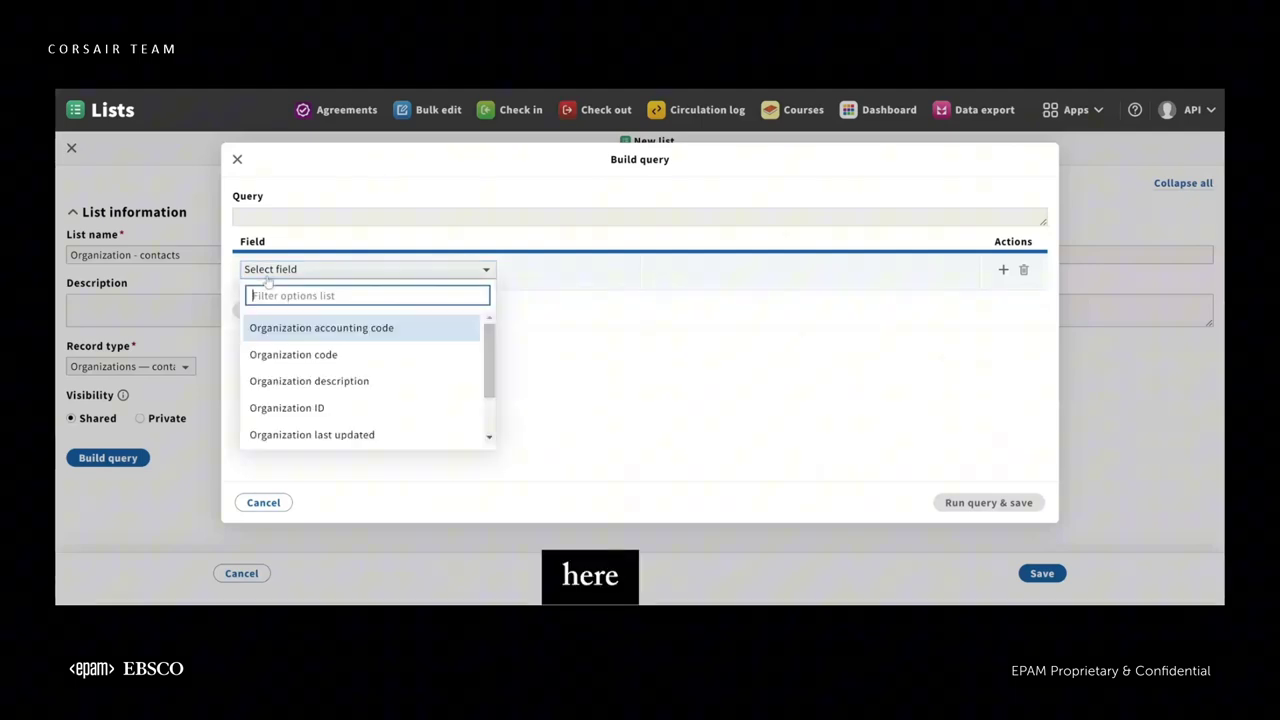
scroll(372, 377, "down", 1)
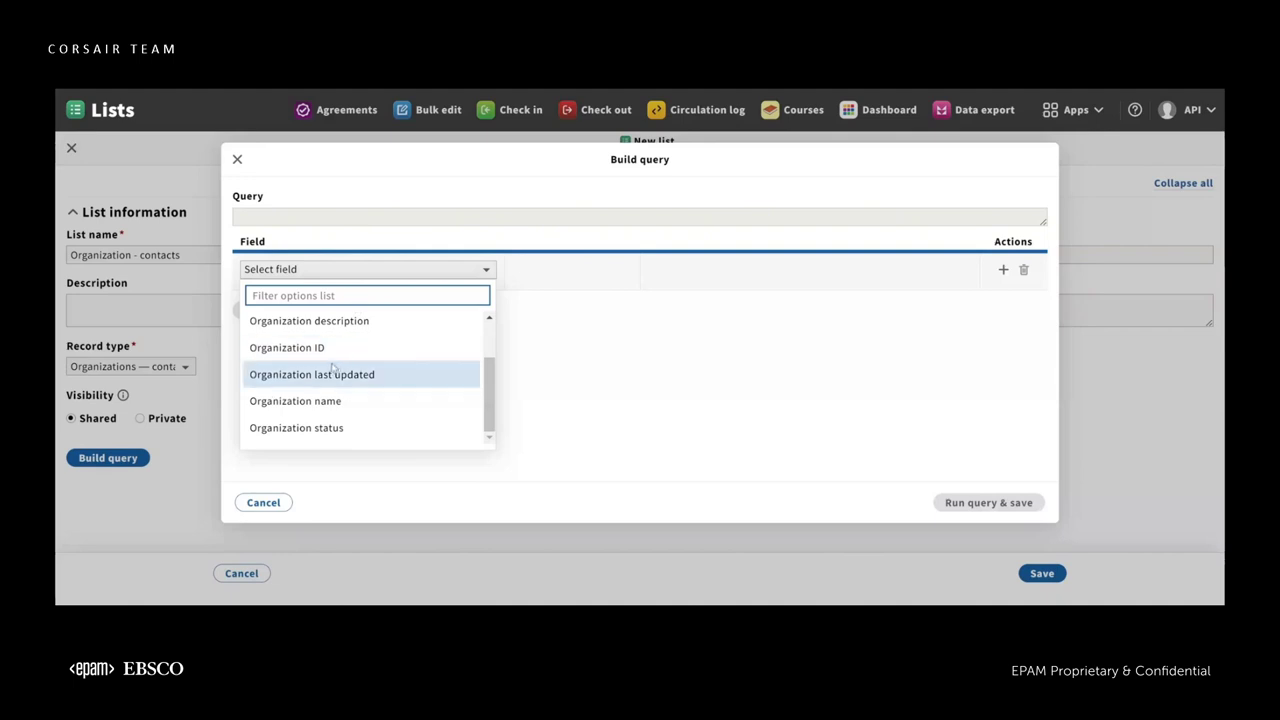
scroll(335, 362, "up", 1)
scroll(335, 362, "down", 1)
scroll(343, 365, "up", 1)
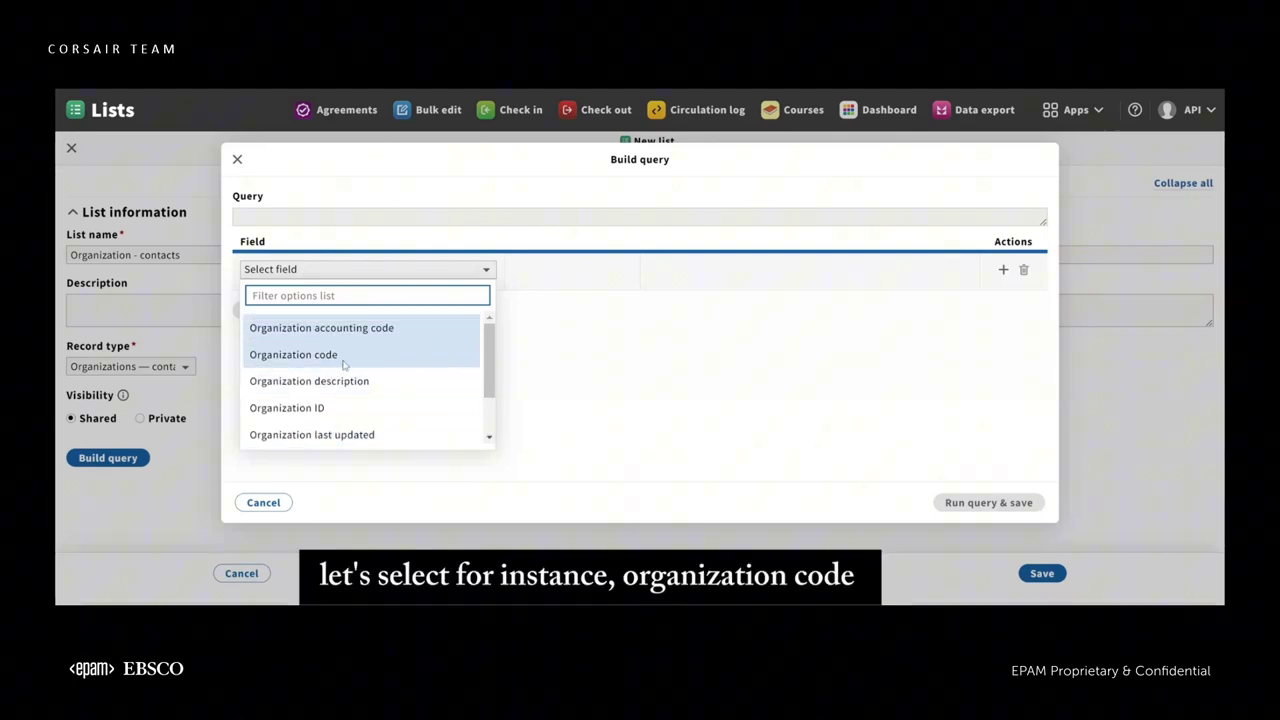
left_click(343, 362)
Complete the Organization code condition with the operator != and the value asd, and test the query.
left_click(563, 270)
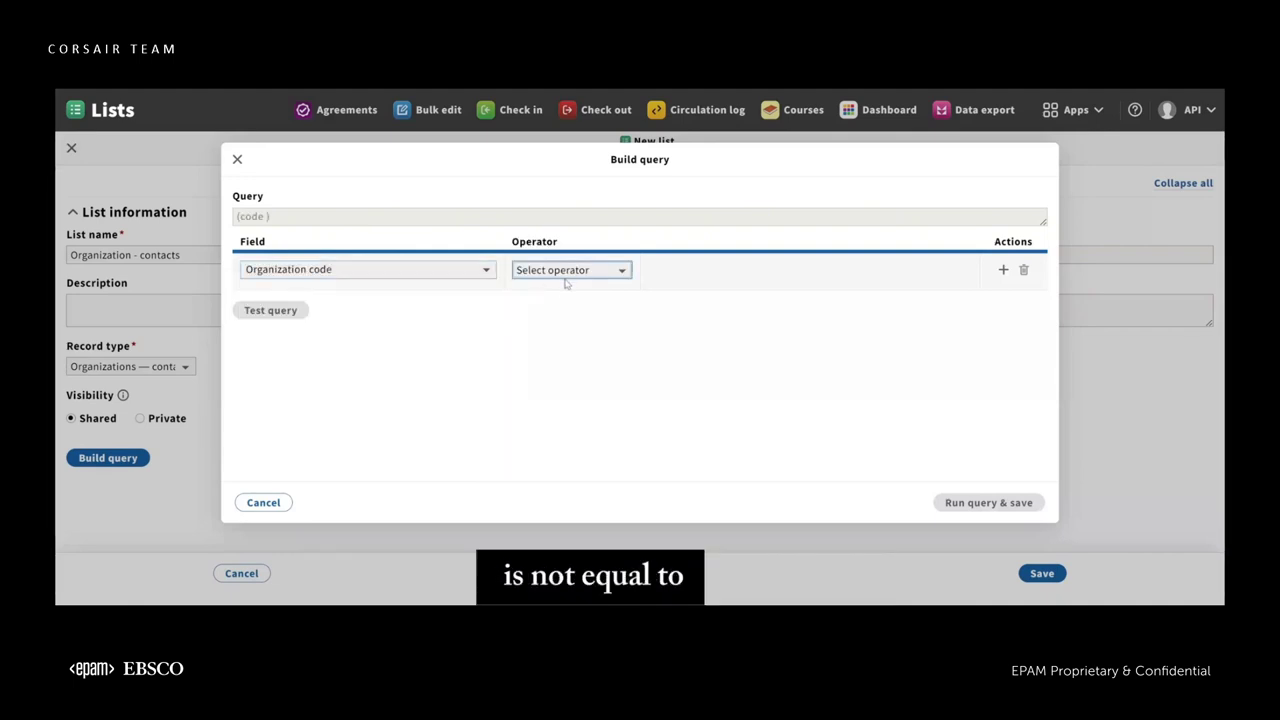
left_click(650, 289)
left_click(662, 272)
type("asd")
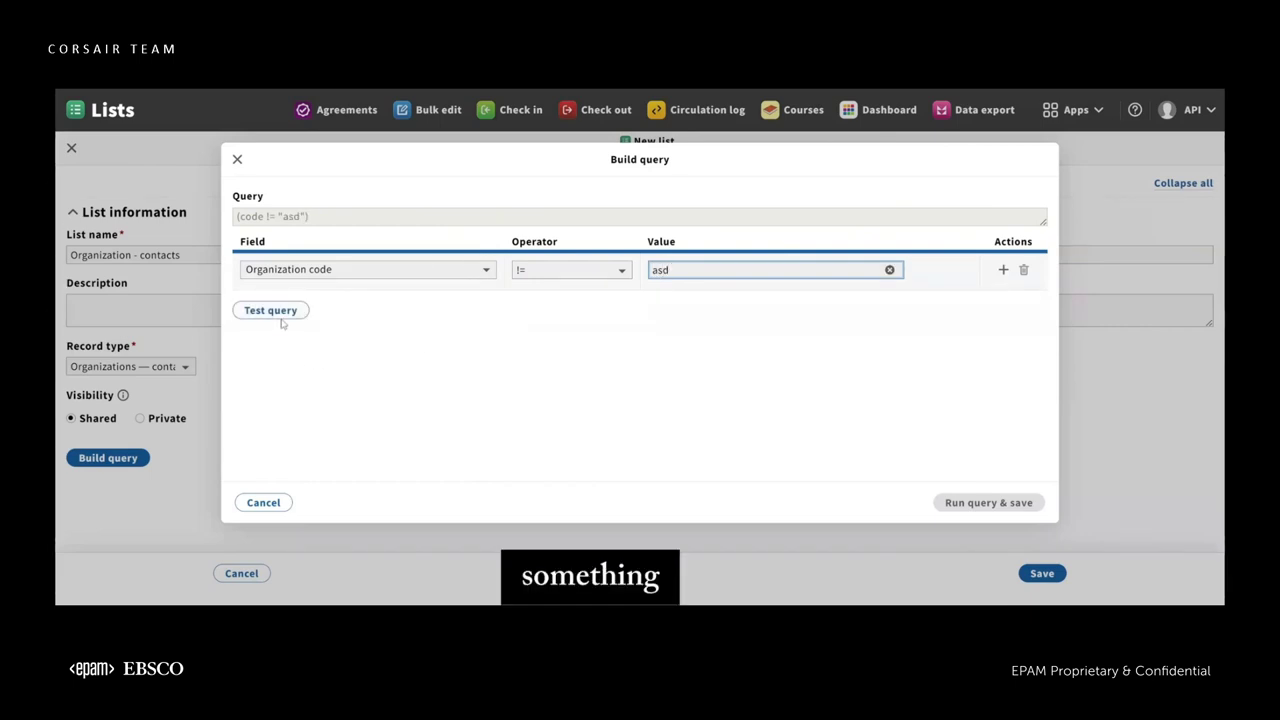
left_click(280, 314)
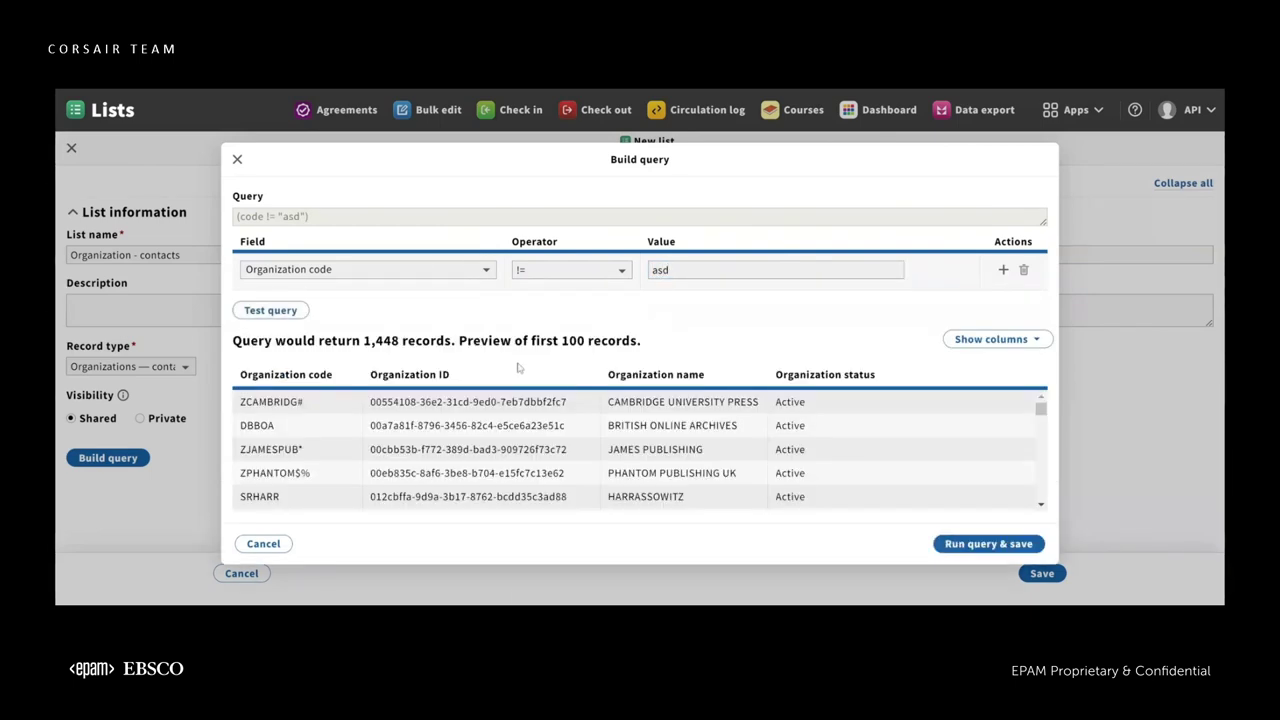
Check the test's record count, add the Contact addresses column to the preview, and inspect its address details.
left_click_drag(376, 340, 384, 340)
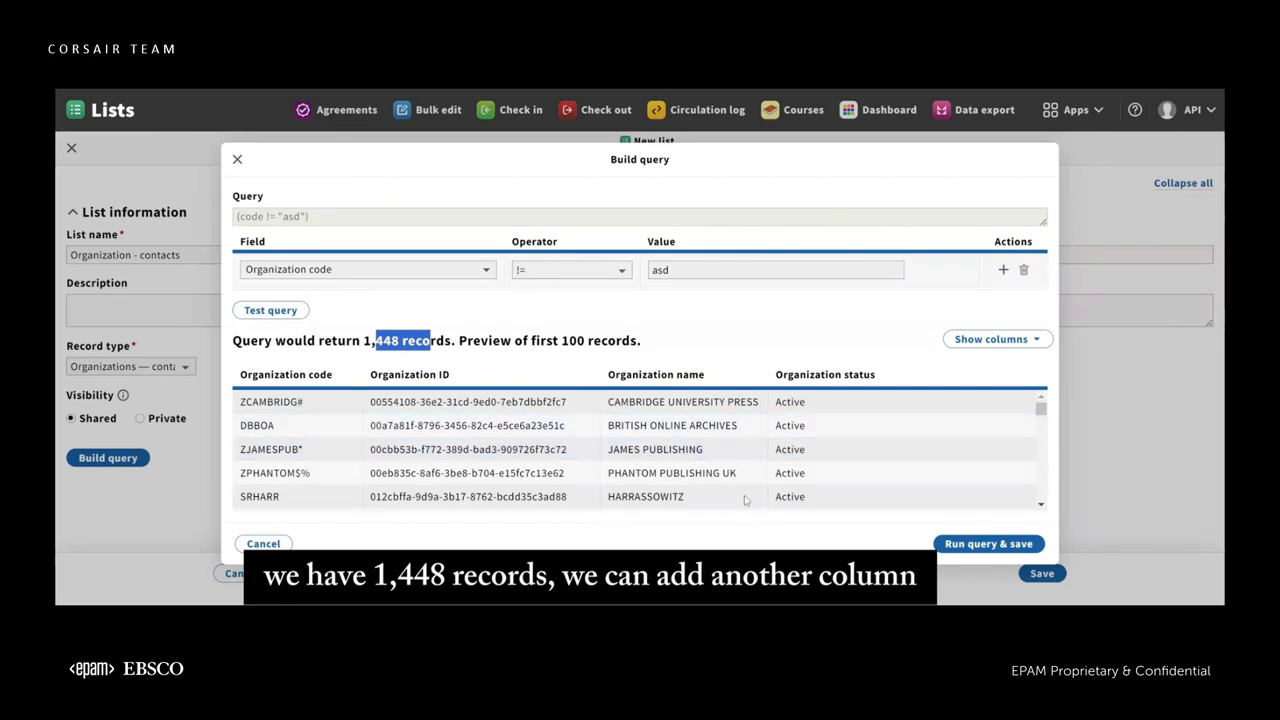
left_click(975, 340)
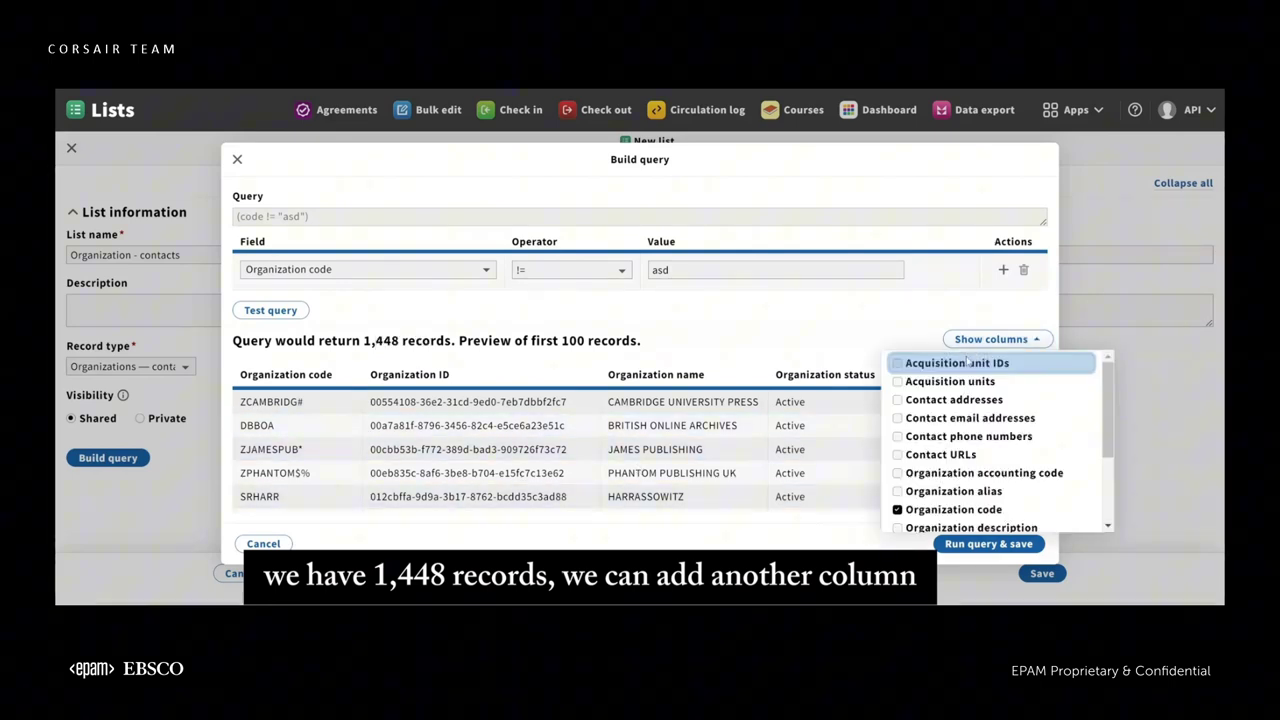
left_click(954, 402)
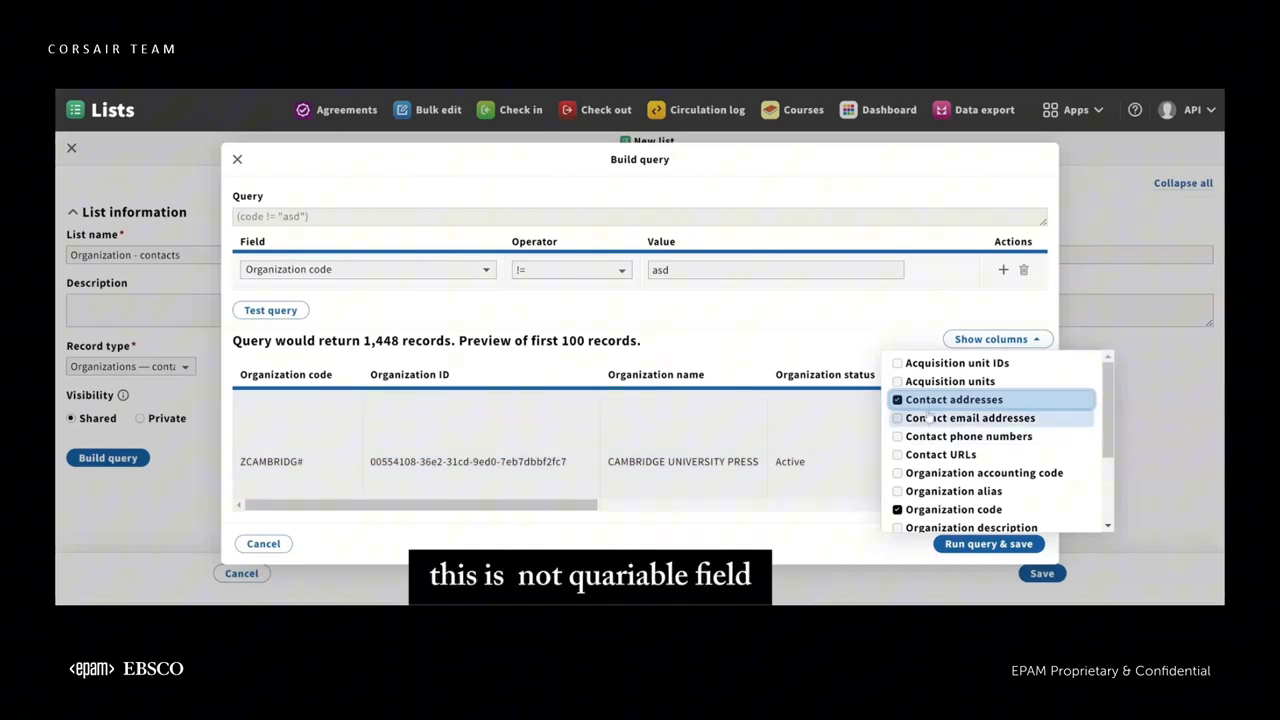
left_click(897, 400)
left_click(751, 323)
left_click_drag(560, 504, 775, 524)
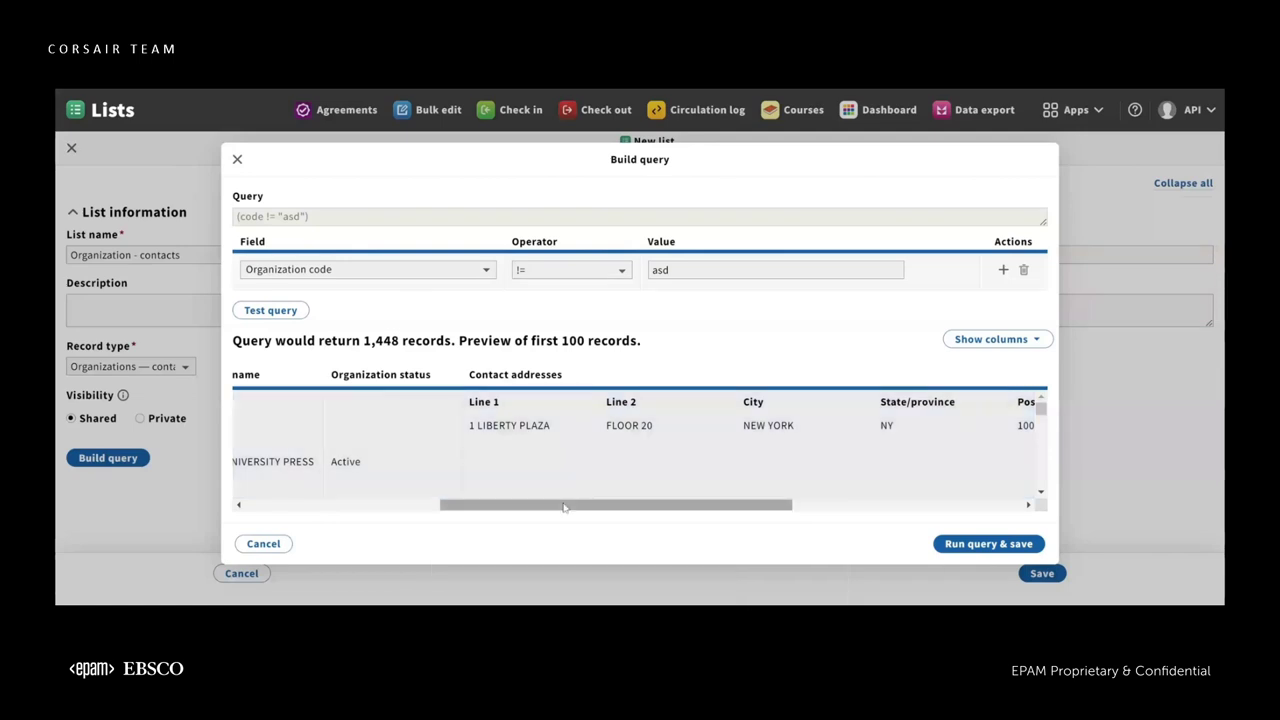
left_click_drag(564, 505, 415, 521)
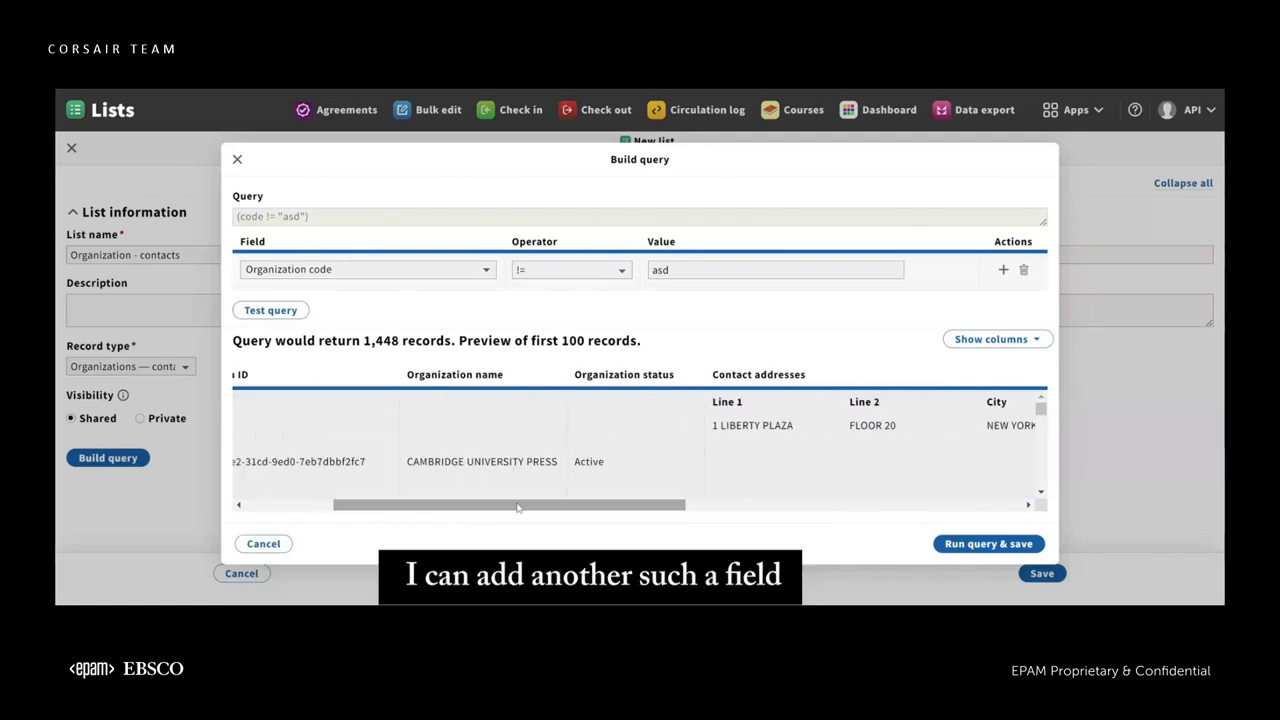
Add the Contact email addresses column to the query preview, inspect it, and run and save the query.
left_click(990, 340)
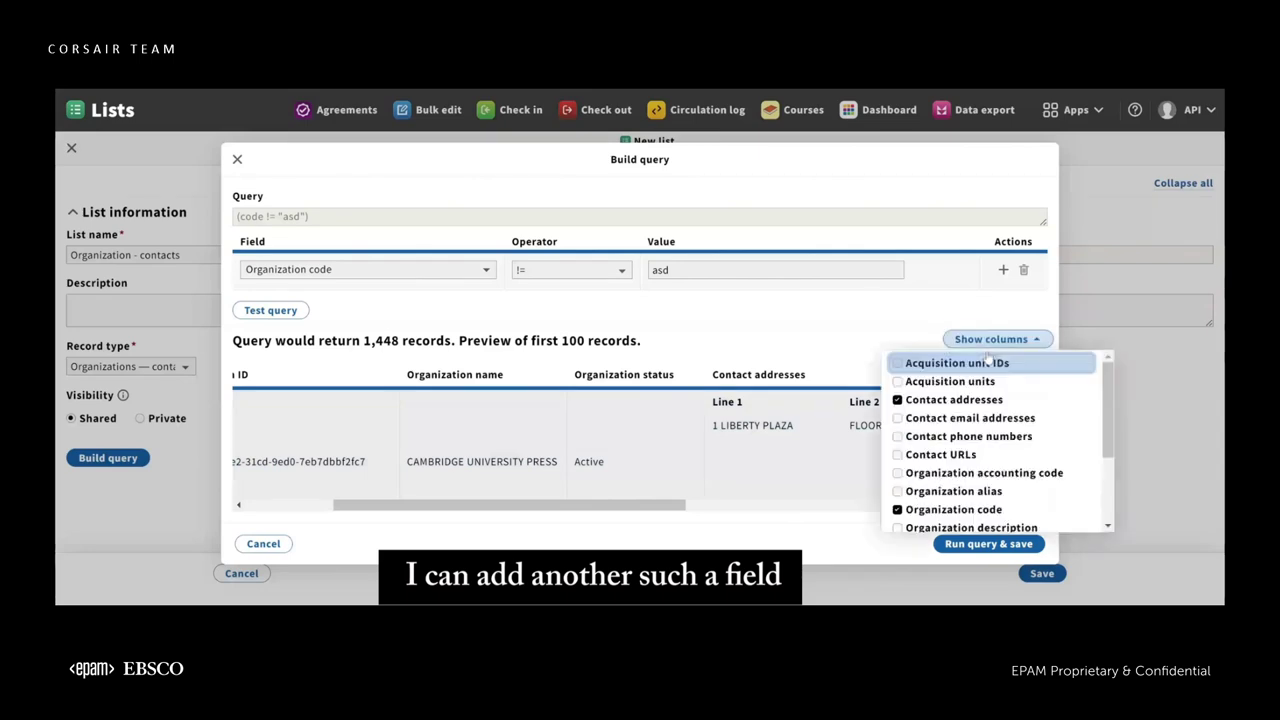
left_click(958, 418)
left_click_drag(575, 506, 1010, 506)
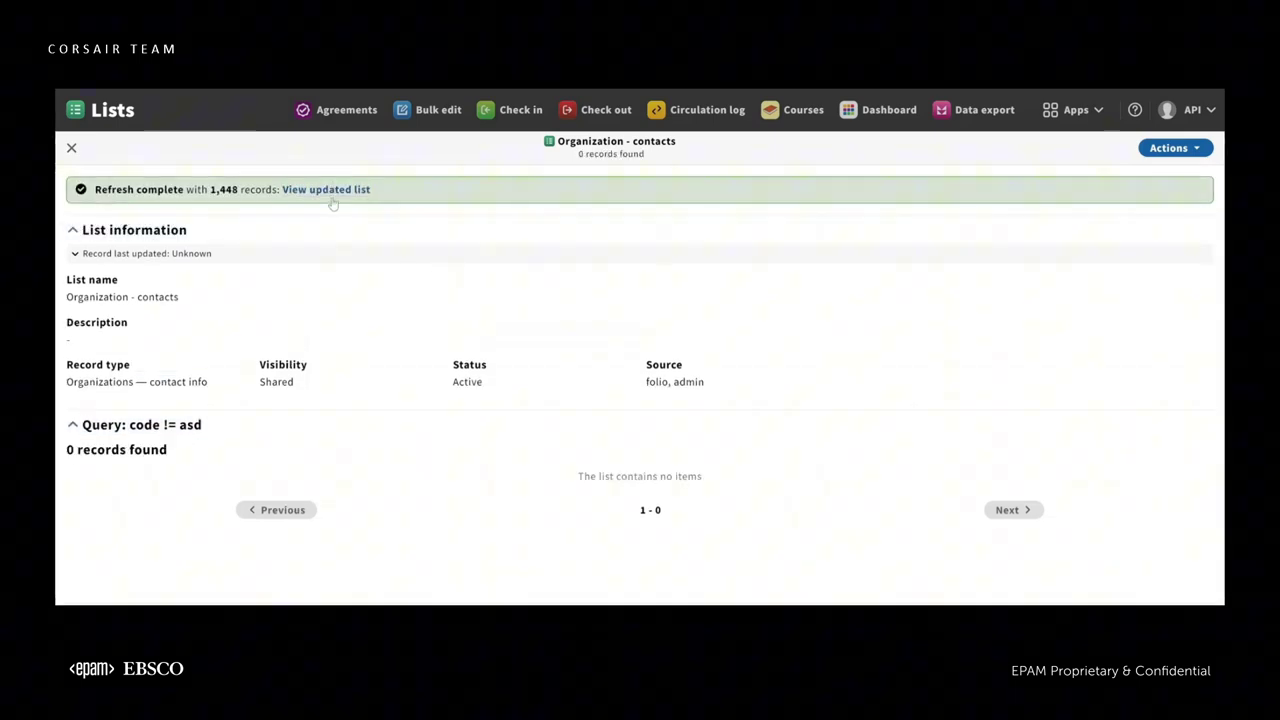
View the updated list and examine the contact addresses and contact email addresses in its record table.
left_click(330, 180)
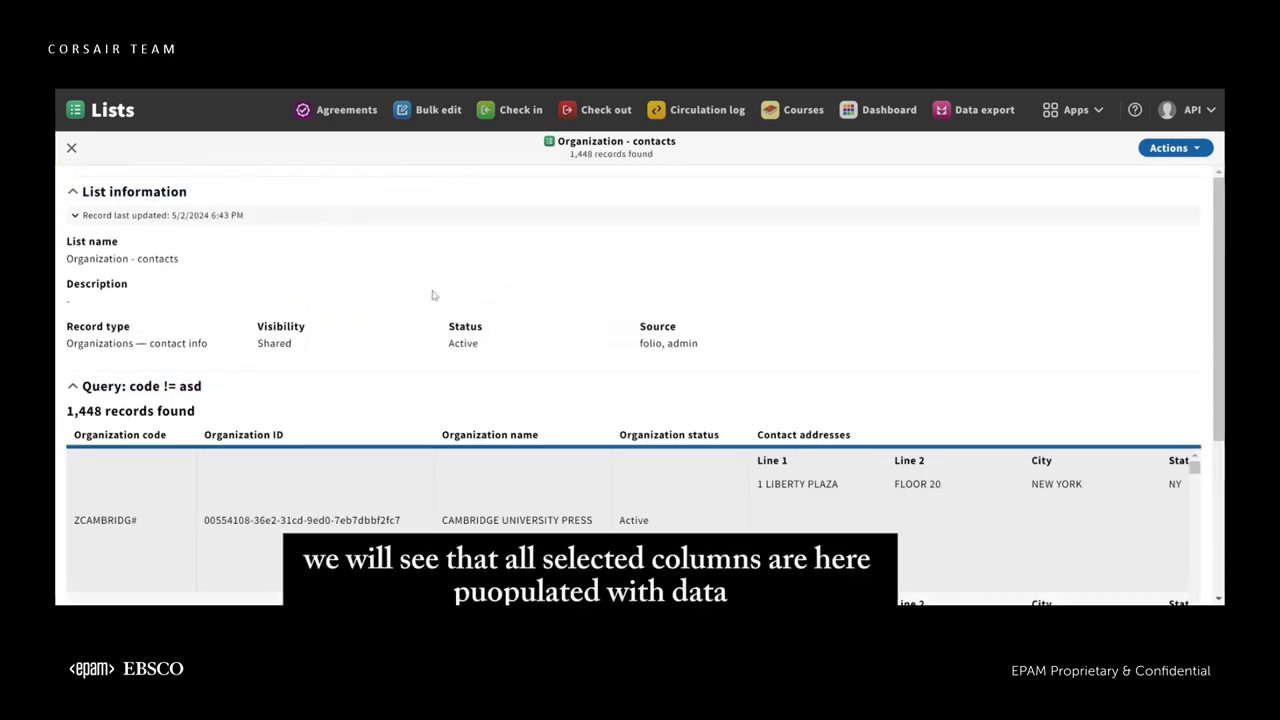
scroll(613, 414, "down", 5)
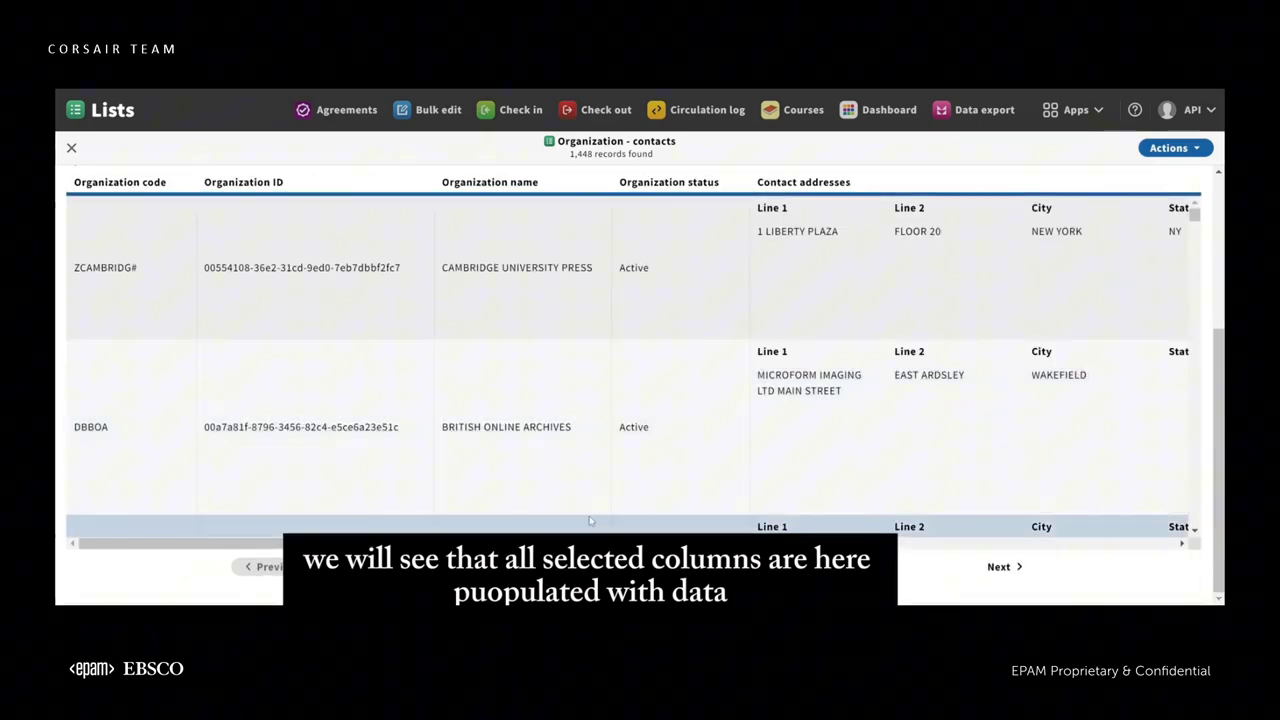
scroll(602, 524, "up", 3)
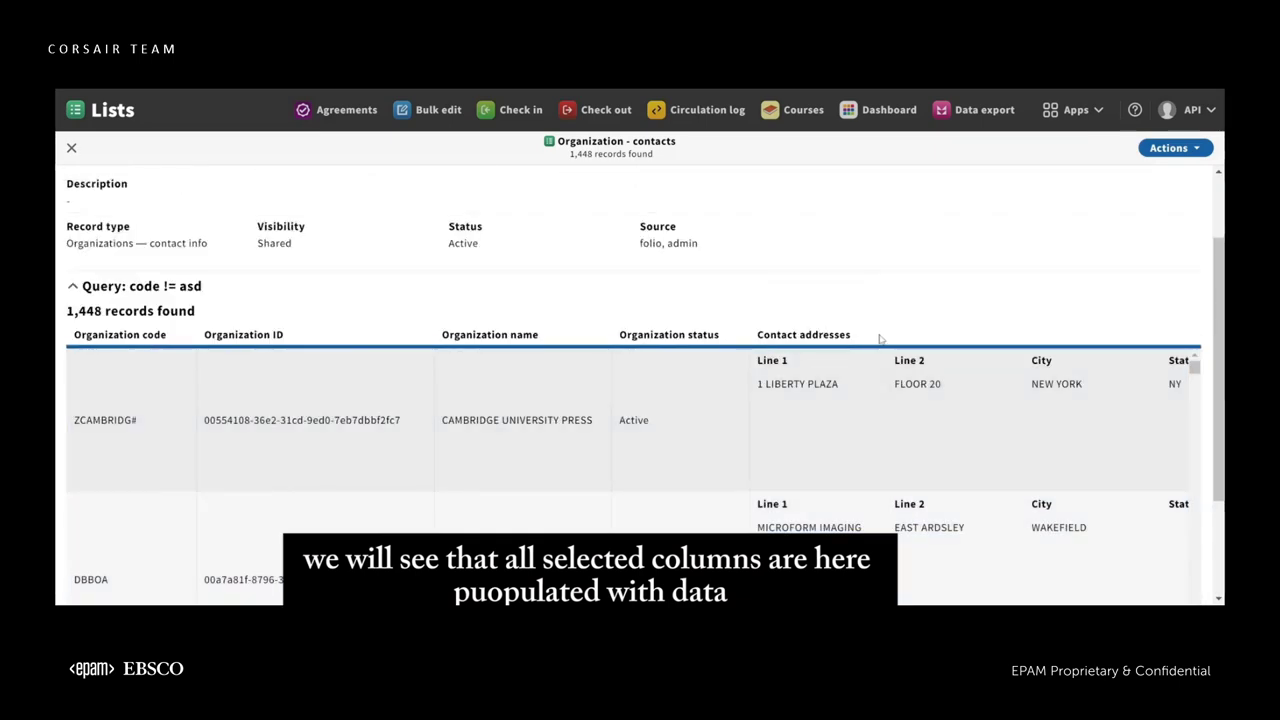
left_click_drag(880, 338, 771, 336)
scroll(595, 429, "down", 5)
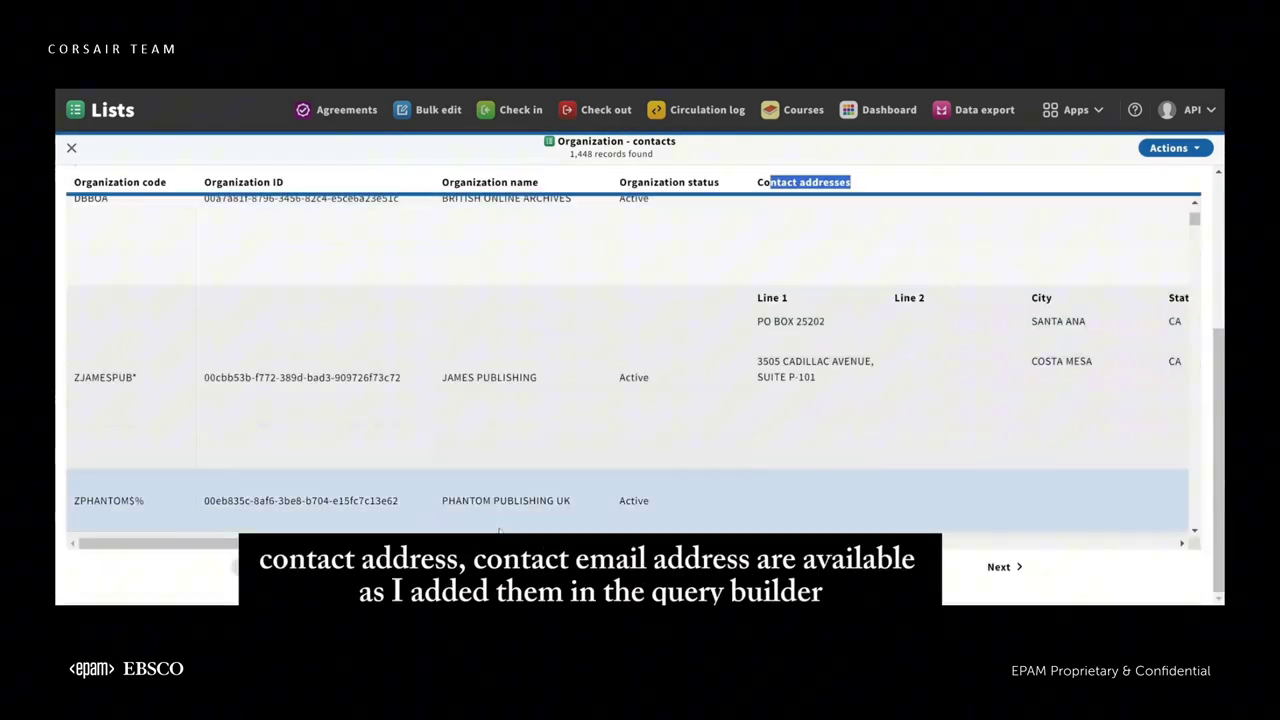
scroll(1173, 448, "right", 10)
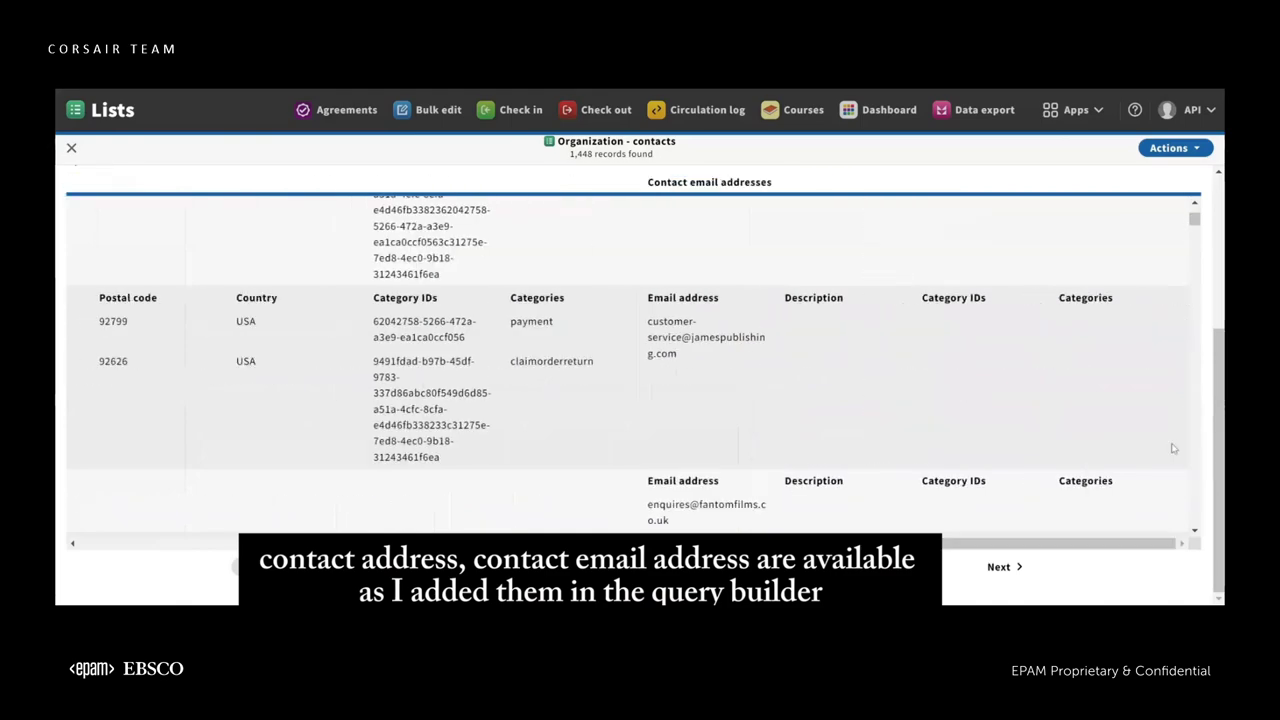
scroll(1165, 300, "up", 6)
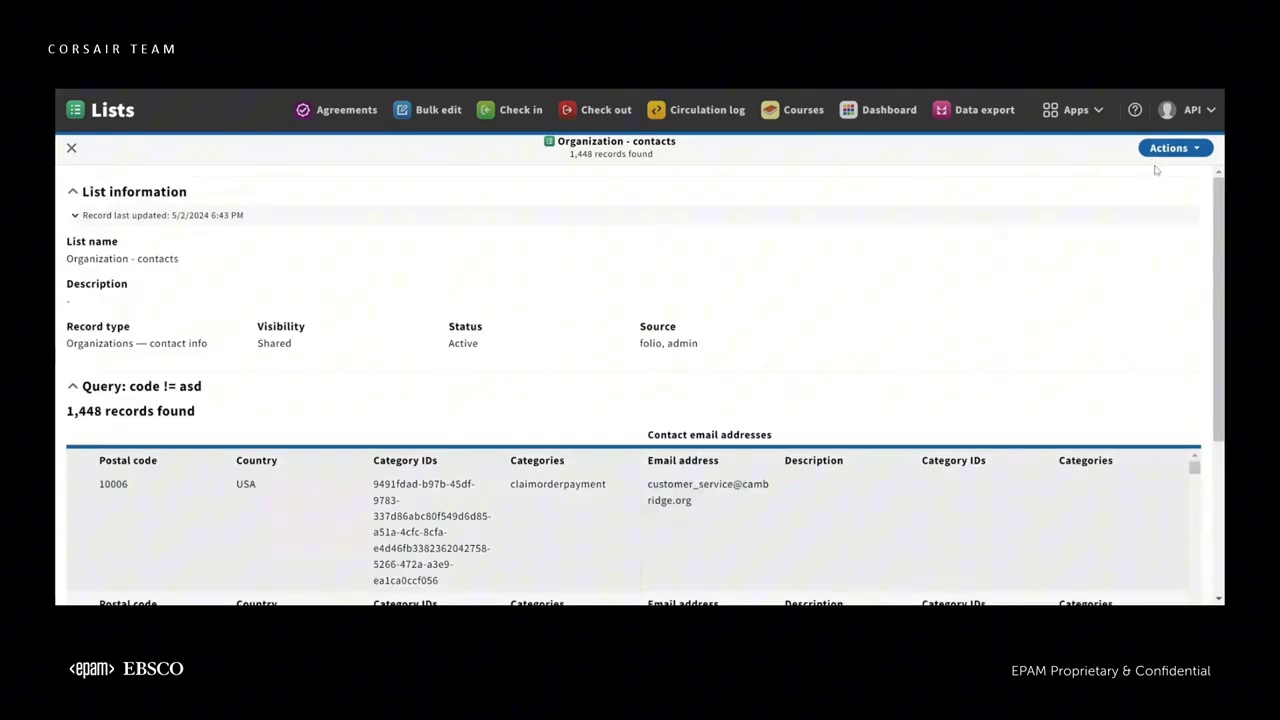
Show the Contact phone numbers and Contact URLs columns in the Organization - contacts list.
left_click(1168, 148)
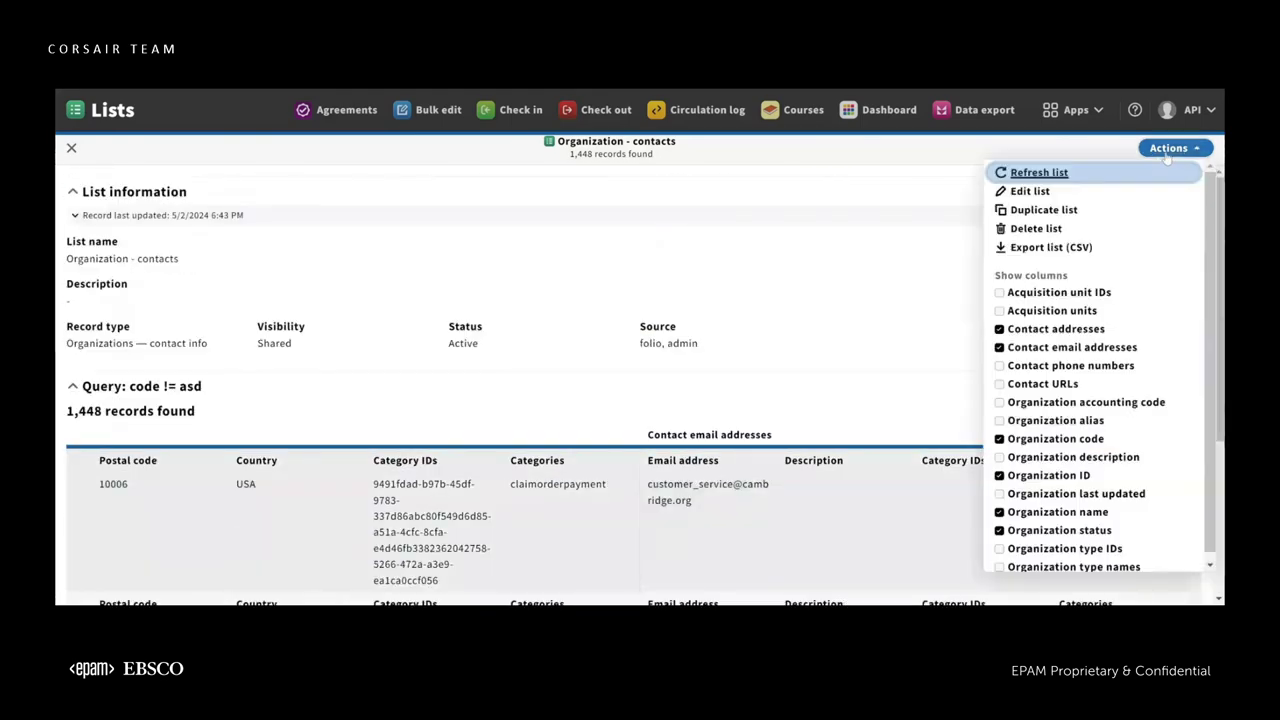
left_click(1025, 368)
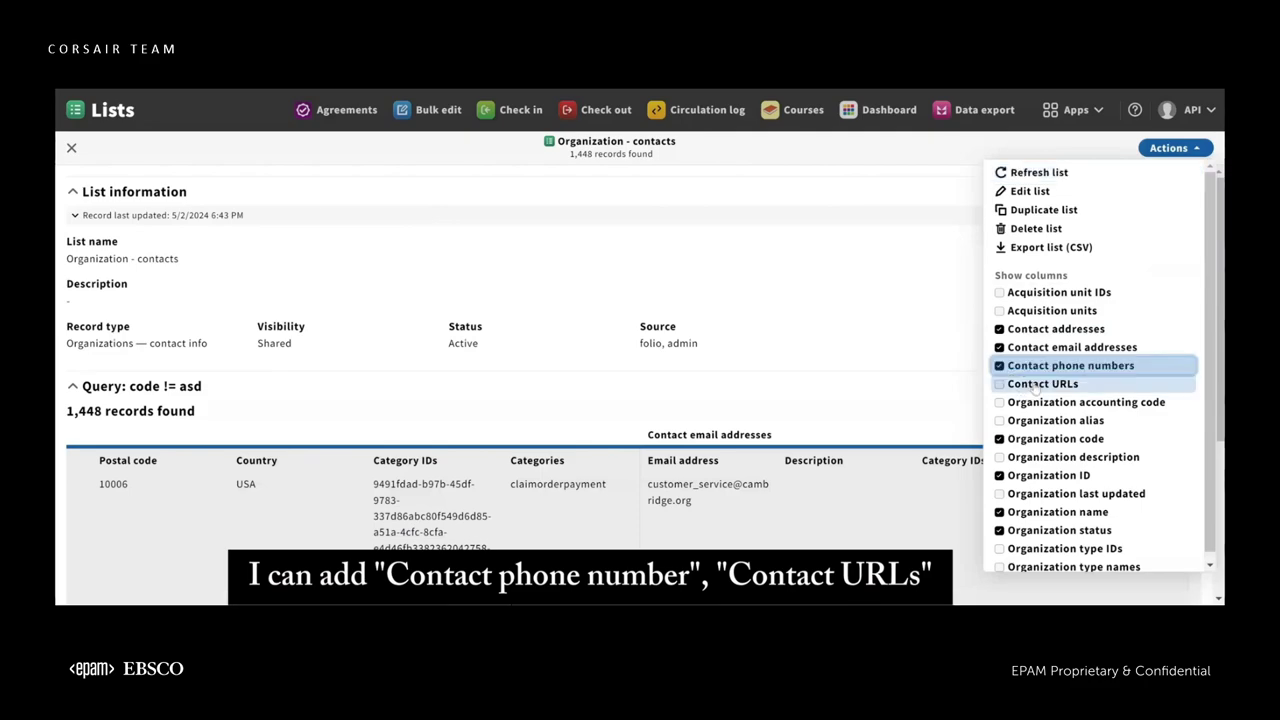
left_click(1030, 384)
key("Escape")
Examine the contact phone number and URL details in the record table, and review the list's available actions.
scroll(1117, 353, "down", 5)
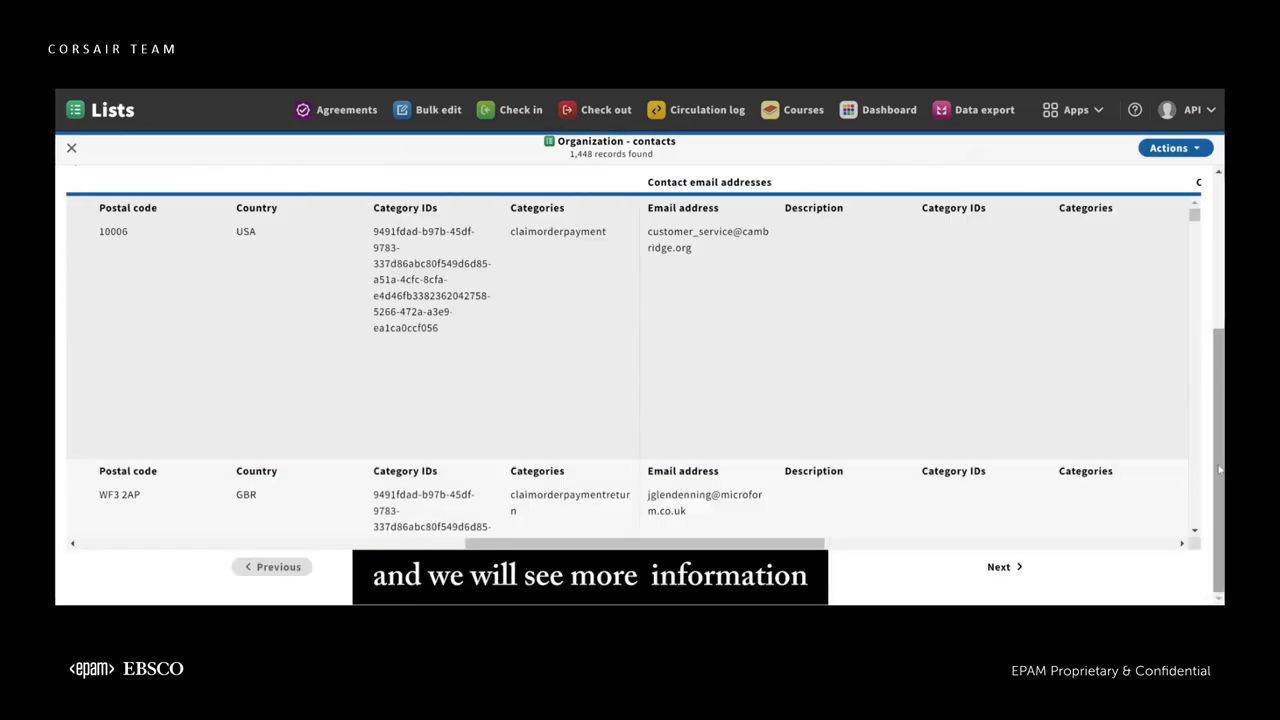
scroll(990, 520, "right", 5)
scroll(990, 567, "right", 5)
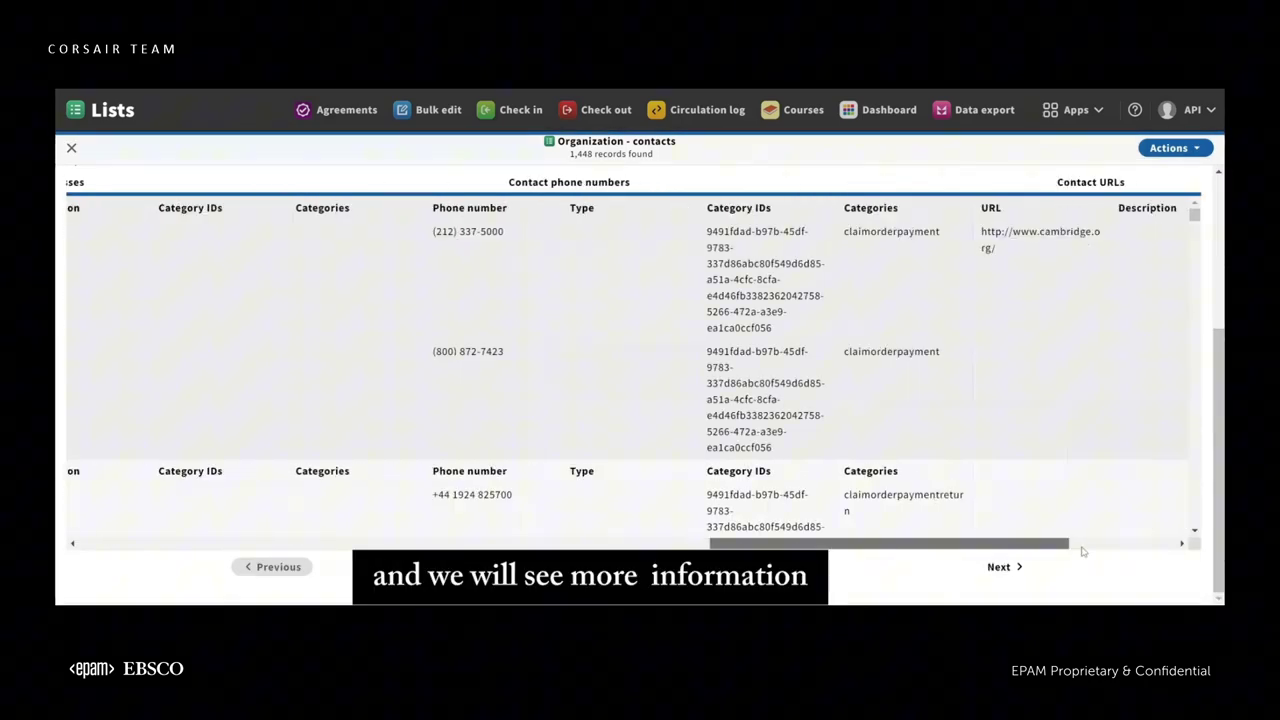
left_click_drag(990, 543, 306, 533)
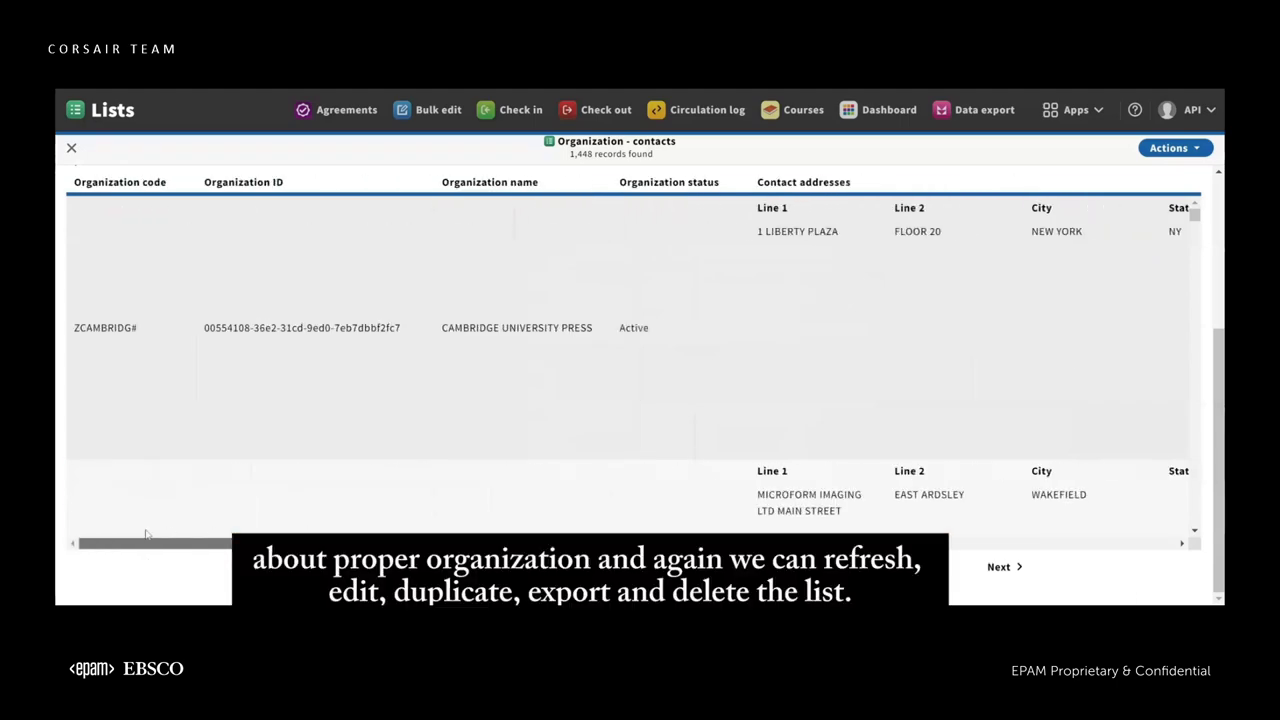
scroll(673, 423, "up", 5)
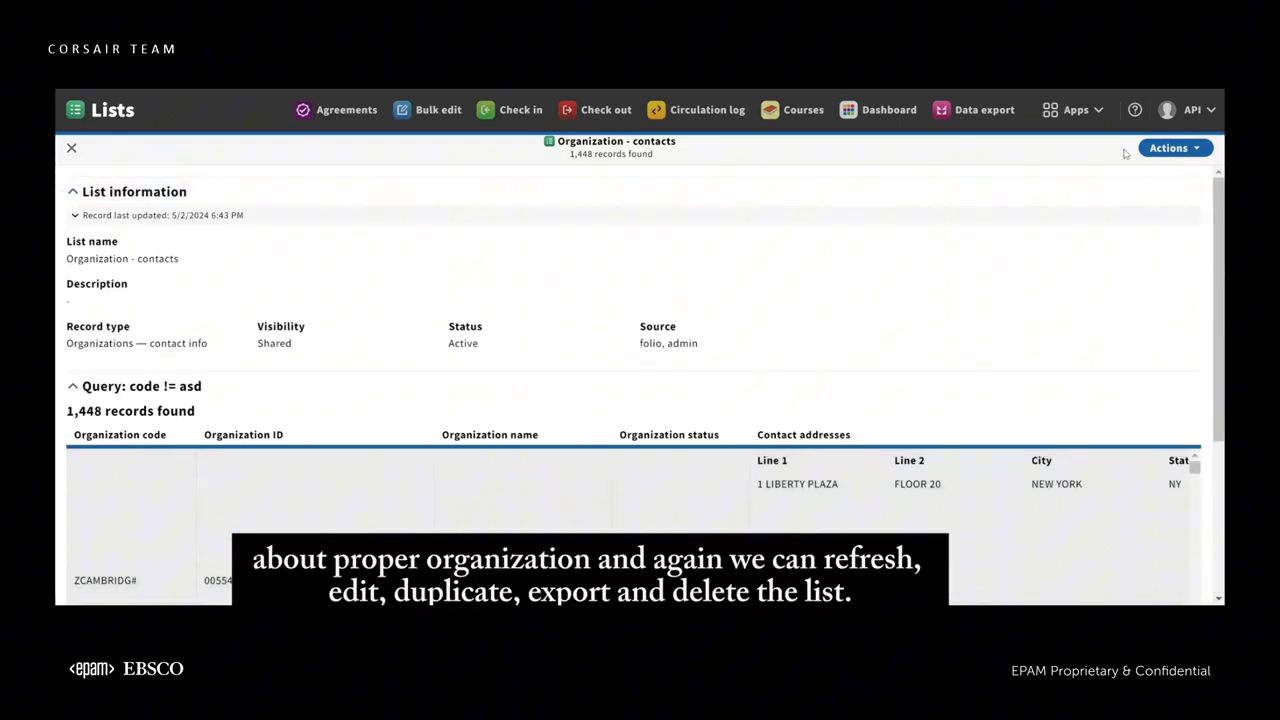
left_click(1166, 149)
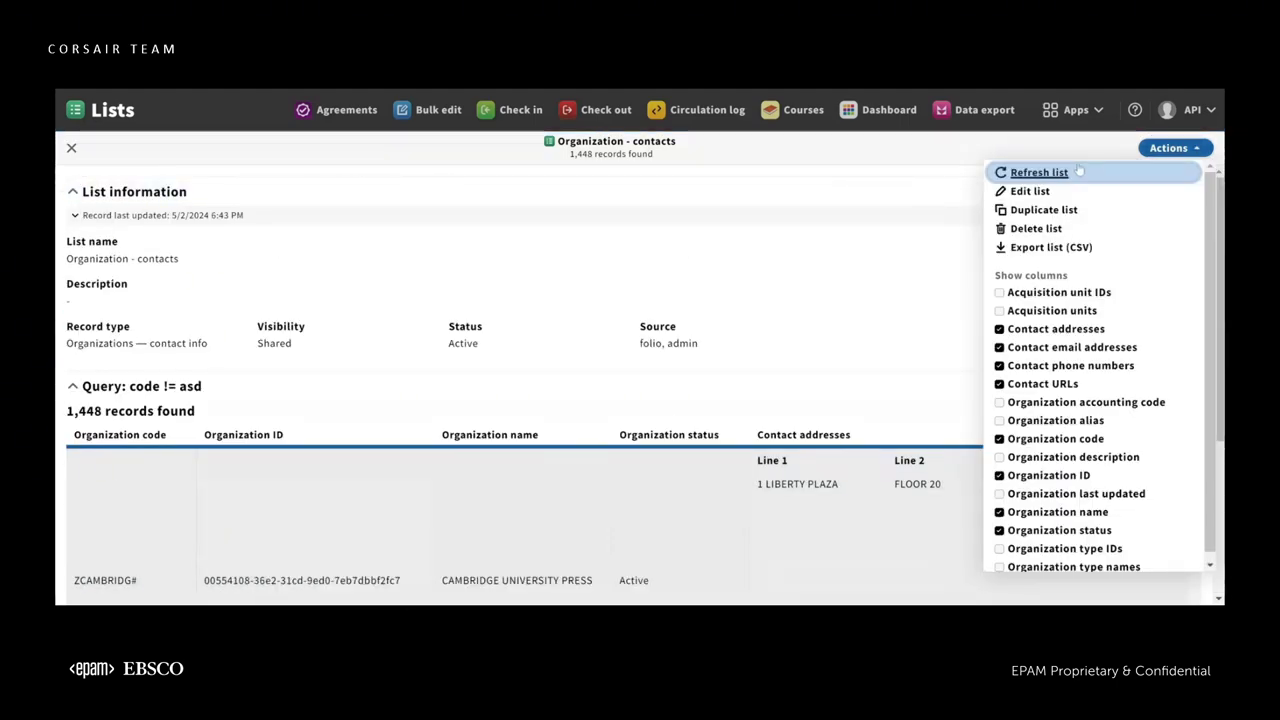